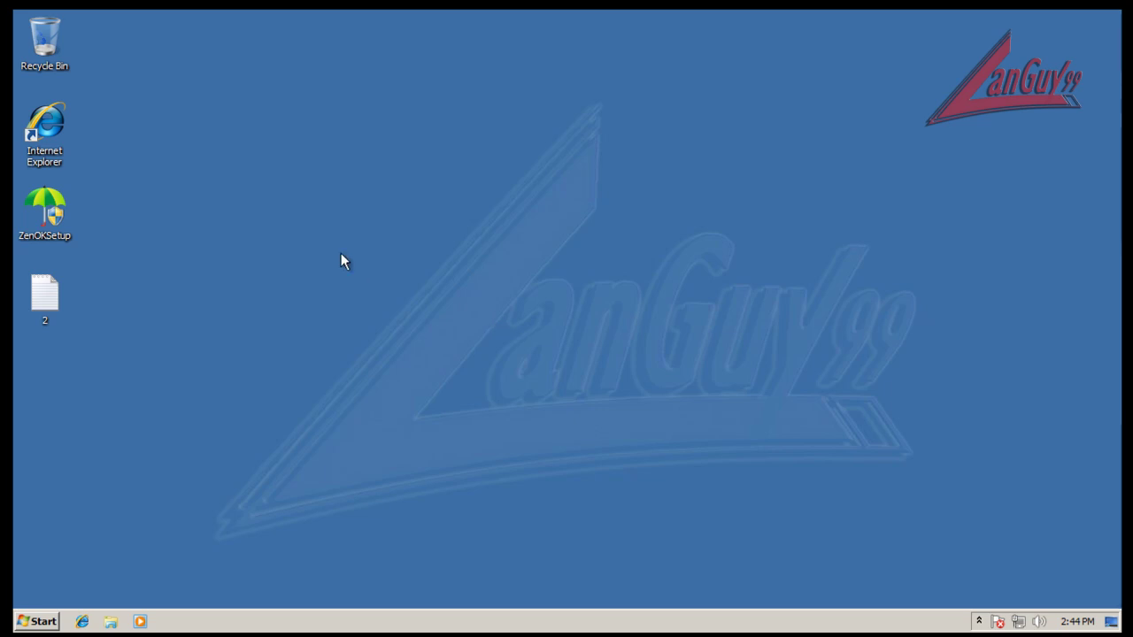
Open ZenOK from the hidden tray icons and drag its status window toward the screen centre.
left_click_drag(342, 254, 408, 284)
left_click(981, 618)
left_click(849, 468)
left_click(980, 621)
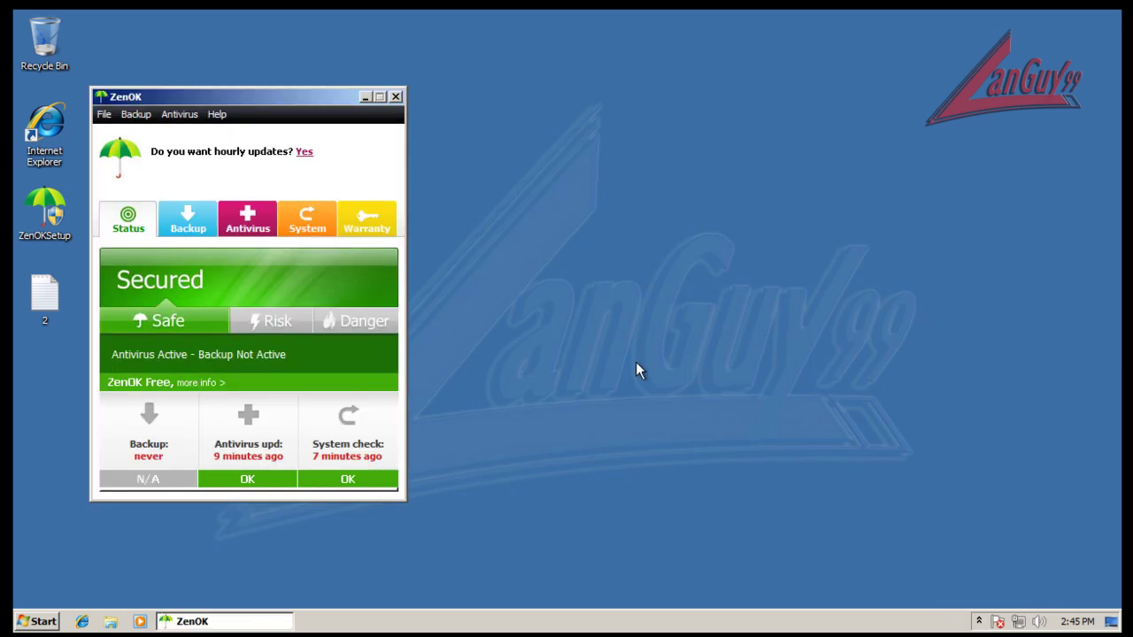
left_click_drag(333, 96, 553, 106)
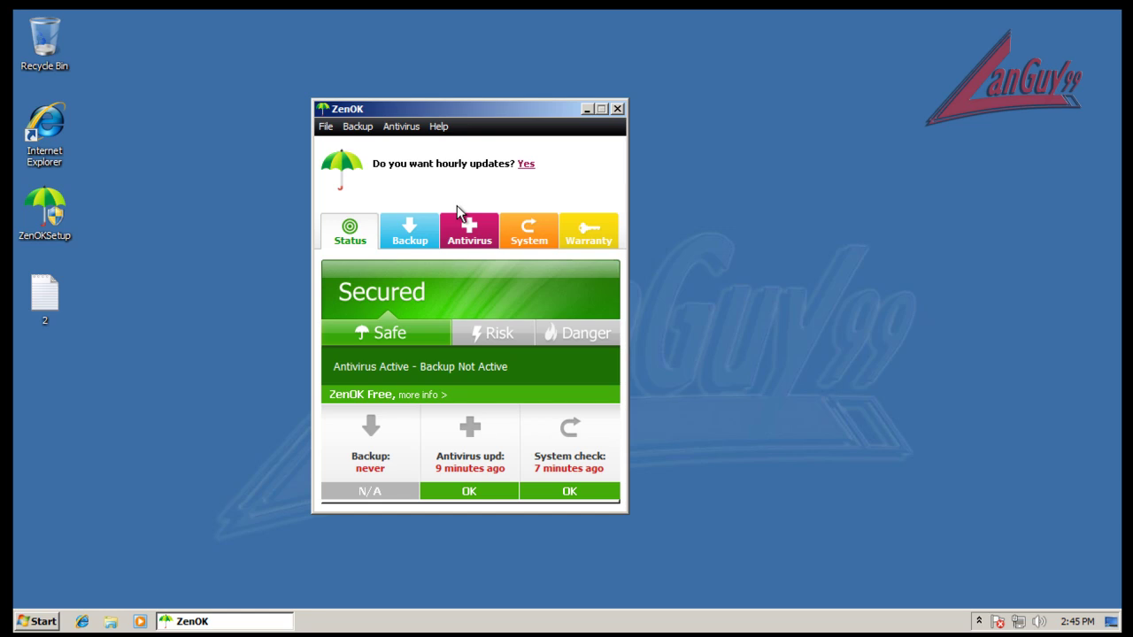
right_click(455, 624)
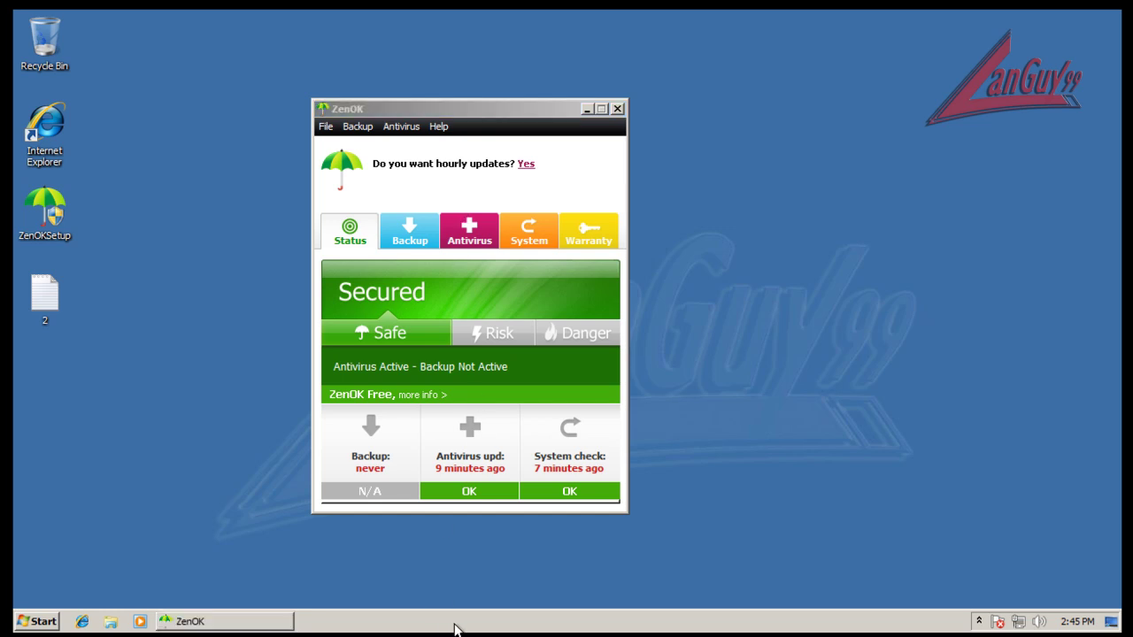
Show all users' processes in an enlarged Task Manager, sorted descending by description with ZenOK on top.
left_click(500, 576)
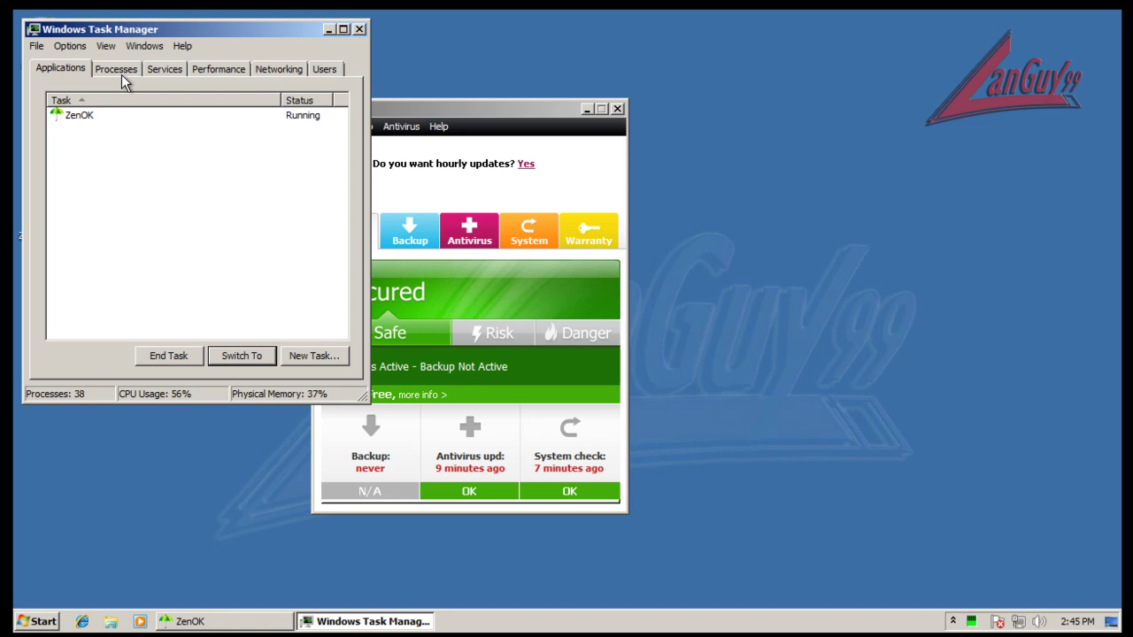
left_click(120, 71)
left_click(177, 356)
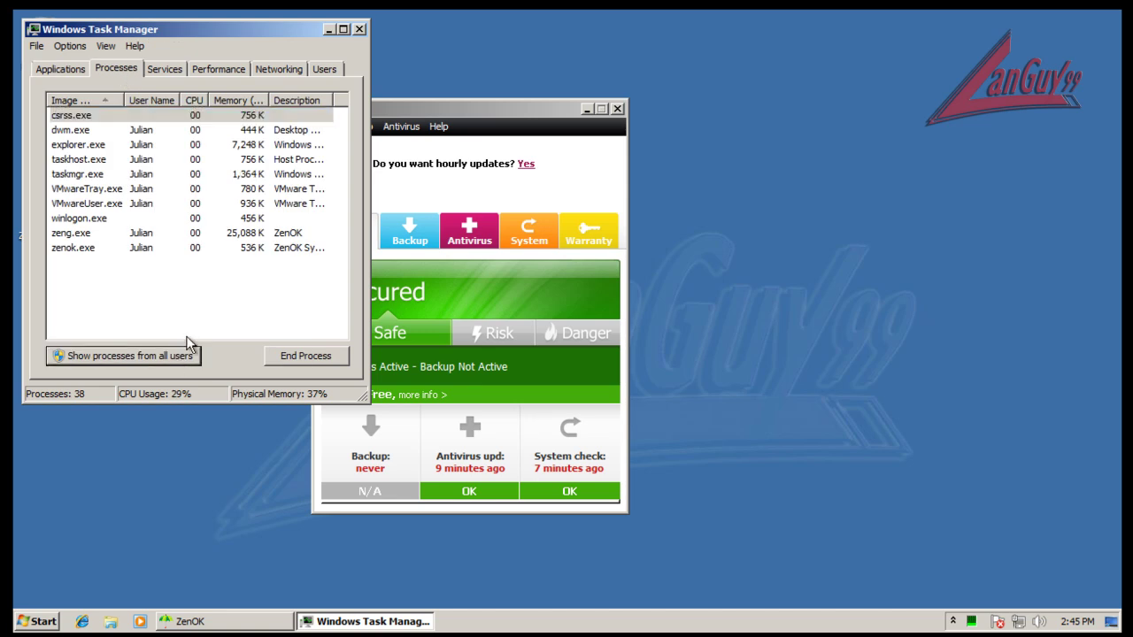
left_click(301, 100)
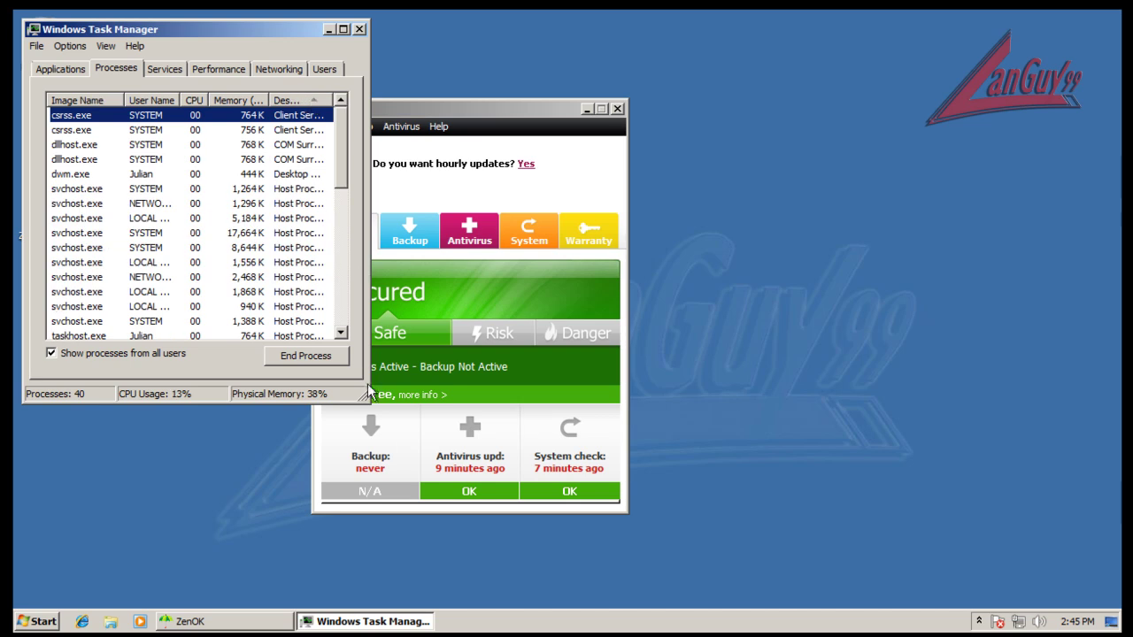
left_click_drag(362, 397, 546, 515)
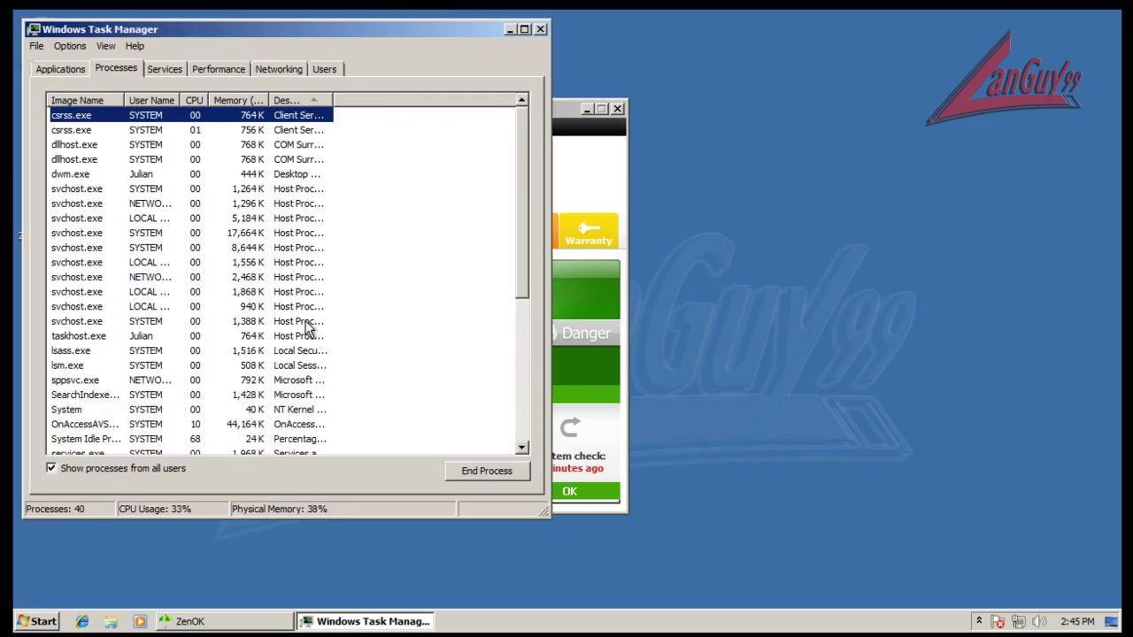
left_click_drag(332, 99, 408, 99)
left_click(358, 99)
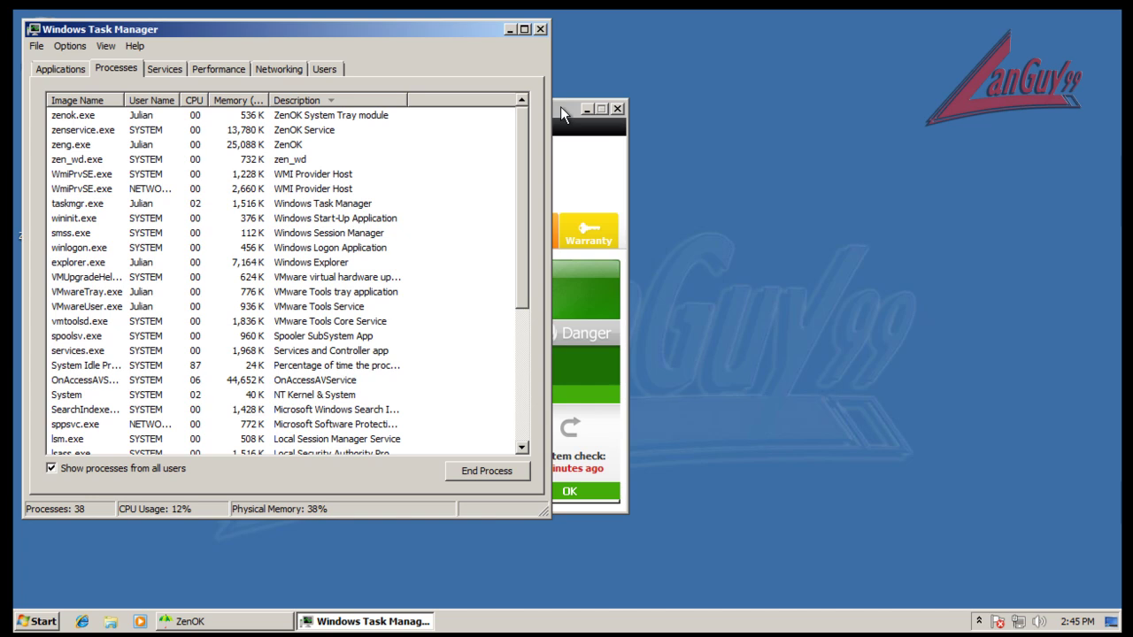
Check ZenOK's module versions in About details, then accept hourly updates and close the registration wizard.
left_click(539, 29)
left_click(438, 126)
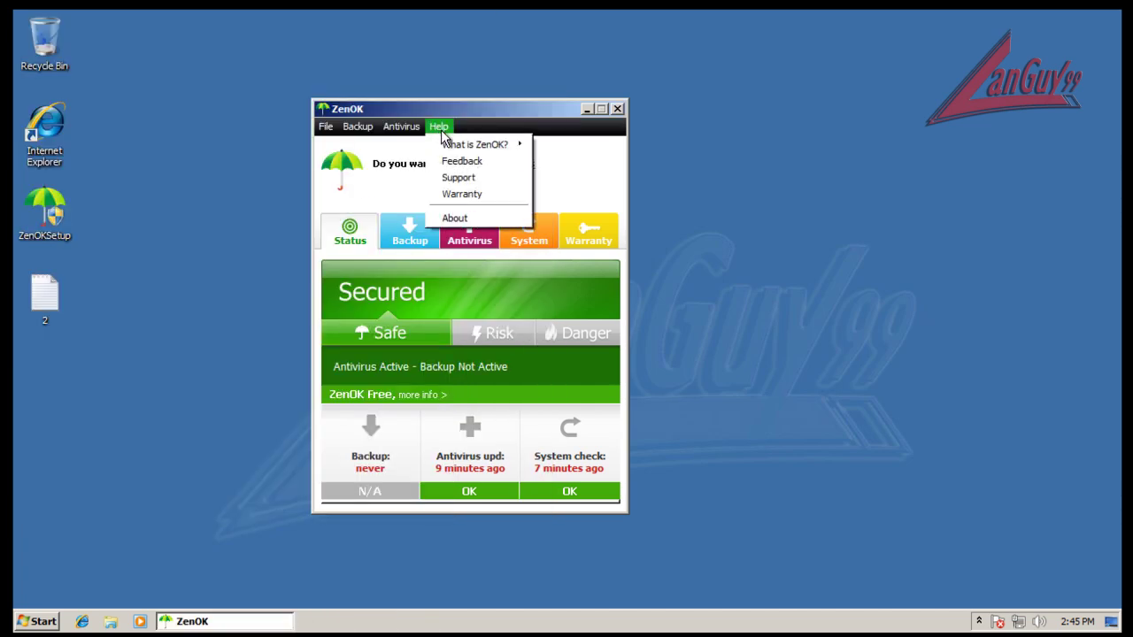
left_click(453, 217)
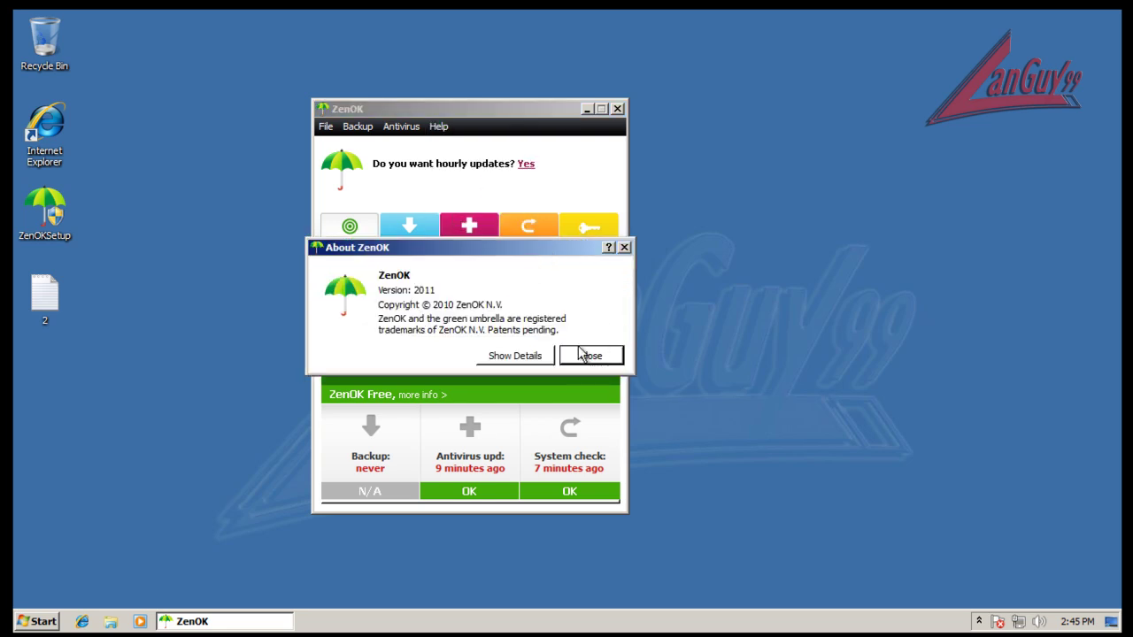
left_click(516, 355)
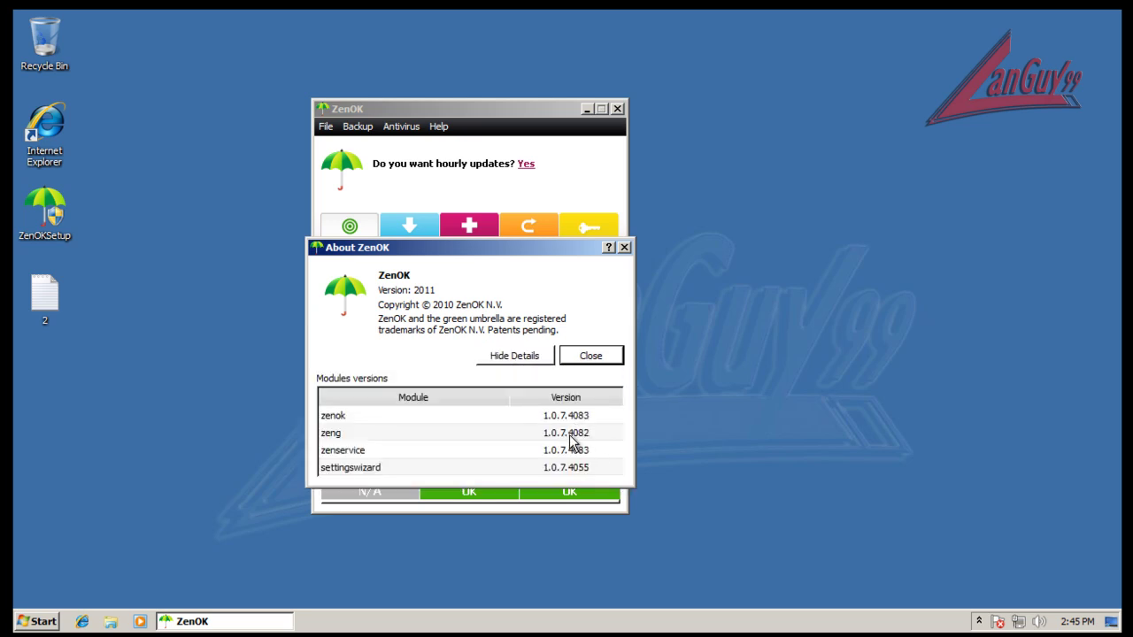
left_click(609, 360)
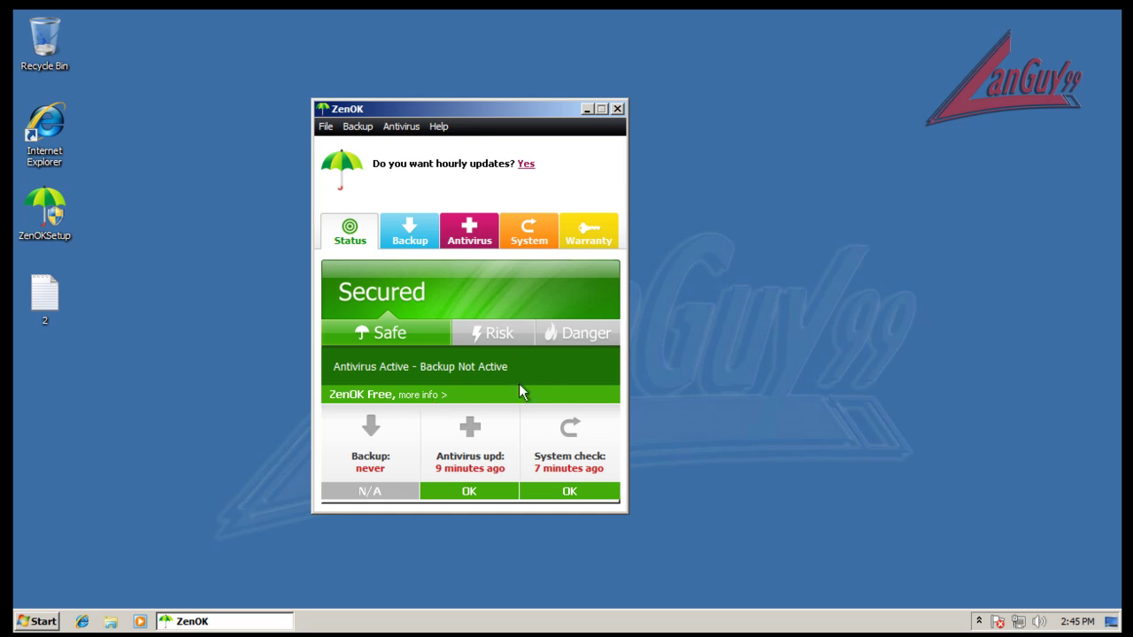
left_click(523, 167)
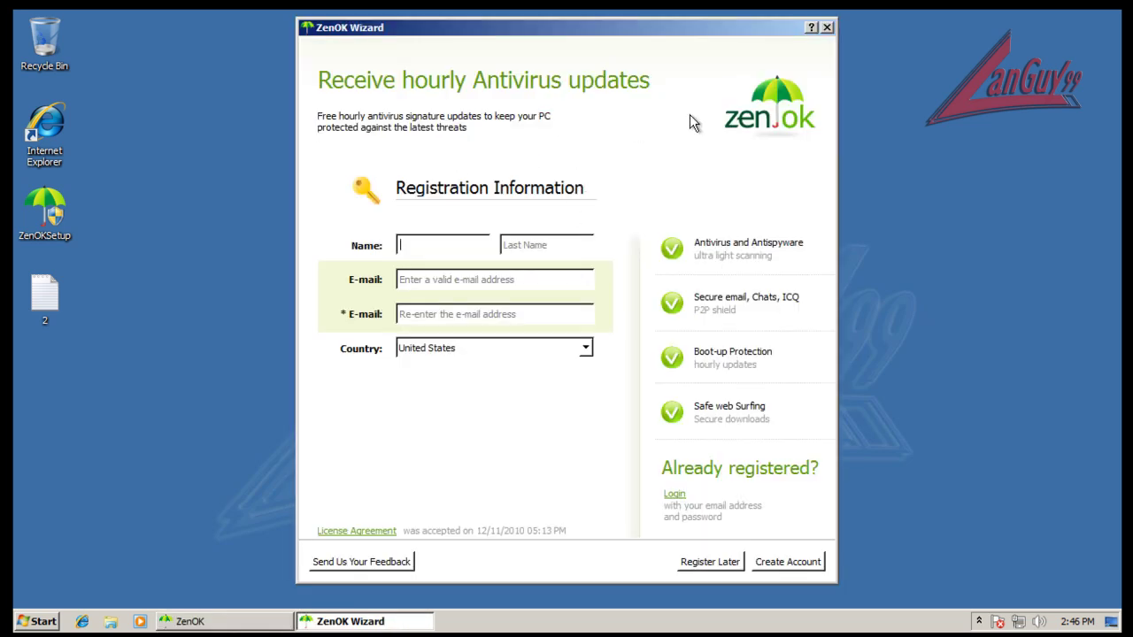
left_click(827, 28)
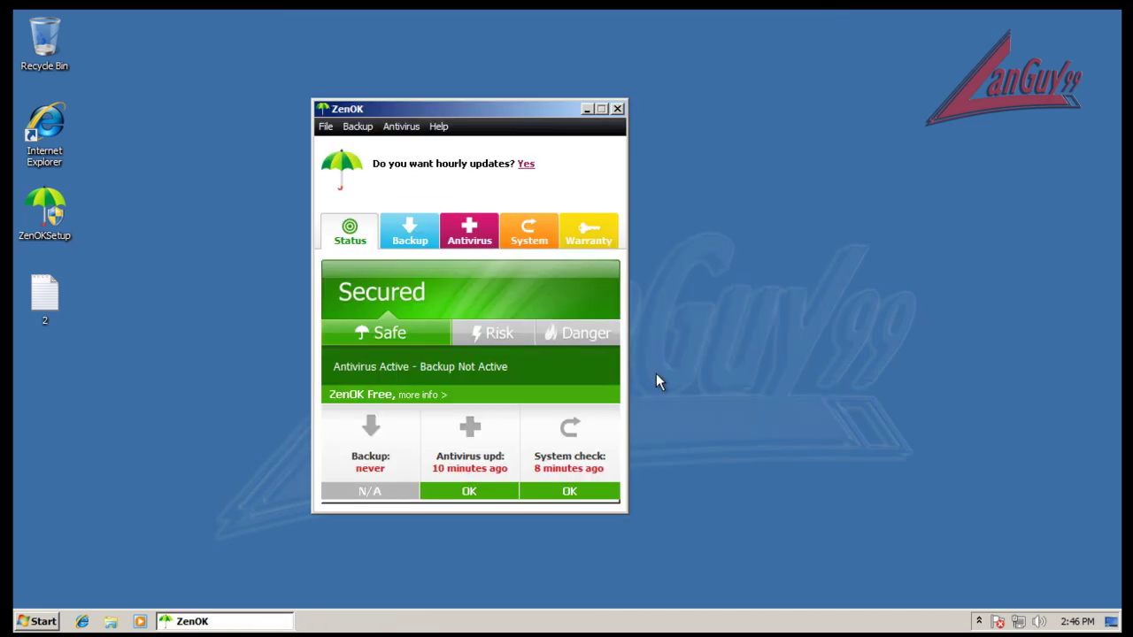
Review ZenOK's backup status and the antivirus scan's one threat listed under Others.
left_click(420, 232)
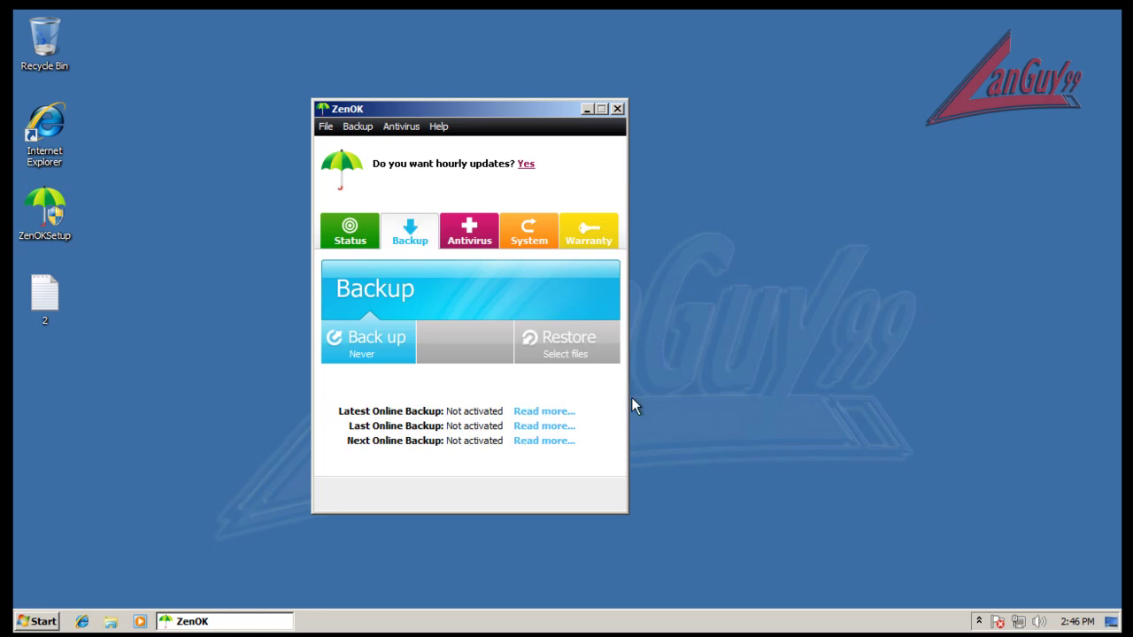
left_click(474, 230)
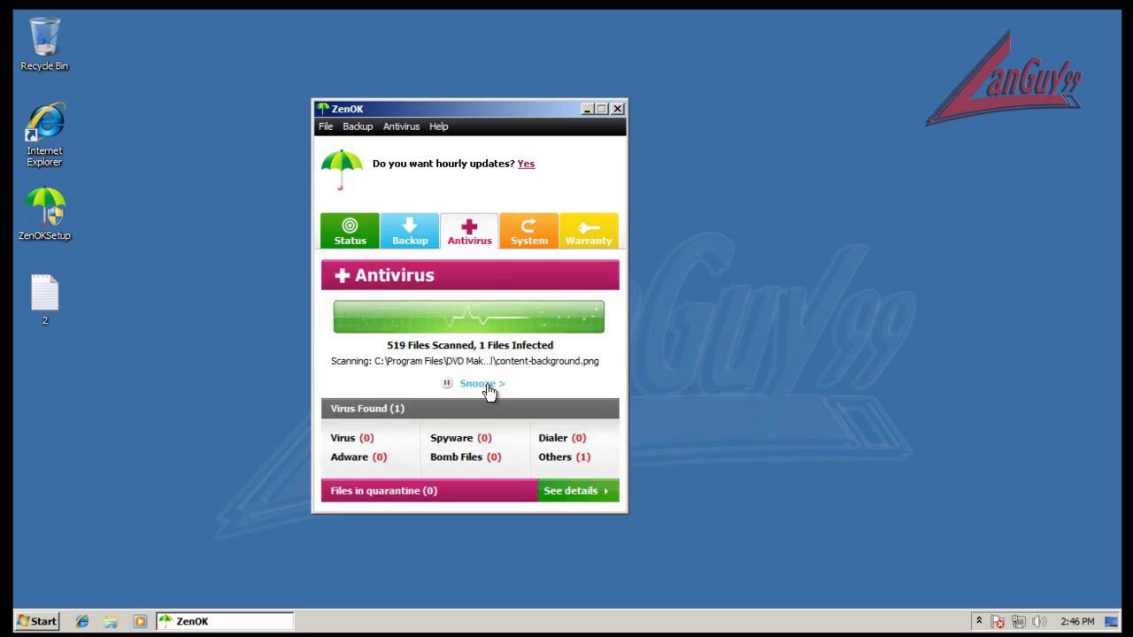
left_click(581, 460)
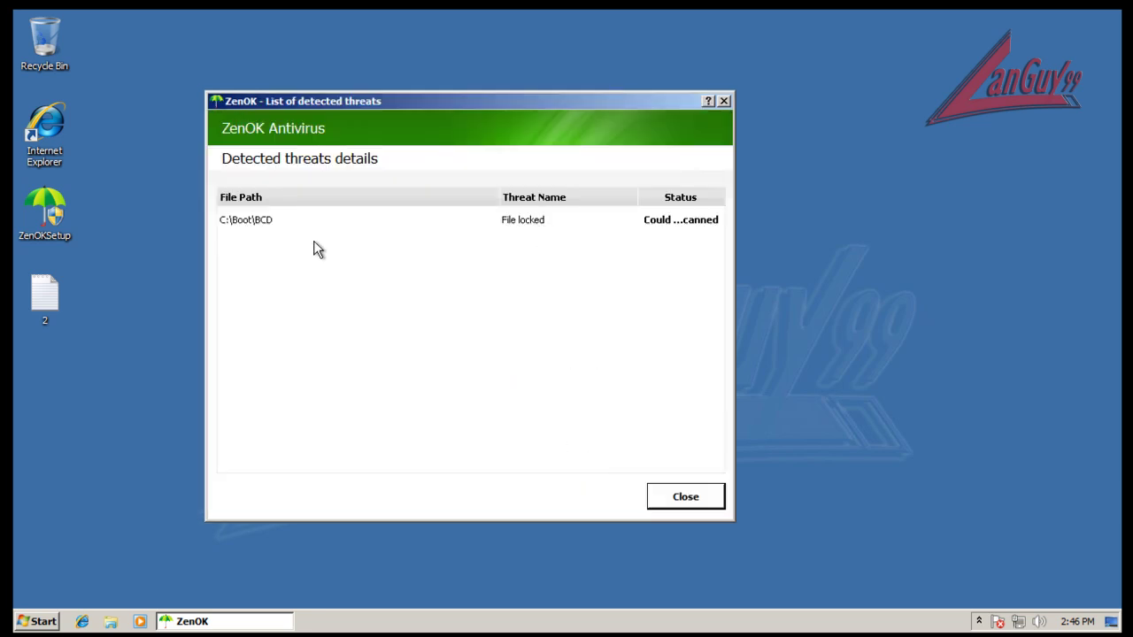
left_click(683, 497)
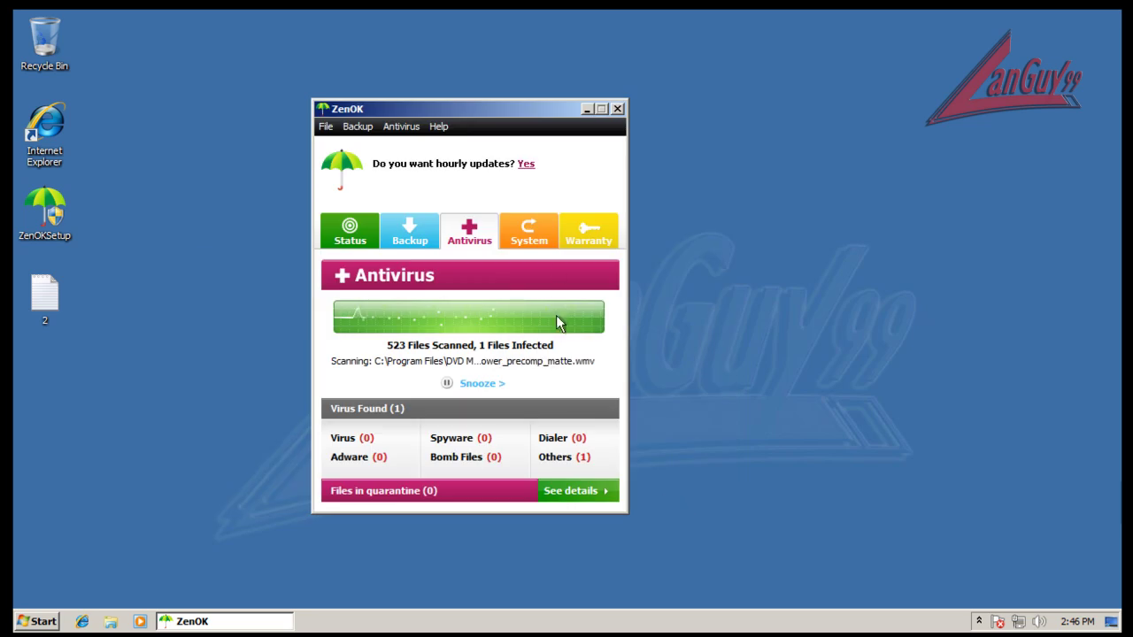
Review system drive info and warranty terms, then return to the Secured status overview.
left_click(536, 236)
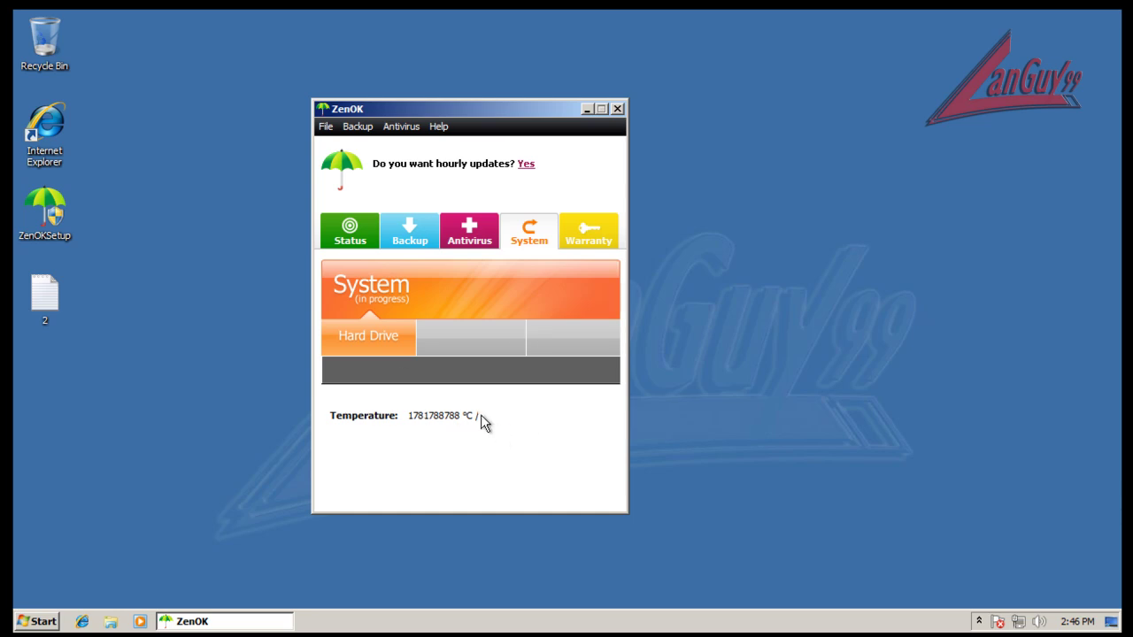
left_click(591, 233)
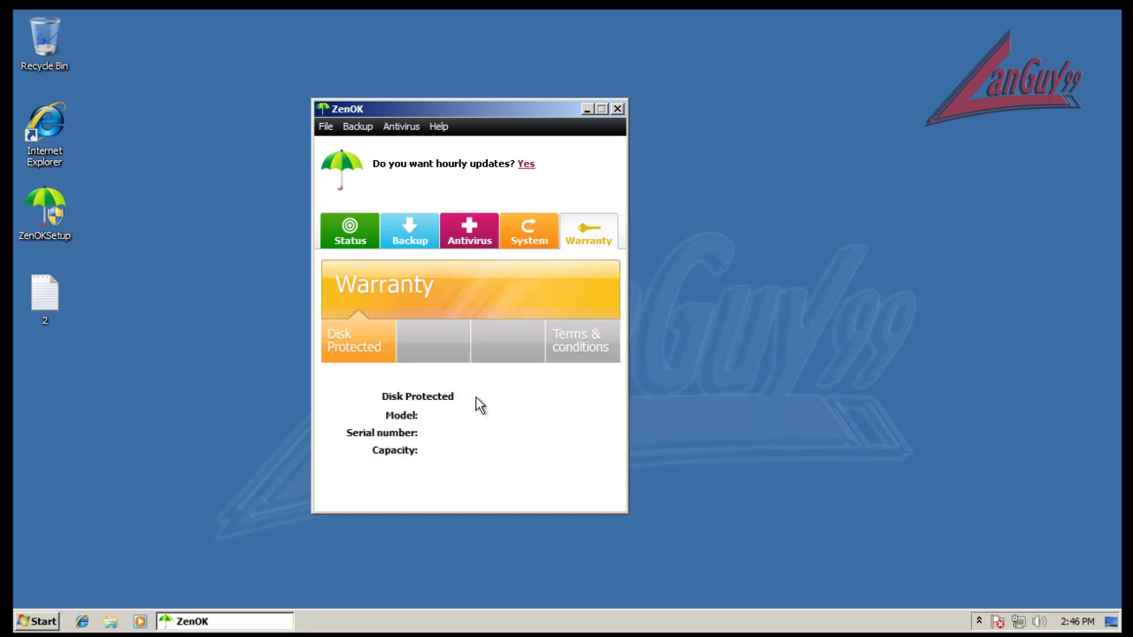
left_click(566, 354)
left_click(722, 47)
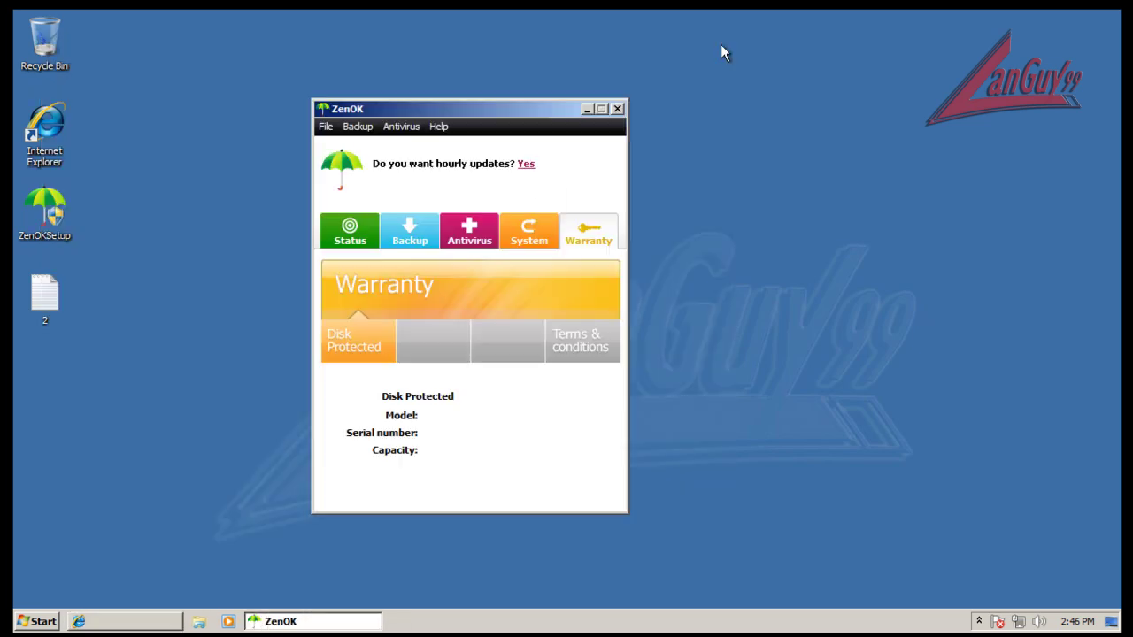
left_click(356, 232)
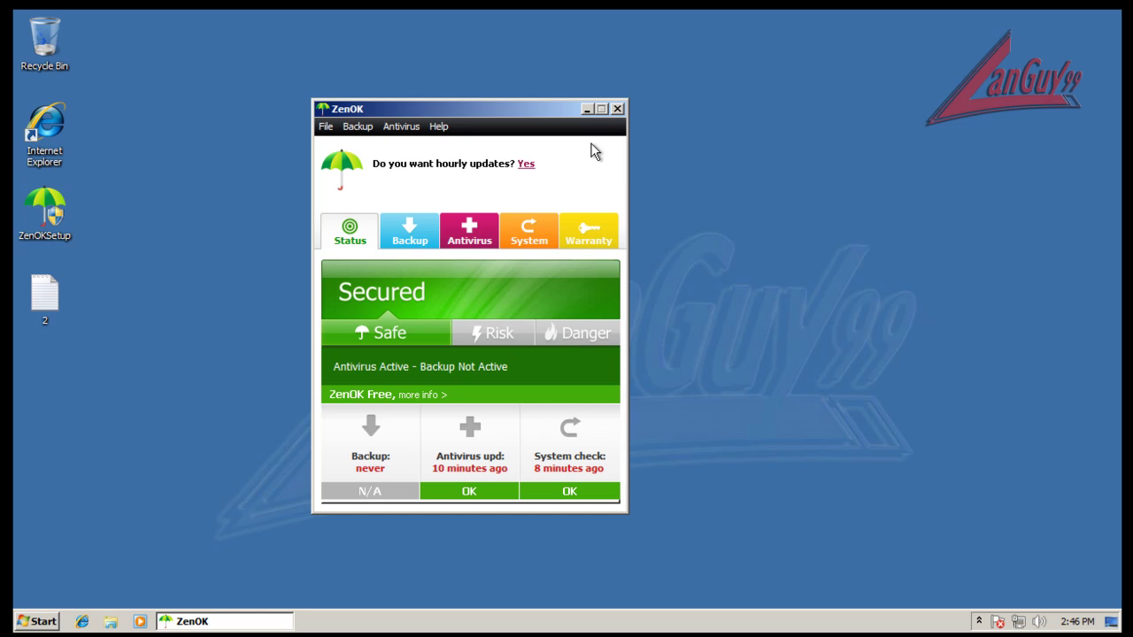
Close ZenOK, launch Internet Explorer and open Notepad file 2 beside it.
left_click(617, 108)
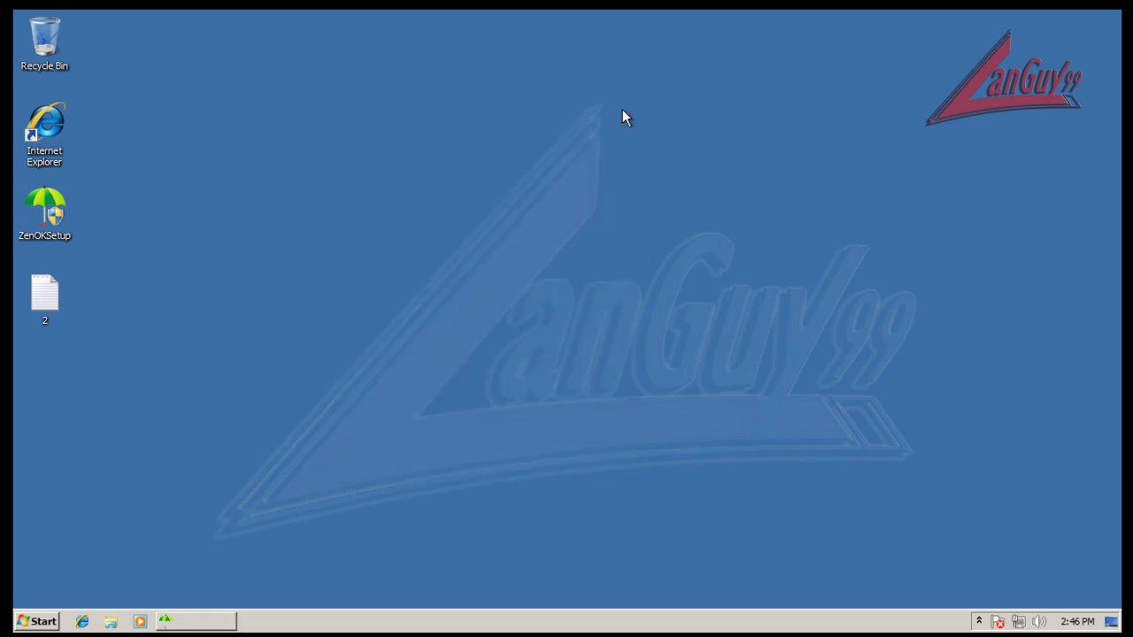
left_click(81, 621)
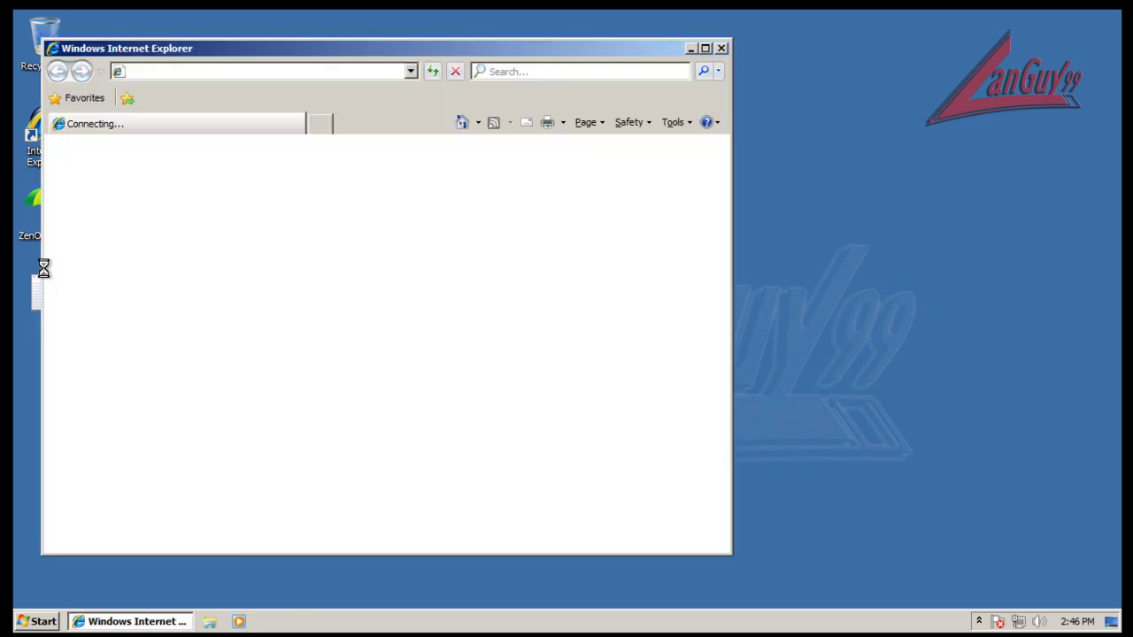
double_click(38, 287)
left_click_drag(312, 65, 289, 281)
left_click(434, 47)
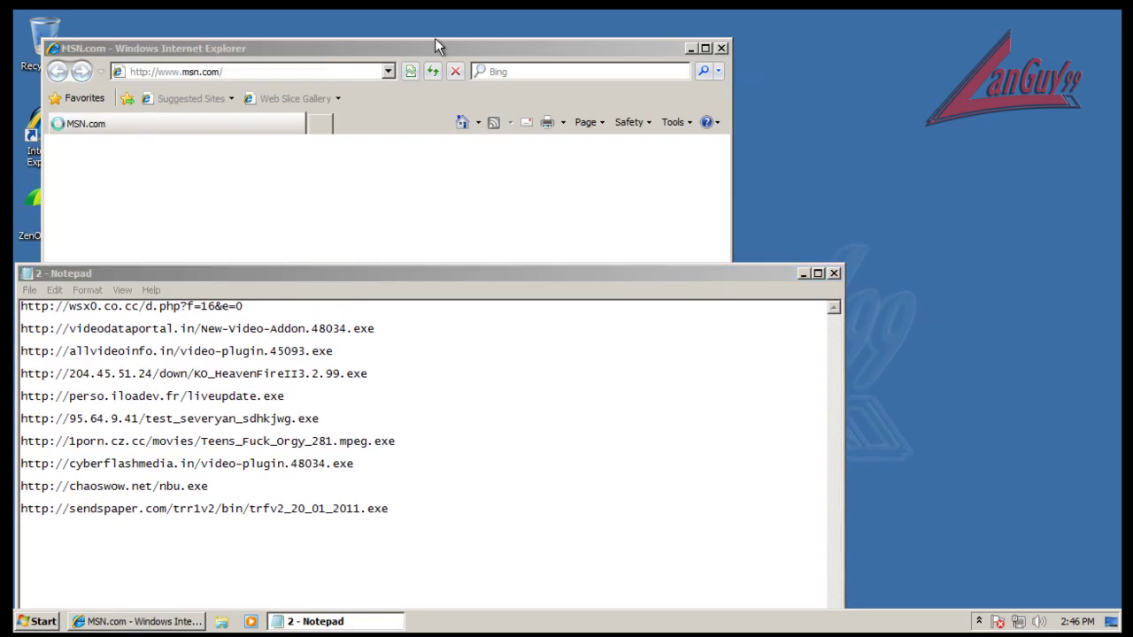
left_click_drag(738, 50, 718, 20)
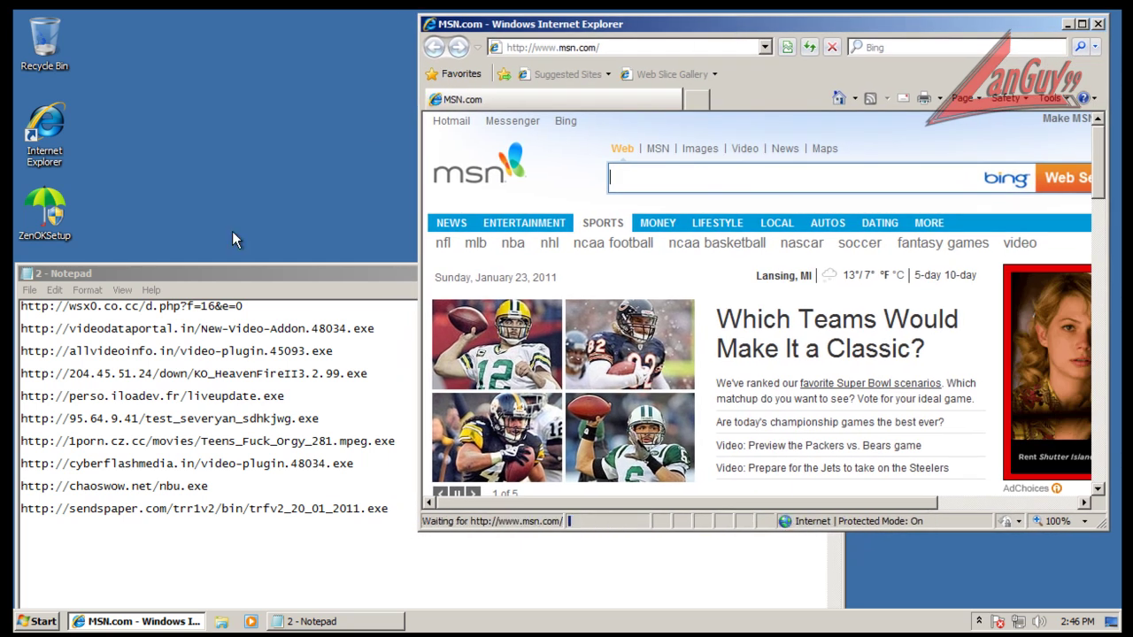
Choose 'Ask me later' on the IE8 setup prompt and select the first URL in Notepad.
left_click_drag(264, 313, 131, 310)
left_click(845, 216)
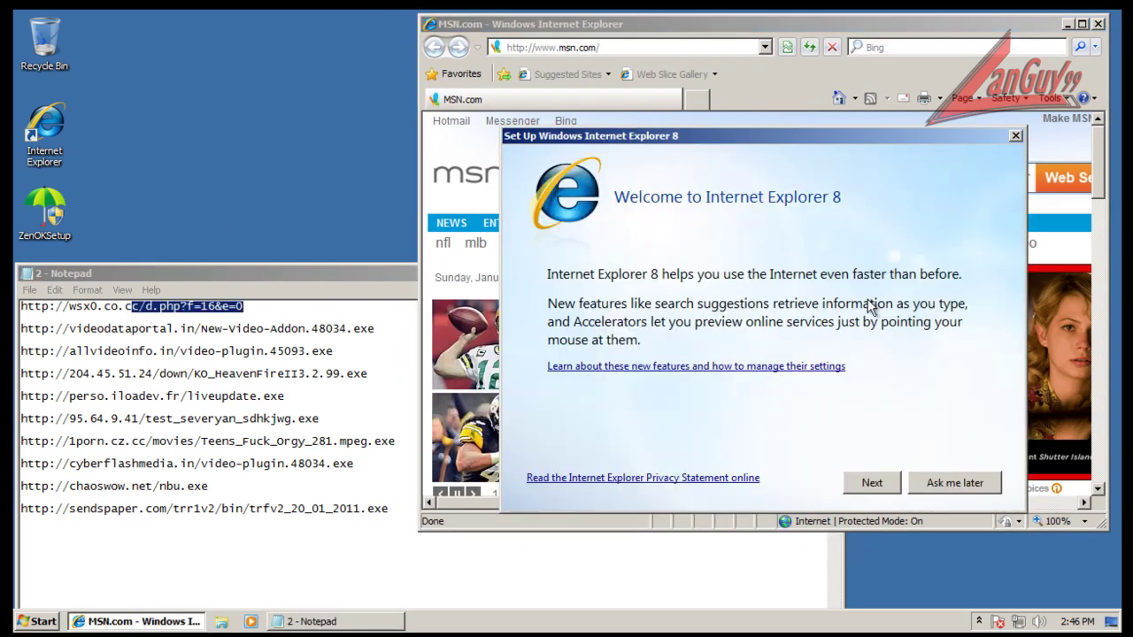
left_click(968, 485)
left_click(289, 311)
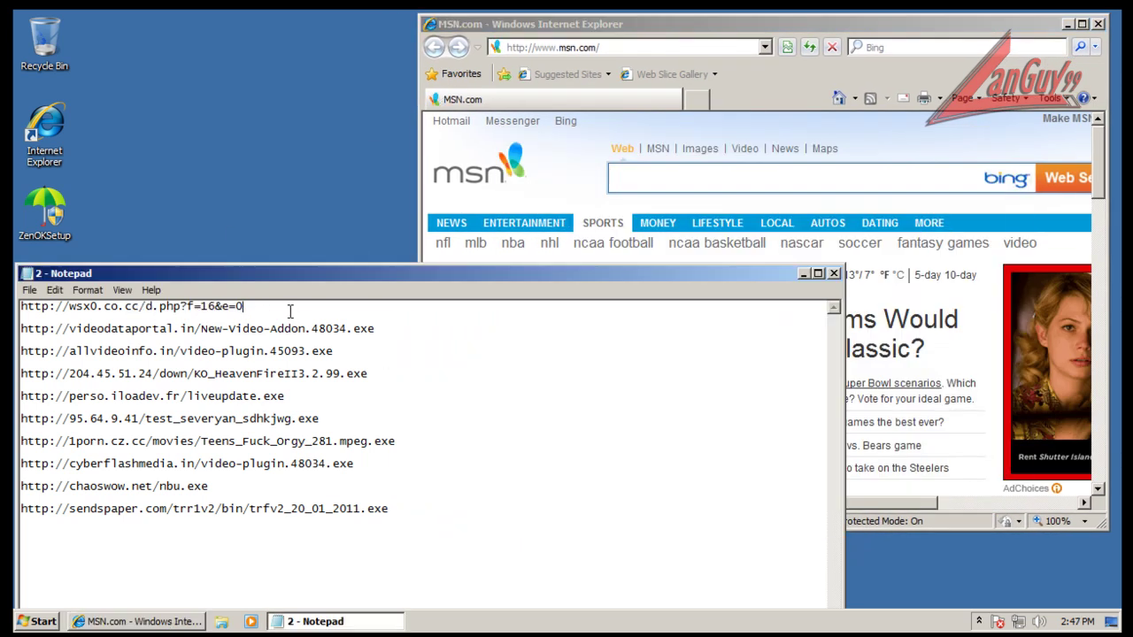
left_click_drag(291, 309, 16, 304)
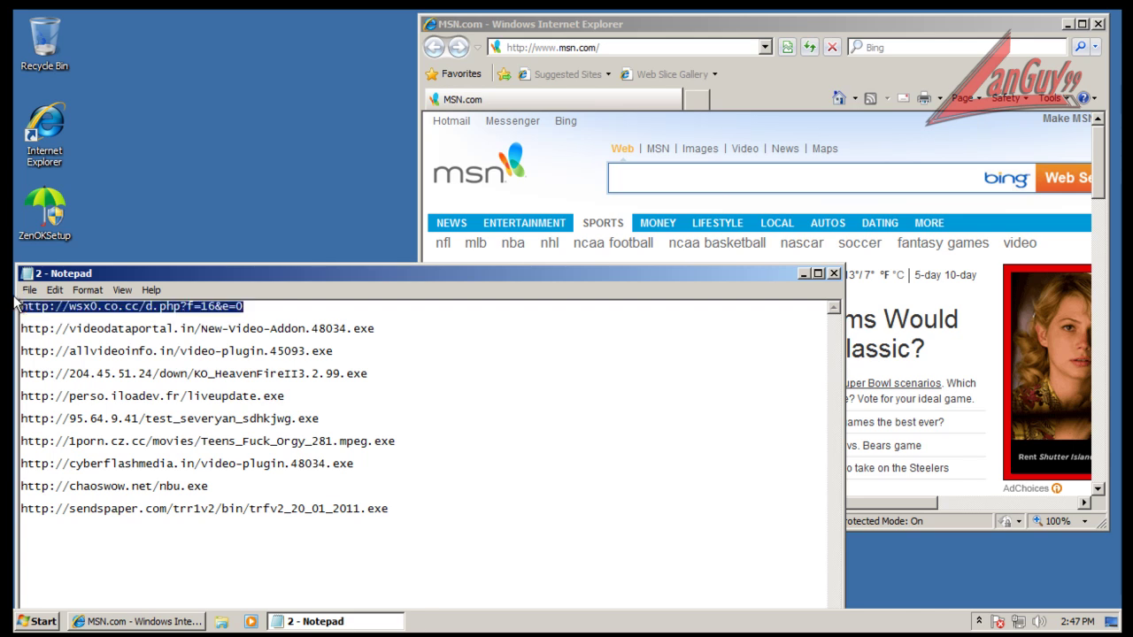
Load the first Notepad link in Internet Explorer's address bar.
key("ctrl+c")
left_click(659, 48)
key("ctrl+v")
key("Return")
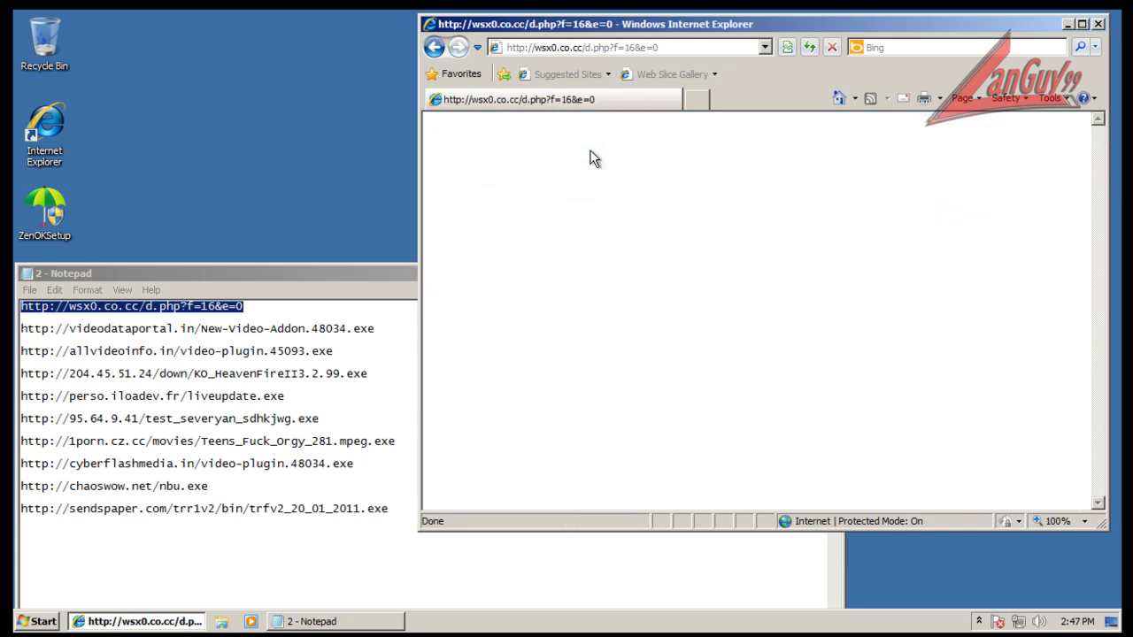
Load the videodataportal link and run the New-Video-Addon download, allowing its changes.
left_click(375, 329)
key("shift+Home")
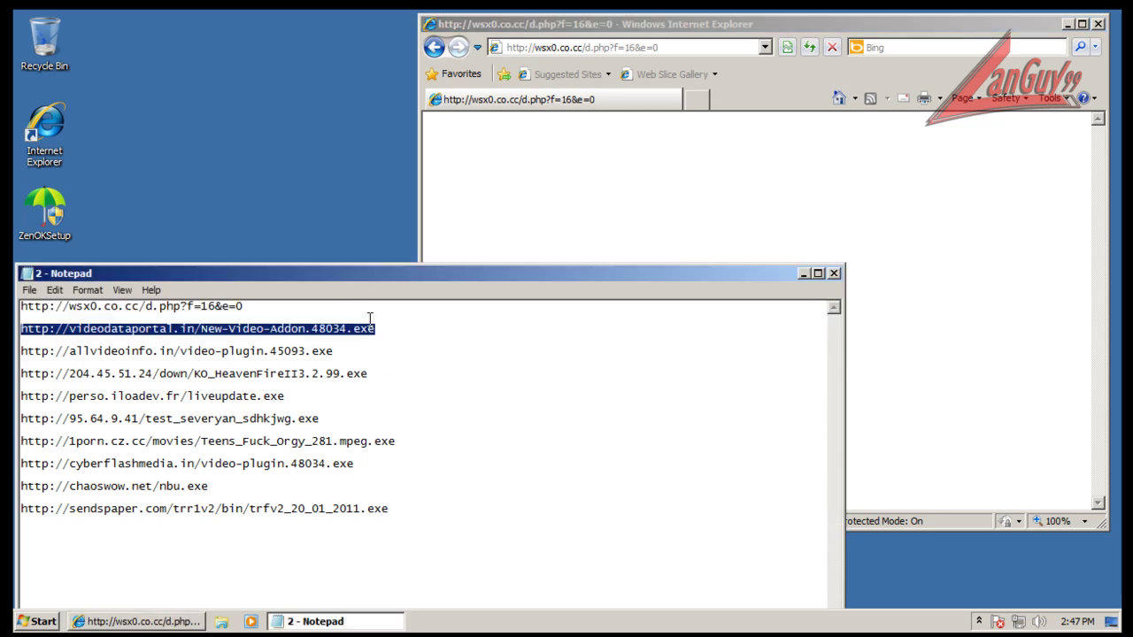
left_click(658, 48)
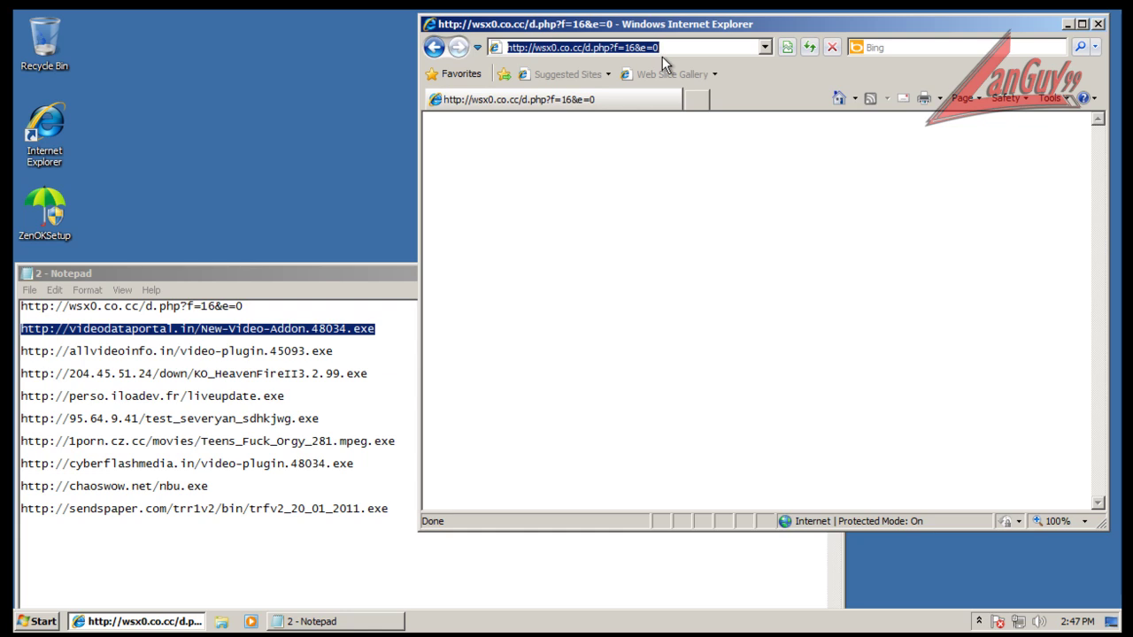
key("ctrl+v")
key("Return")
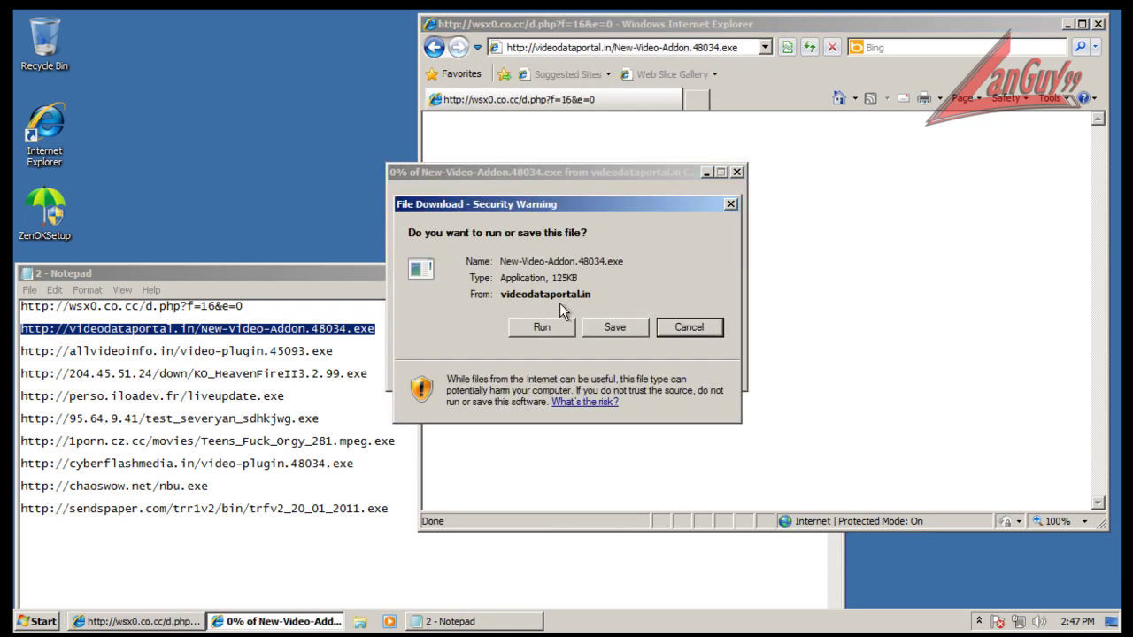
left_click(550, 321)
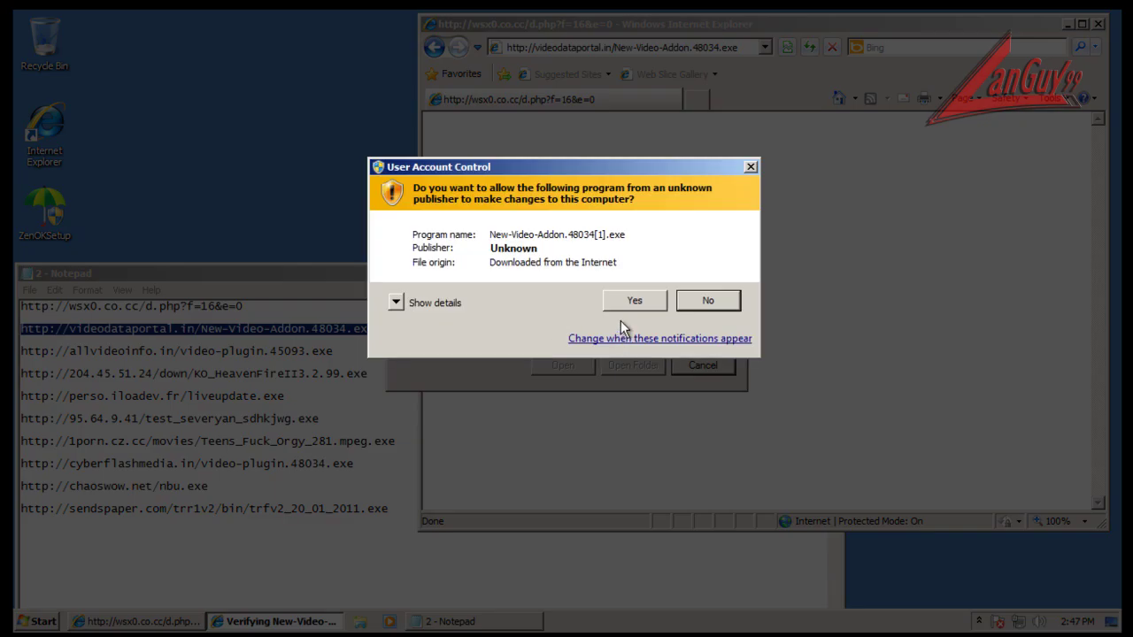
left_click(619, 304)
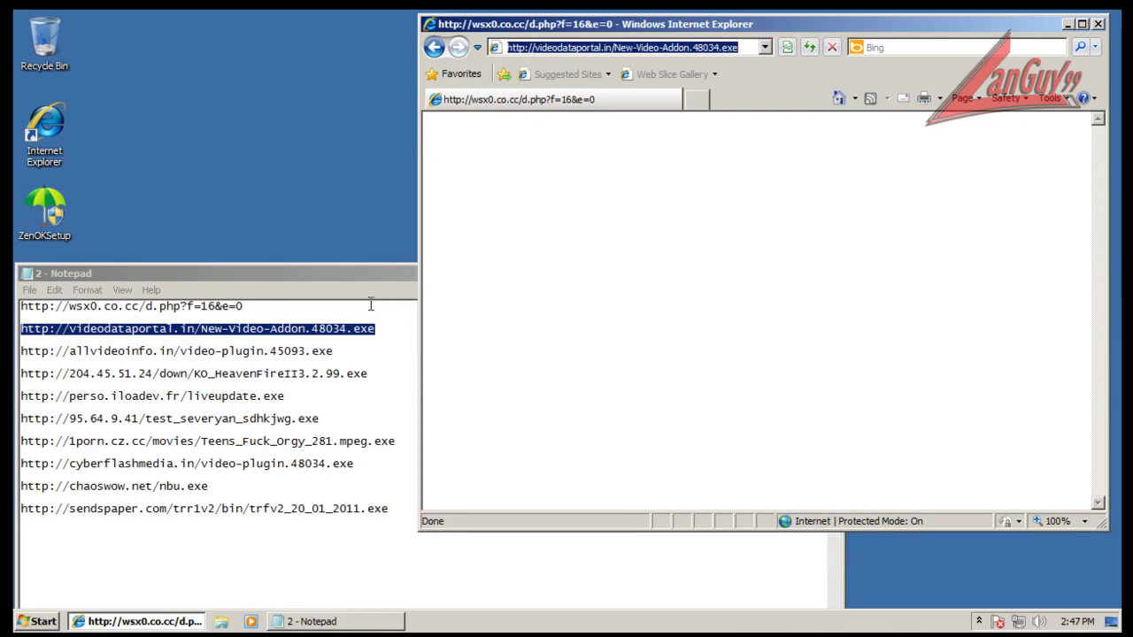
Load the allvideoinfo link and run video-plugin.45093.exe, allowing its changes.
left_click(334, 351)
key("shift+Home")
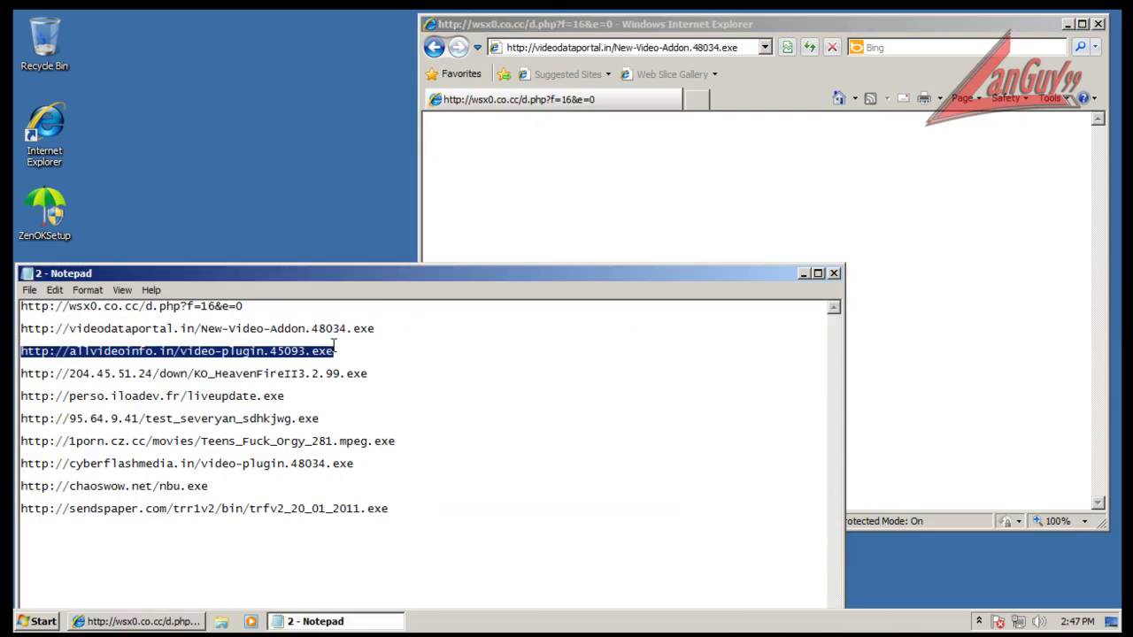
left_click(642, 50)
left_click(642, 50)
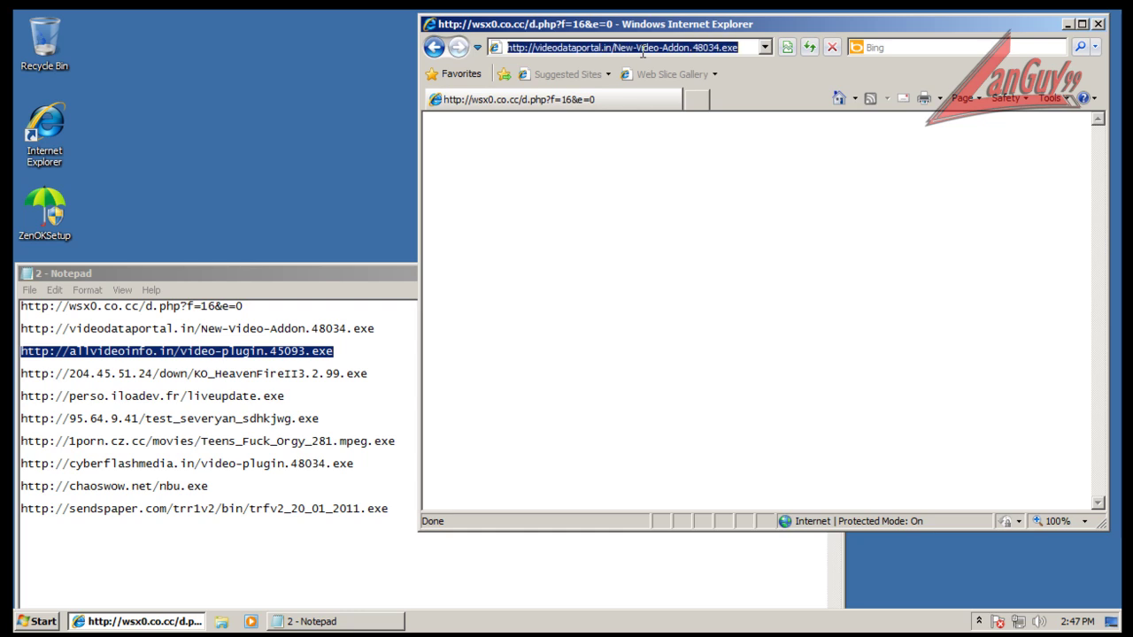
key("ctrl+v")
key("Return")
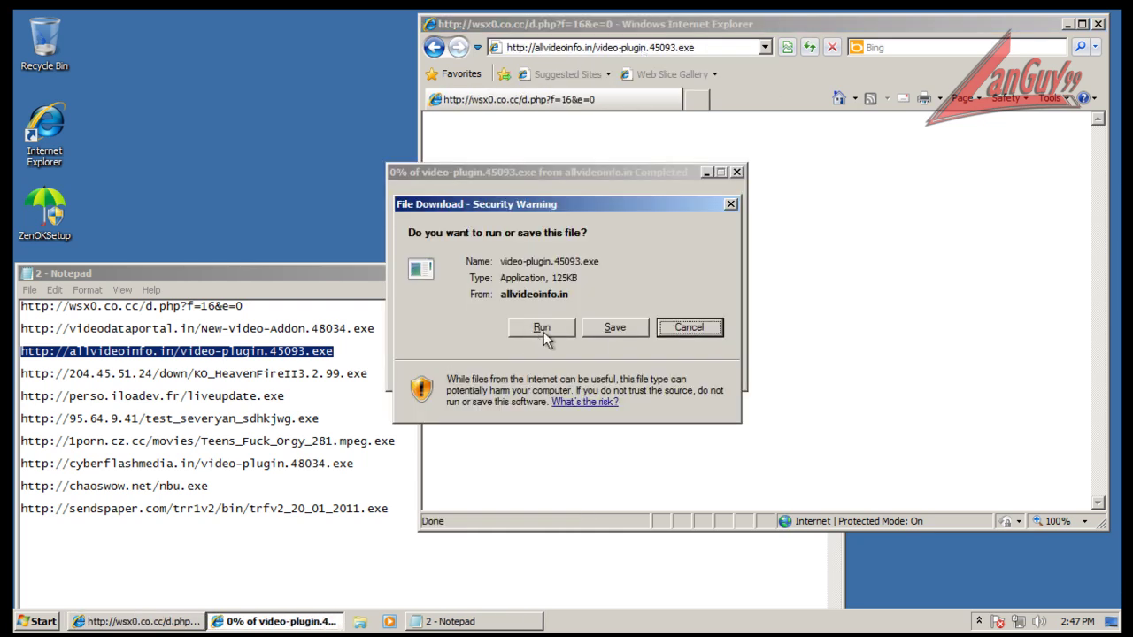
left_click(544, 330)
left_click(618, 299)
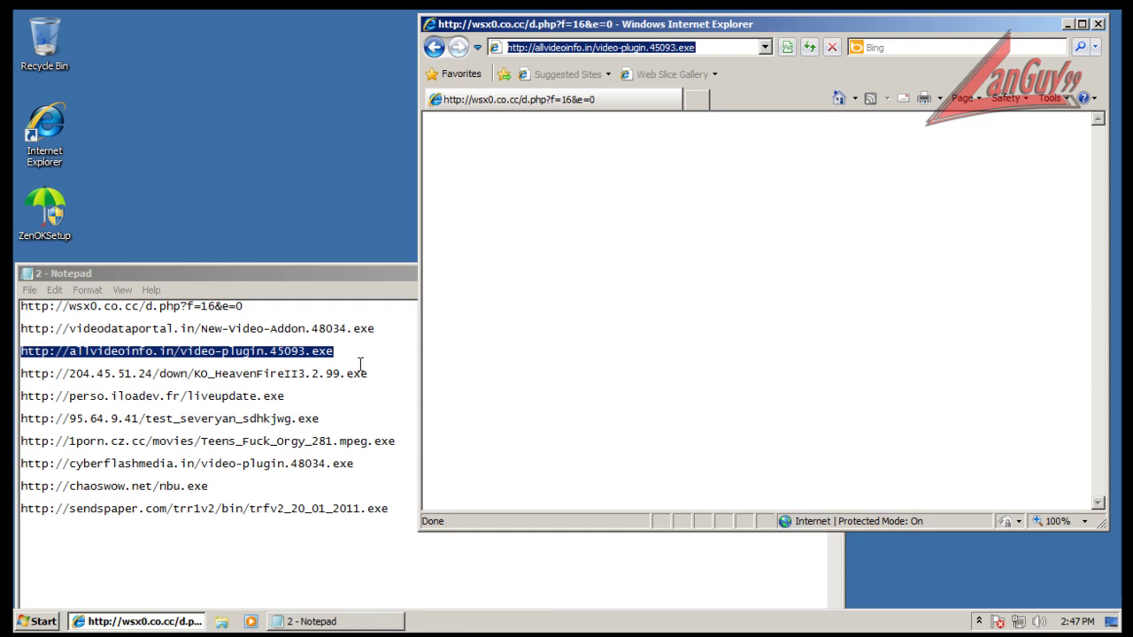
Load the HeavenFire link and run KO_HeavenFireII3.2.99.exe.
left_click(369, 373)
key("shift+Home")
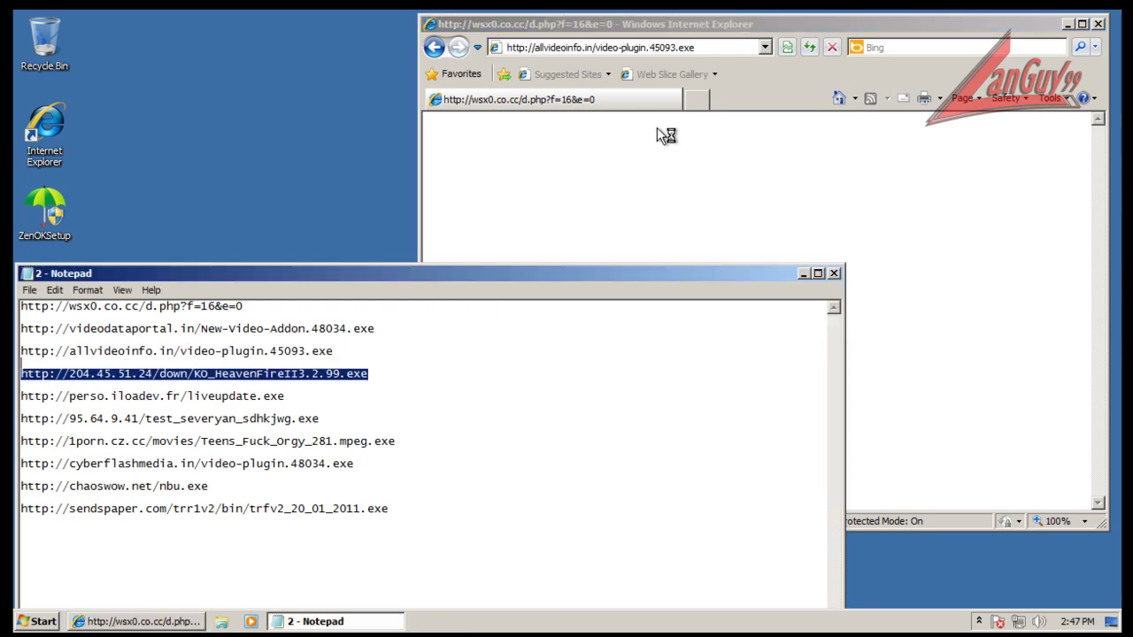
left_click(706, 46)
key("ctrl+v")
key("Return")
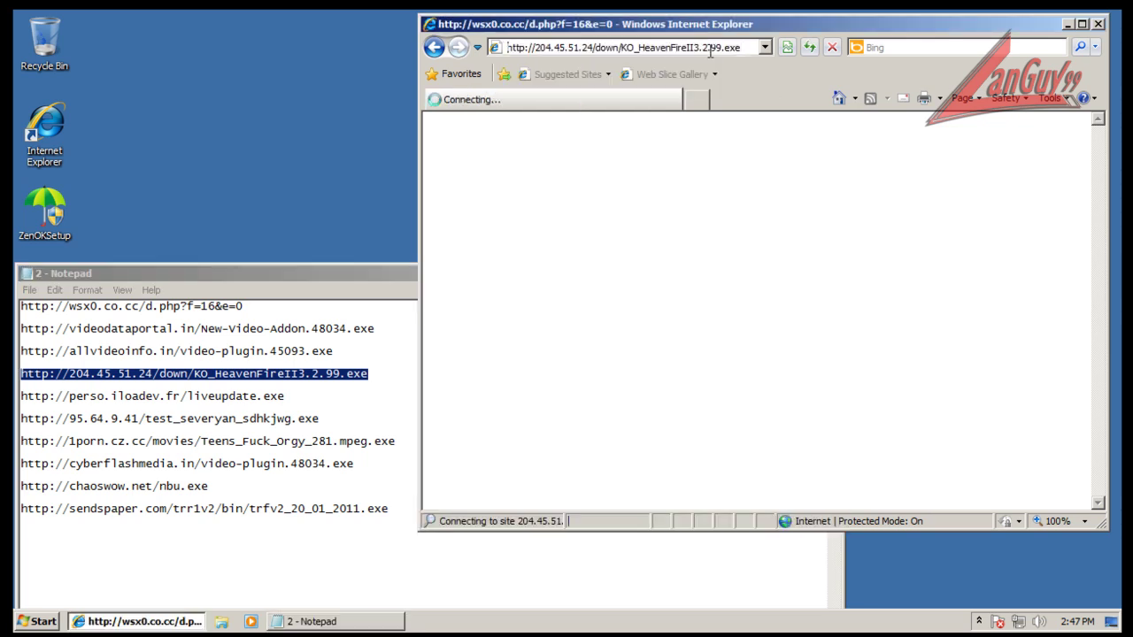
left_click(547, 336)
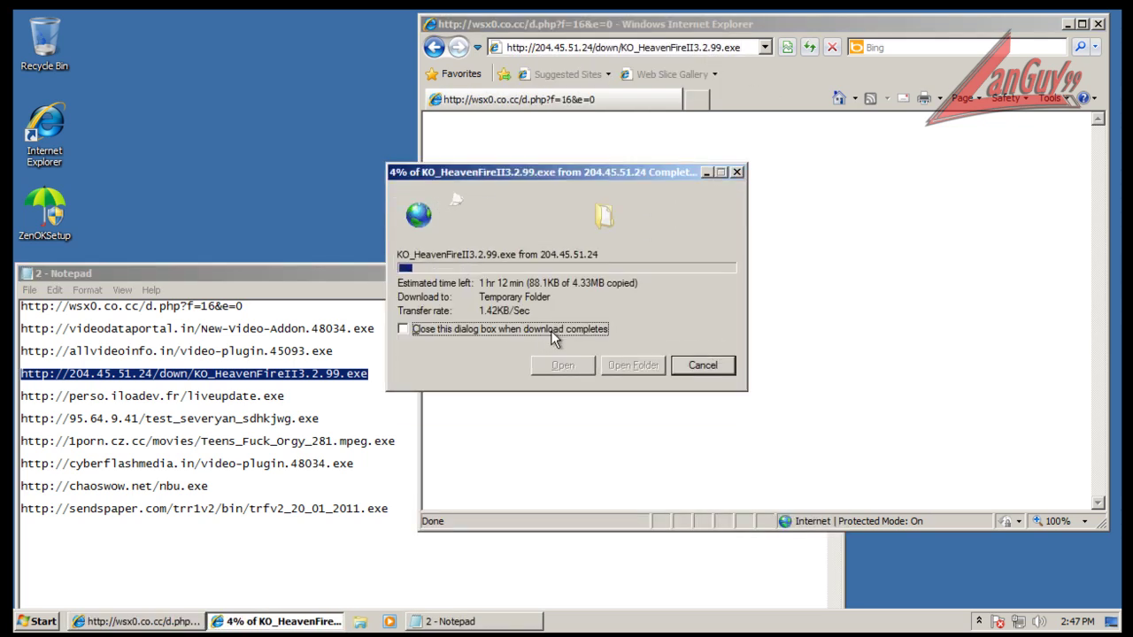
Load and run liveupdate.exe, allow it, and dismiss the PLANET VO LiveUpdate error with OK.
left_click_drag(295, 390, 19, 394)
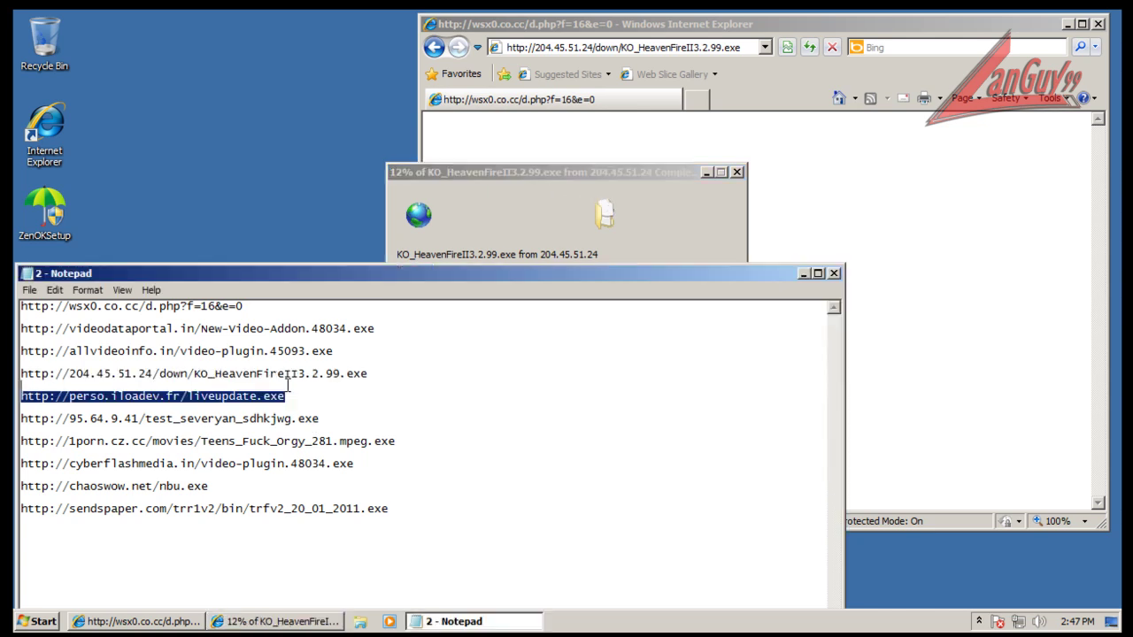
left_click(705, 47)
left_click(706, 47)
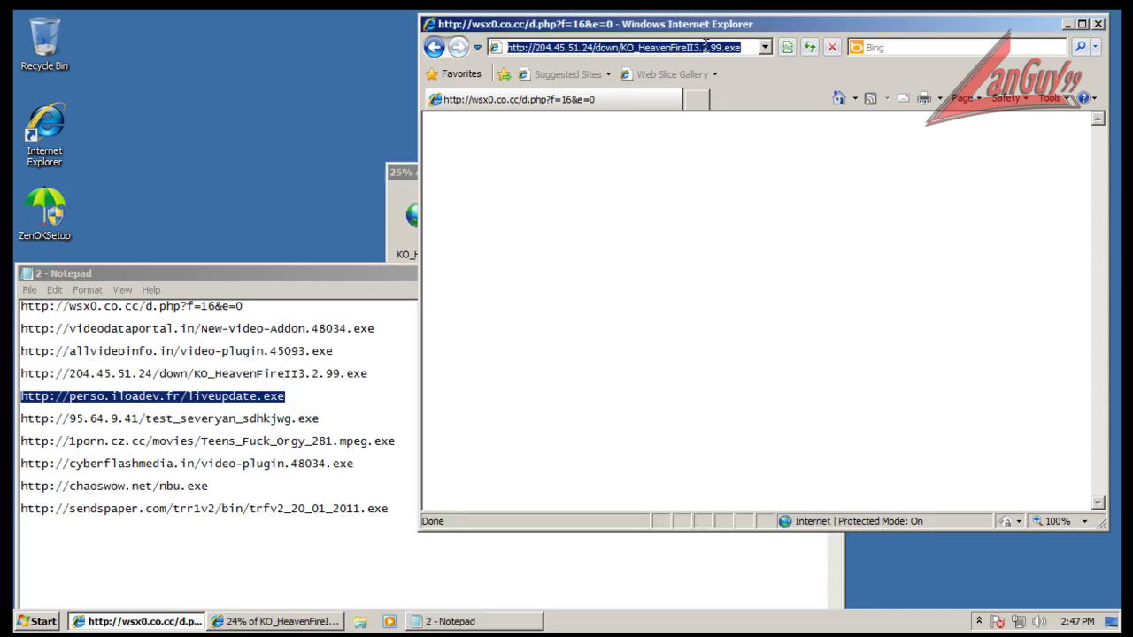
key("ctrl+v")
key("Return")
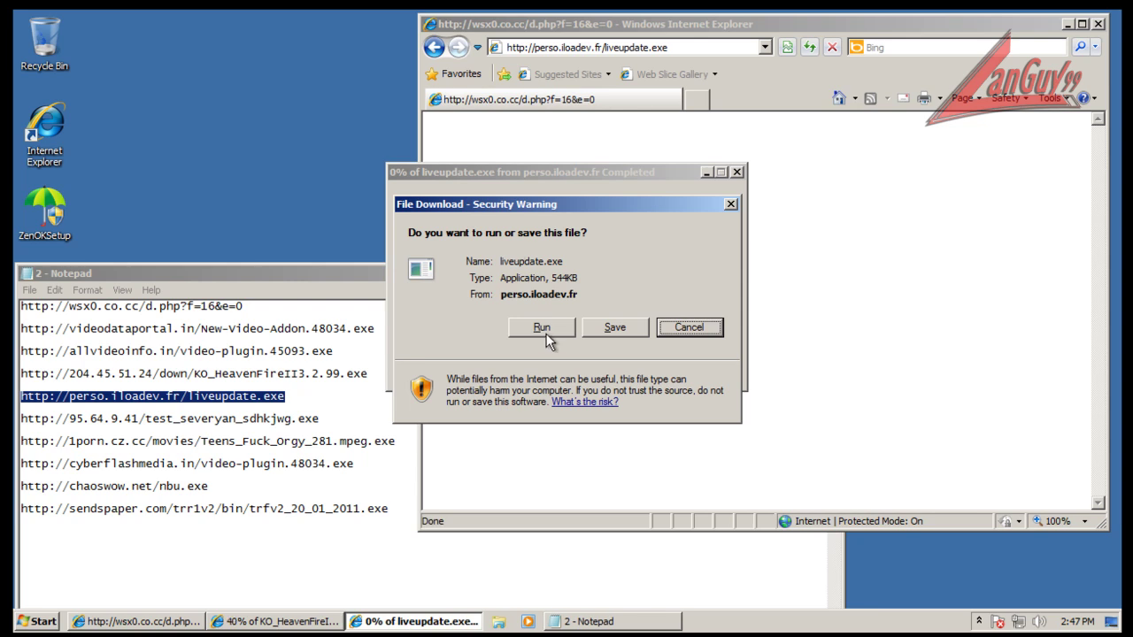
left_click(544, 330)
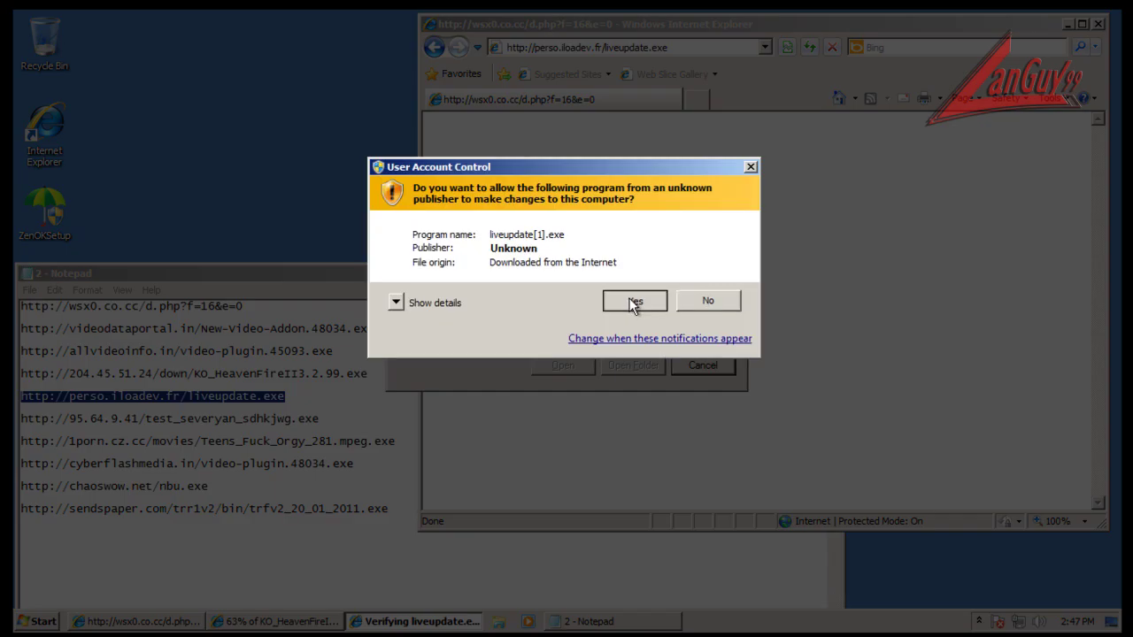
left_click(629, 298)
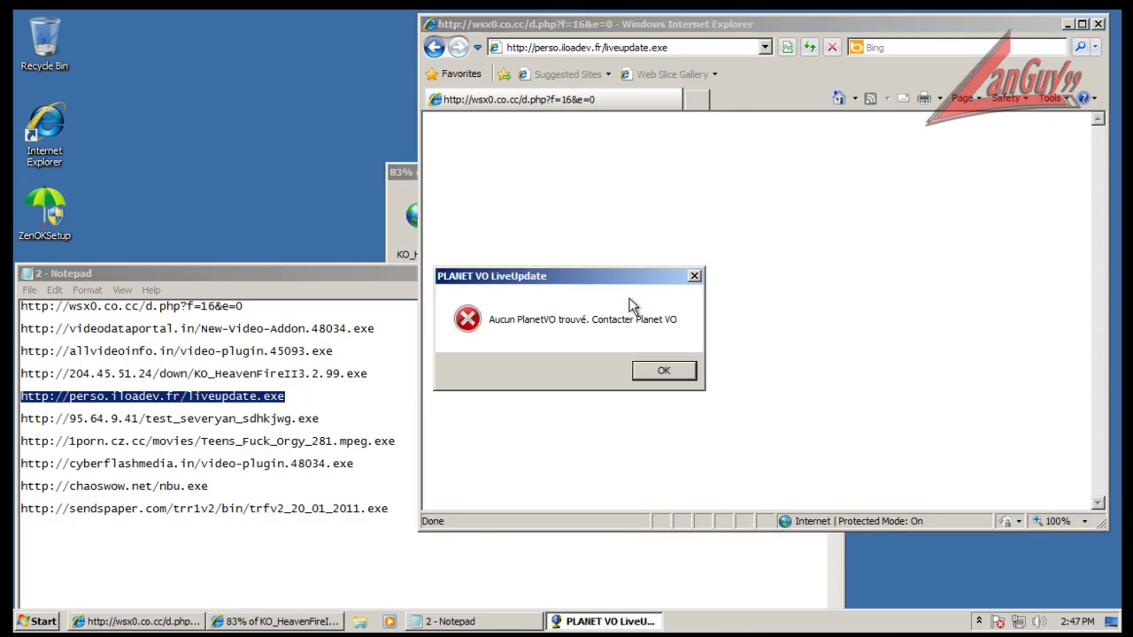
left_click(666, 372)
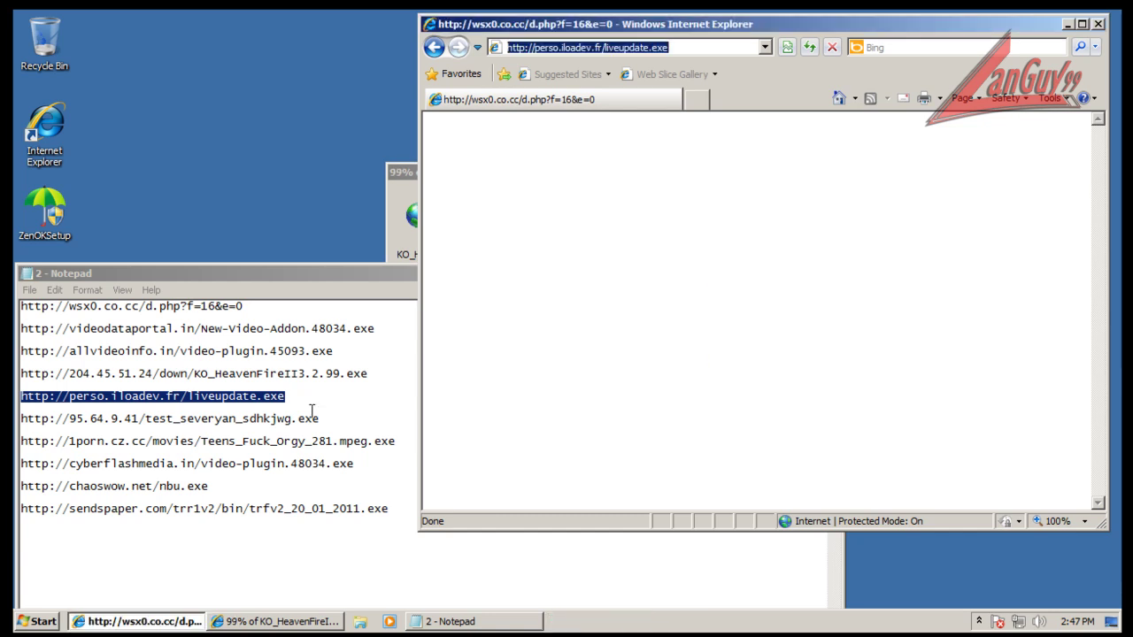
Copy the 95.64.9.41 link, then run the unverified HeavenFire program and start its installation.
left_click(324, 420)
key("shift+Home")
key("ctrl+c")
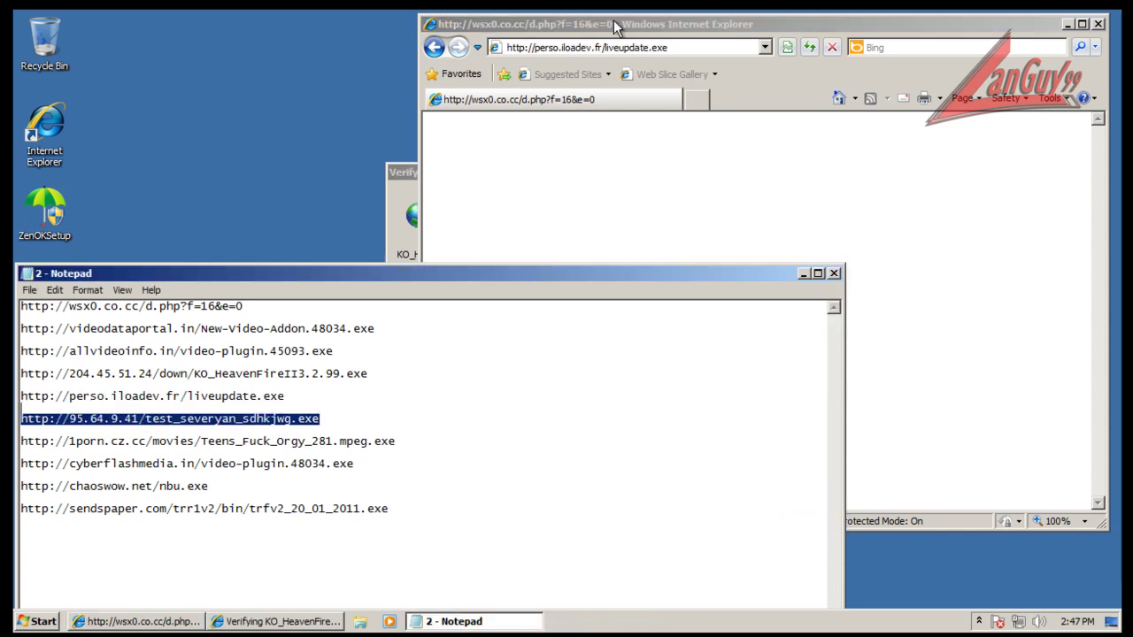
left_click(617, 27)
double_click(627, 48)
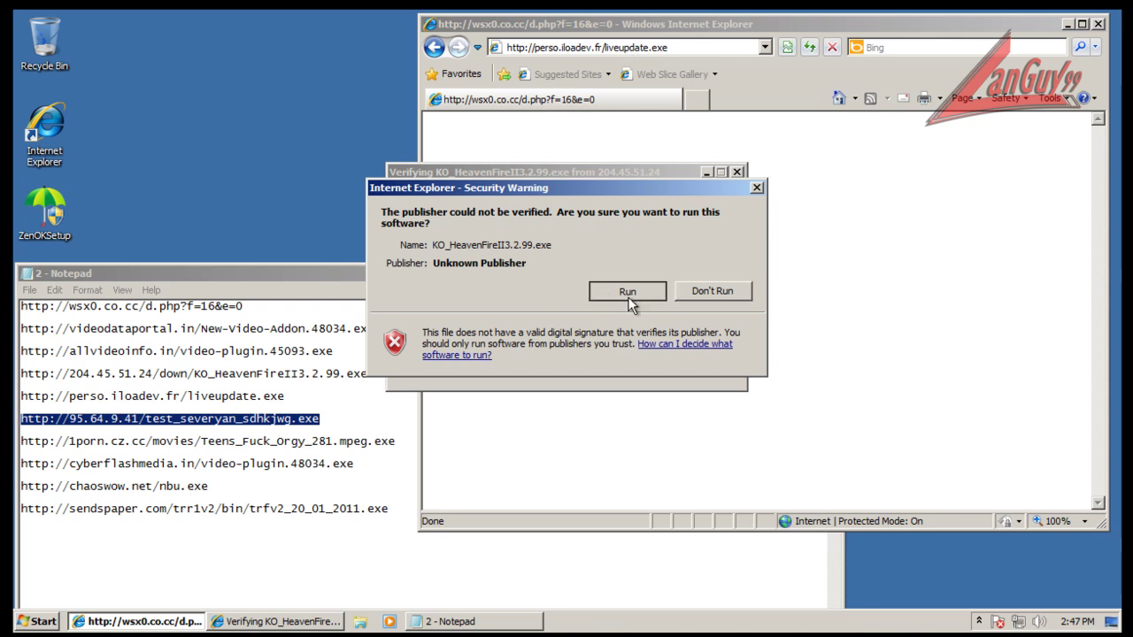
left_click(629, 299)
left_click(655, 460)
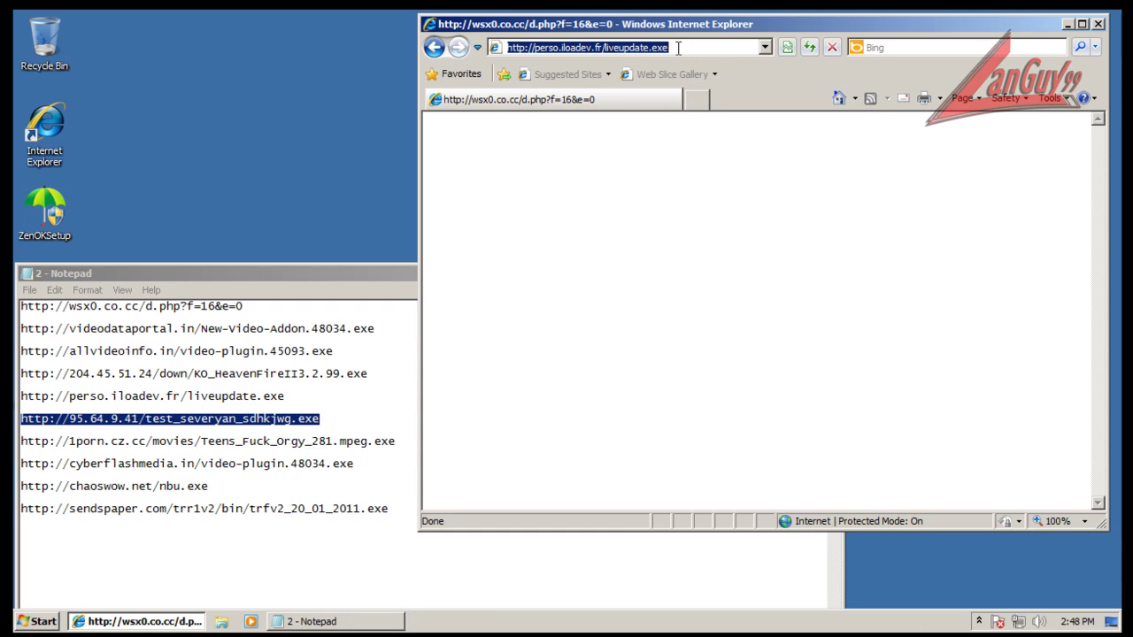
Load the 95.64.9.41 link and run test_severyan_sdhkjwg.exe, confirming it, then run it again.
key("ctrl+v")
key("Return")
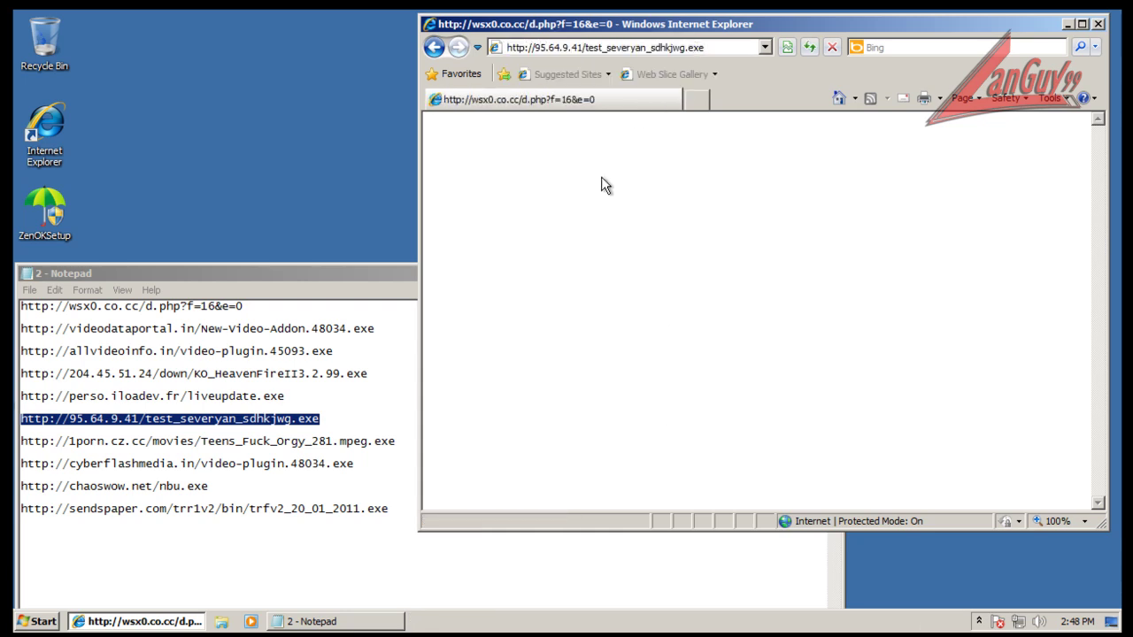
left_click(543, 326)
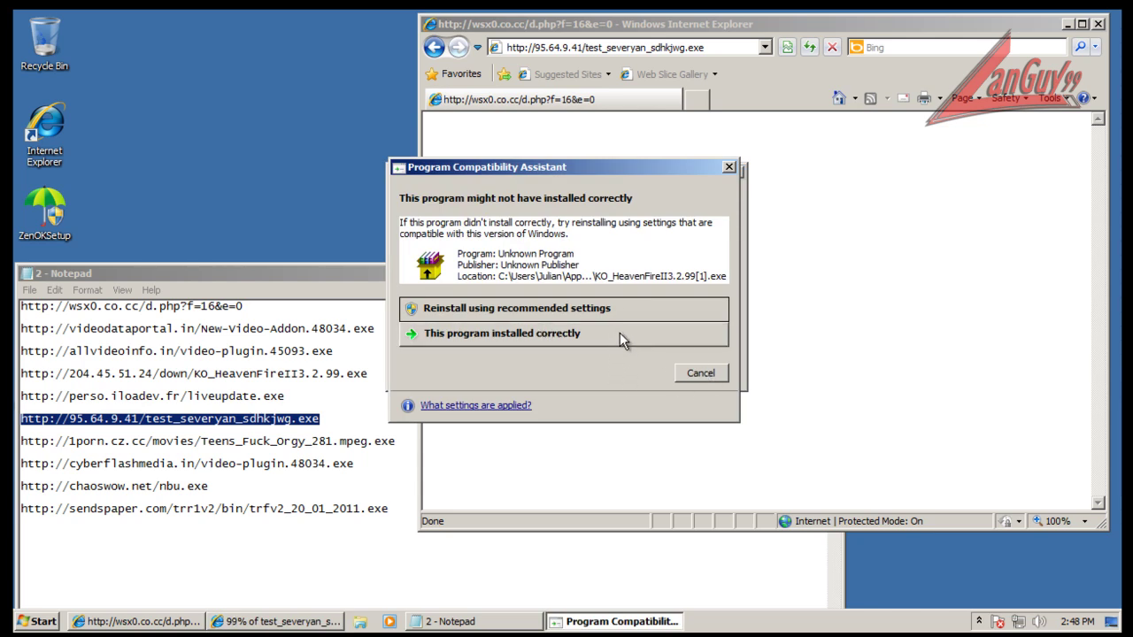
left_click(619, 332)
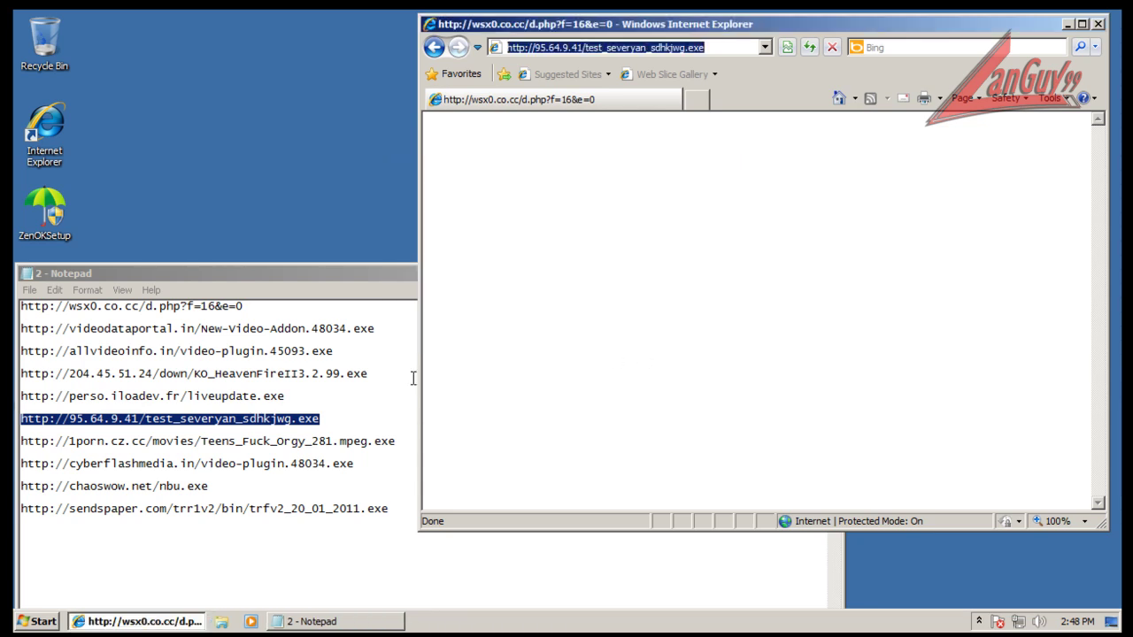
left_click(719, 52)
key("Return")
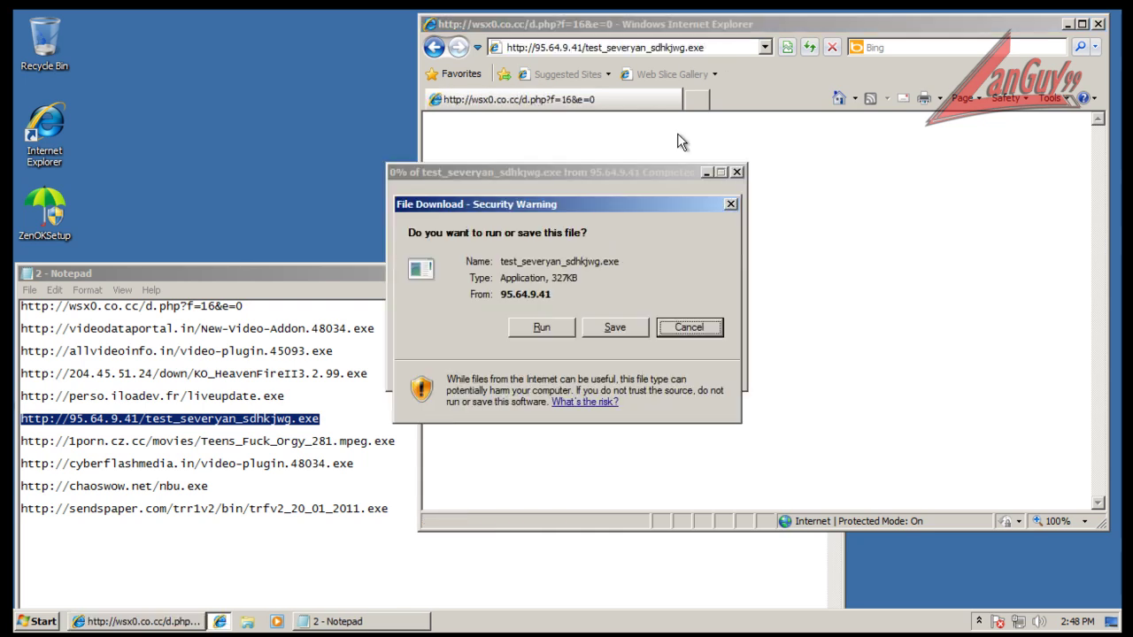
left_click(543, 327)
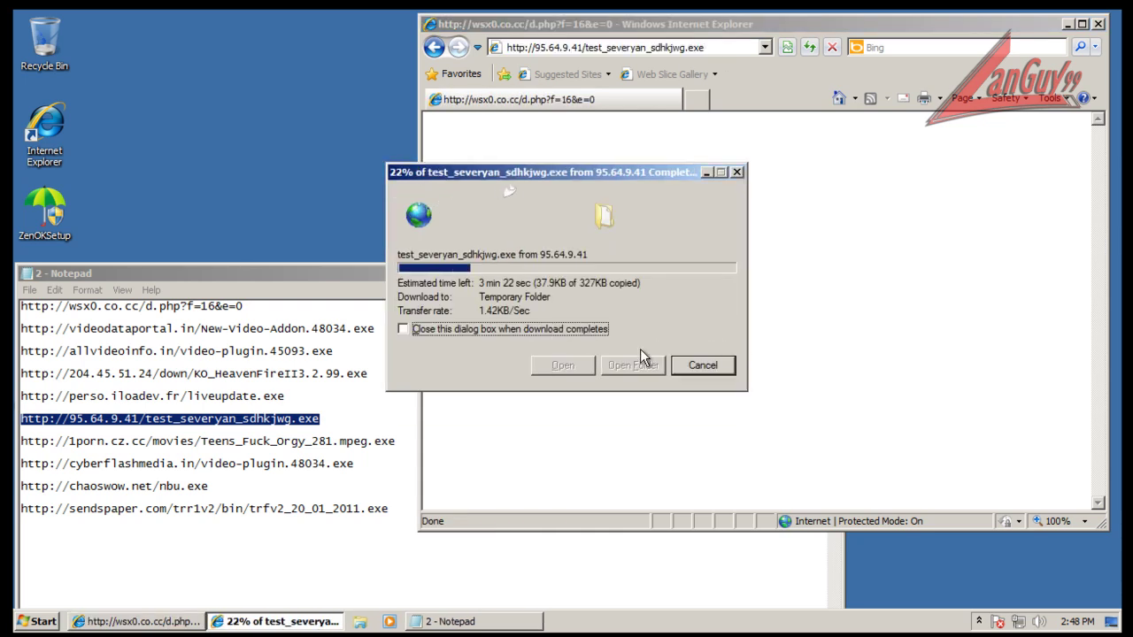
Load the 1porn.cz.cc link and run its .mpeg.exe file despite the unverified publisher.
left_click(412, 436)
key("shift+Home")
key("ctrl+c")
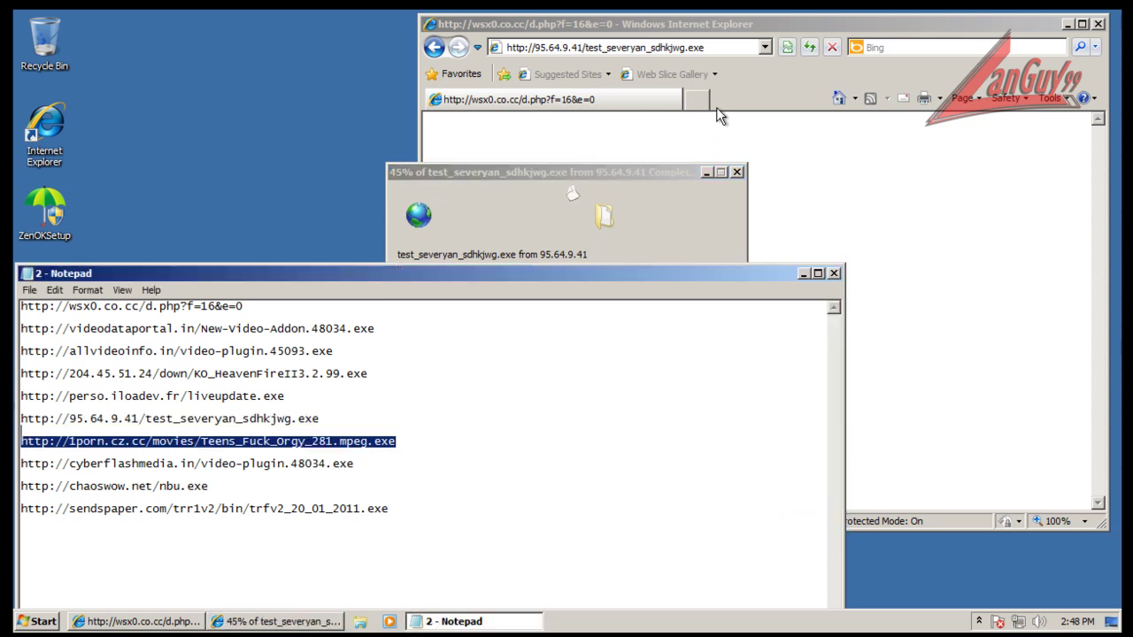
left_click(731, 47)
key("ctrl+v")
key("Return")
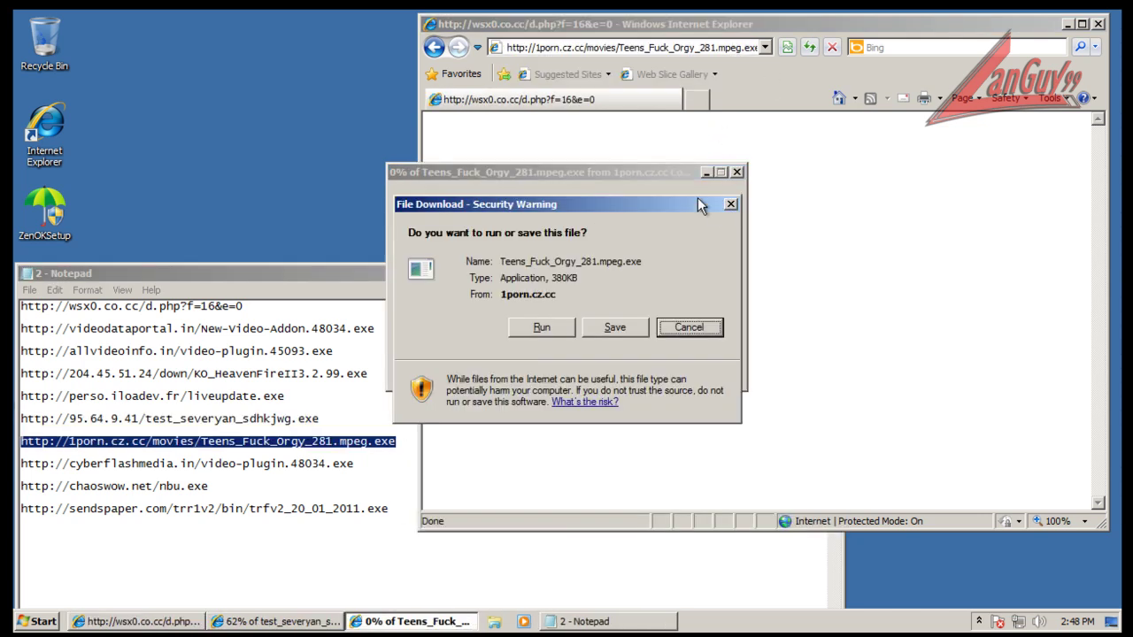
left_click(549, 330)
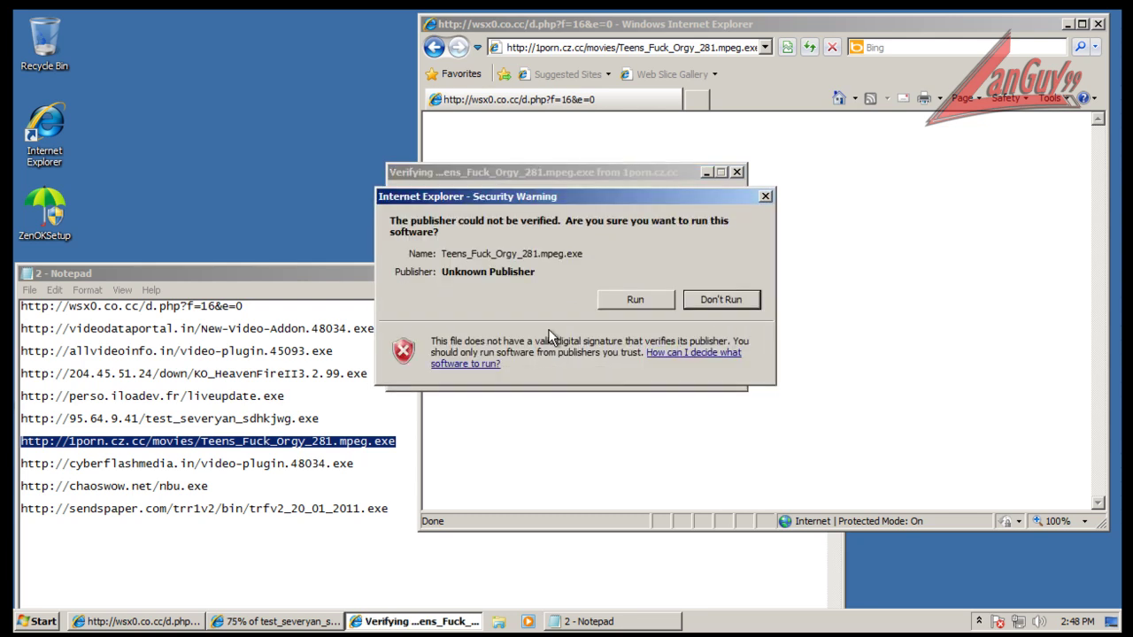
left_click(631, 295)
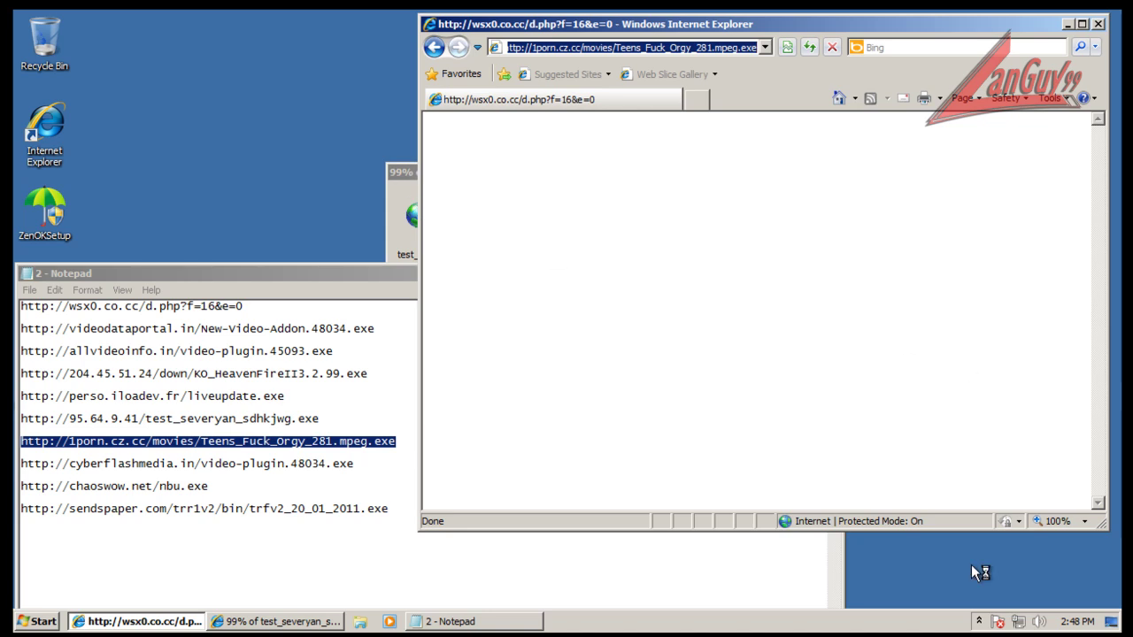
left_click(978, 620)
left_click(978, 622)
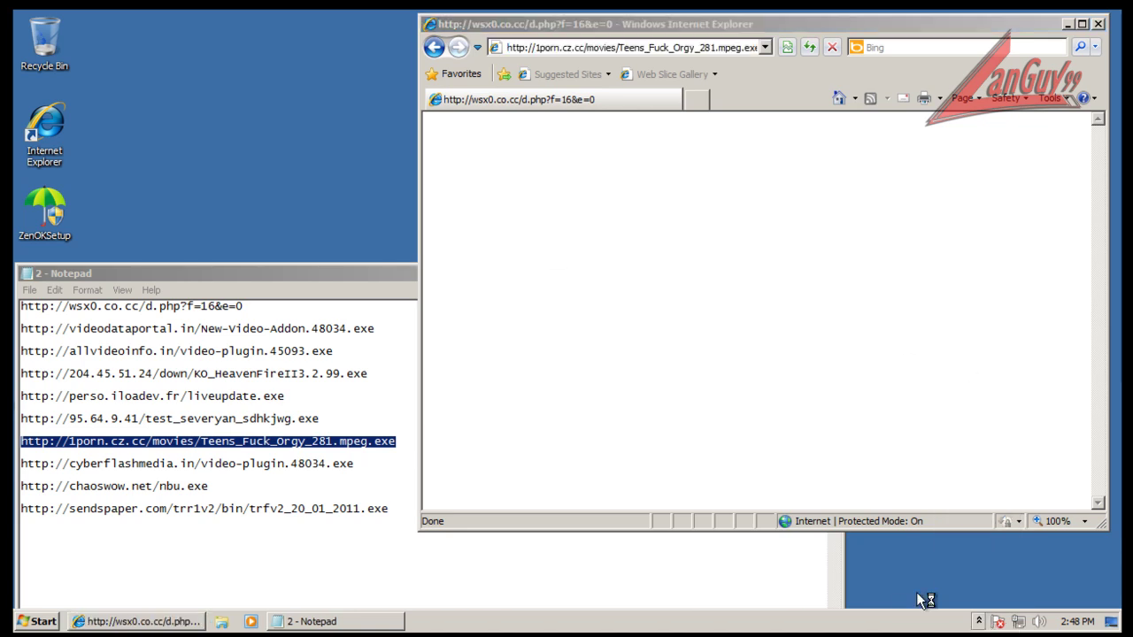
Paste the cyberflashmedia.in video-plugin.48034.exe link into Internet Explorer and load it.
double_click(359, 458)
key("ctrl+c")
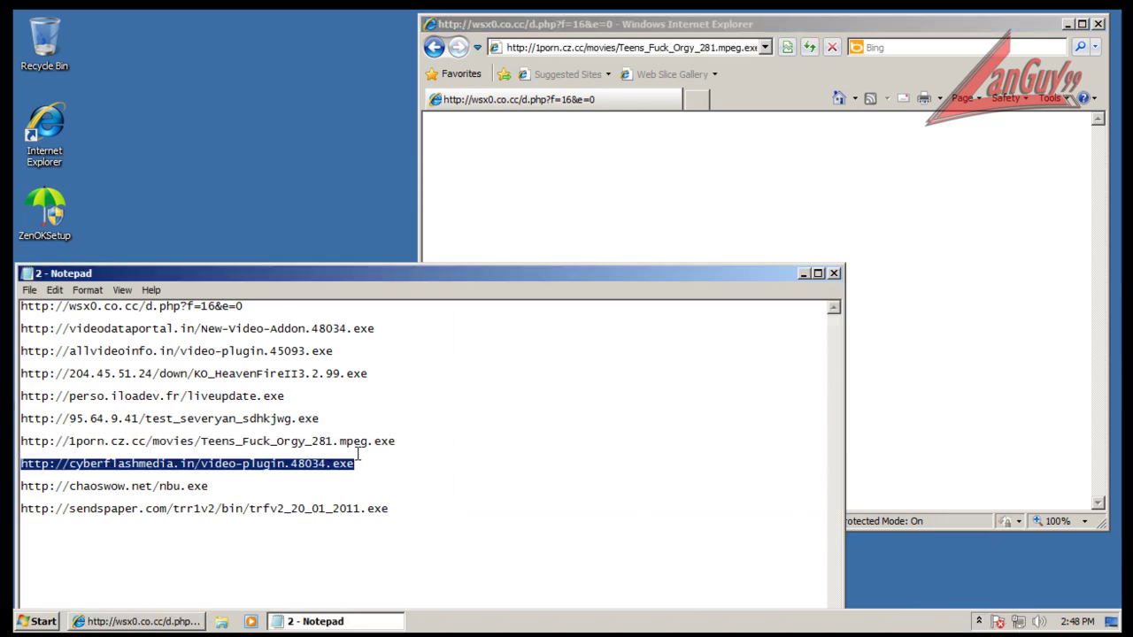
left_click(666, 49)
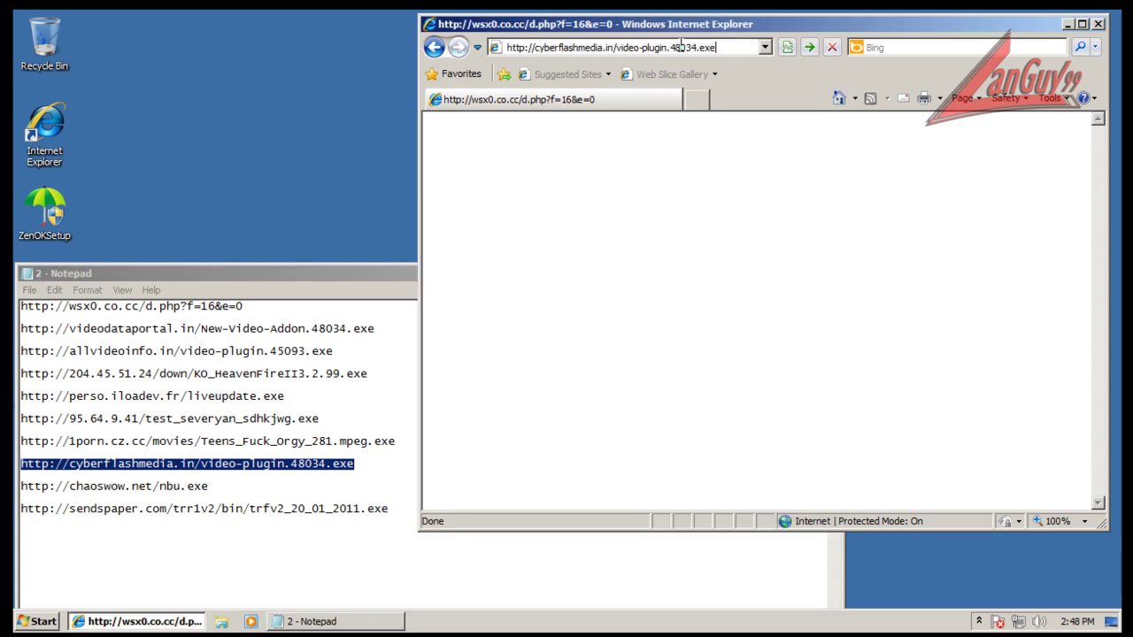
key("ctrl+v")
key("Return")
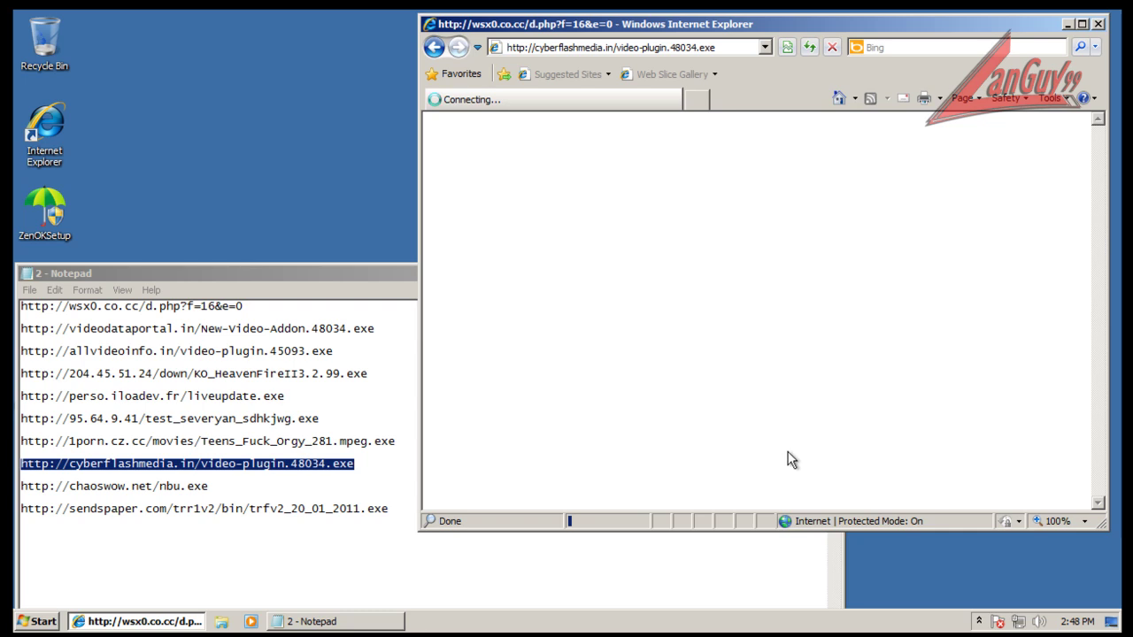
right_click(715, 616)
left_click(737, 571)
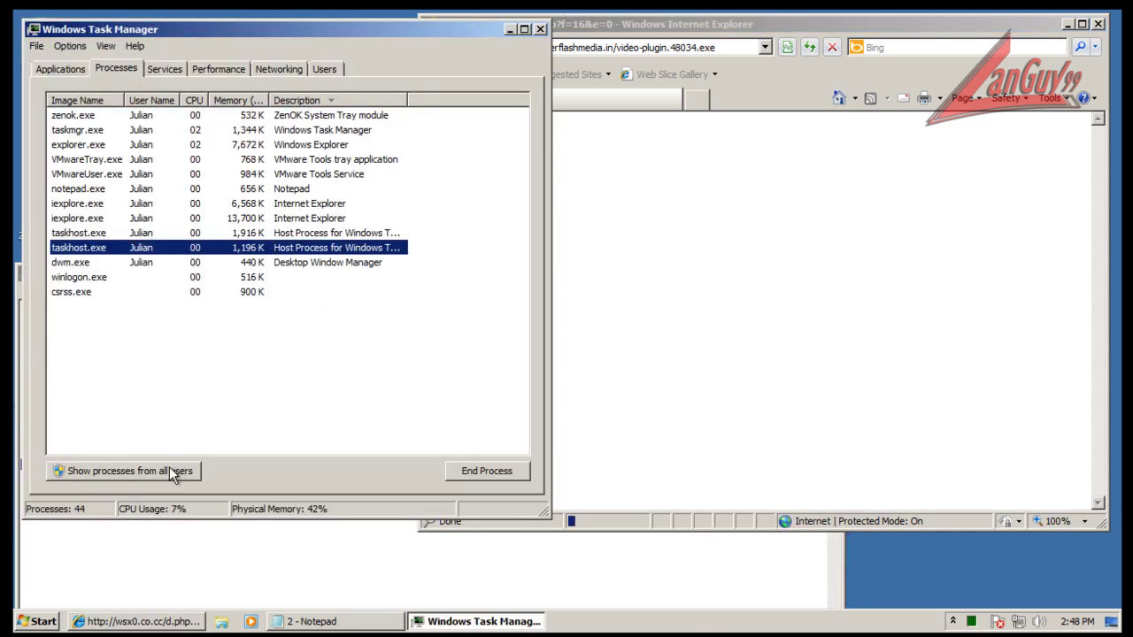
left_click(92, 204)
left_click(92, 218)
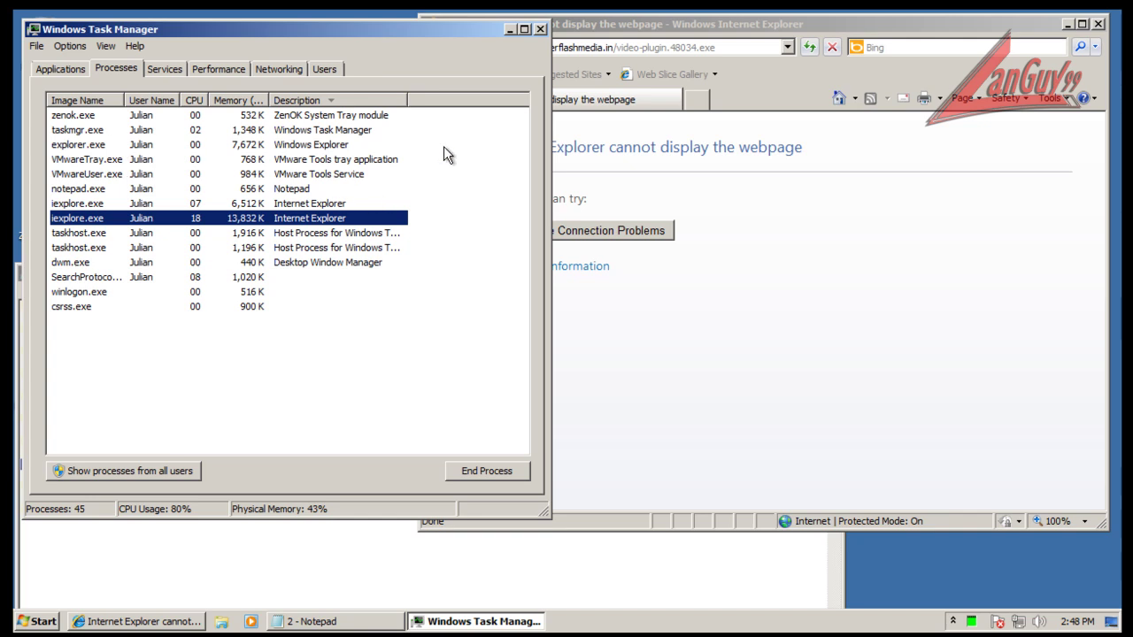
Confirm in Internet Options' LAN settings that no proxy server is configured, then cancel.
left_click(540, 29)
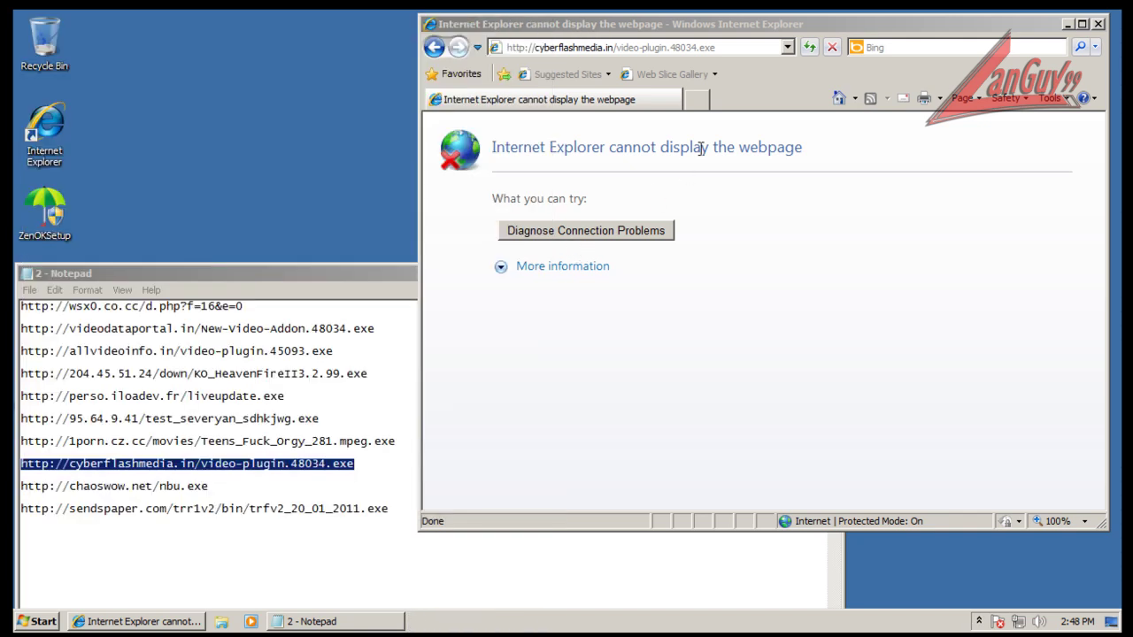
left_click(1082, 99)
left_click(1062, 98)
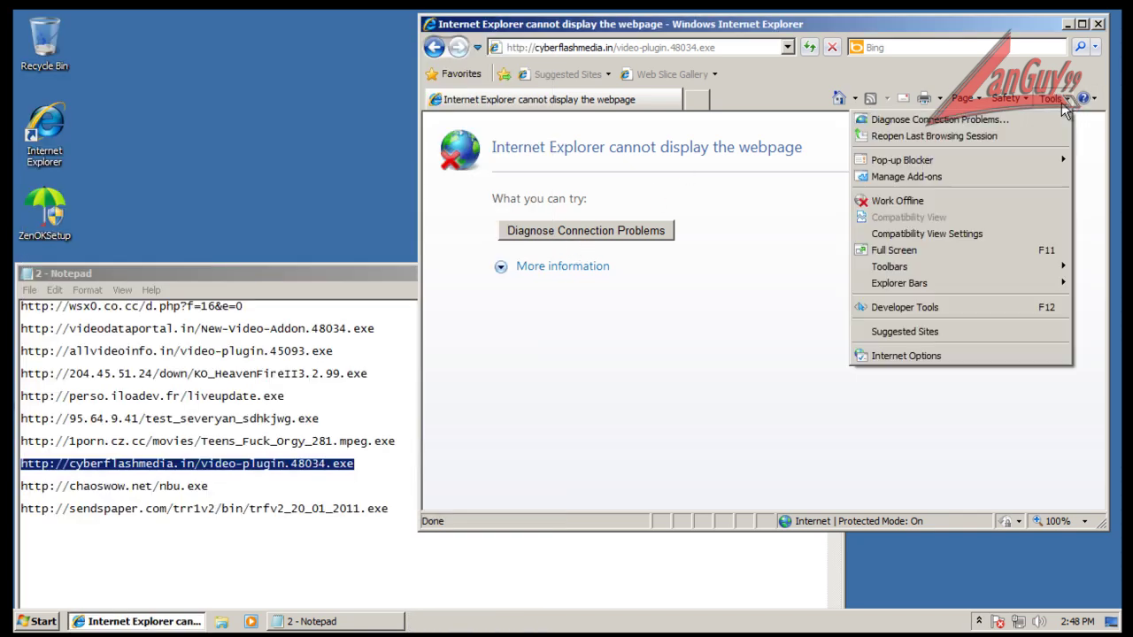
left_click(998, 354)
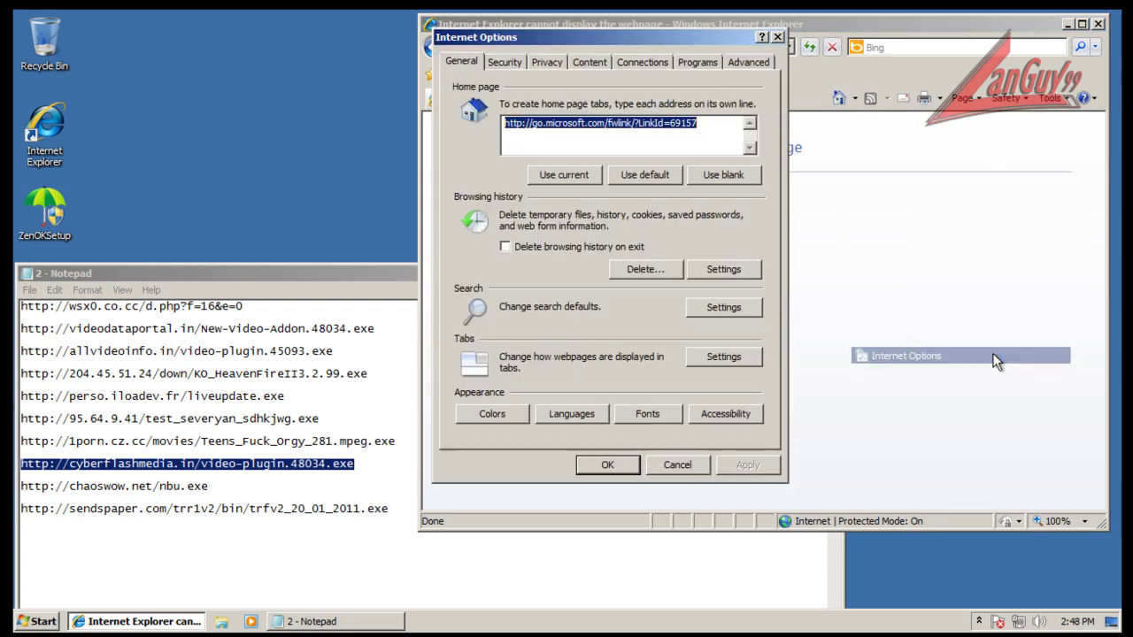
left_click(640, 64)
left_click(713, 369)
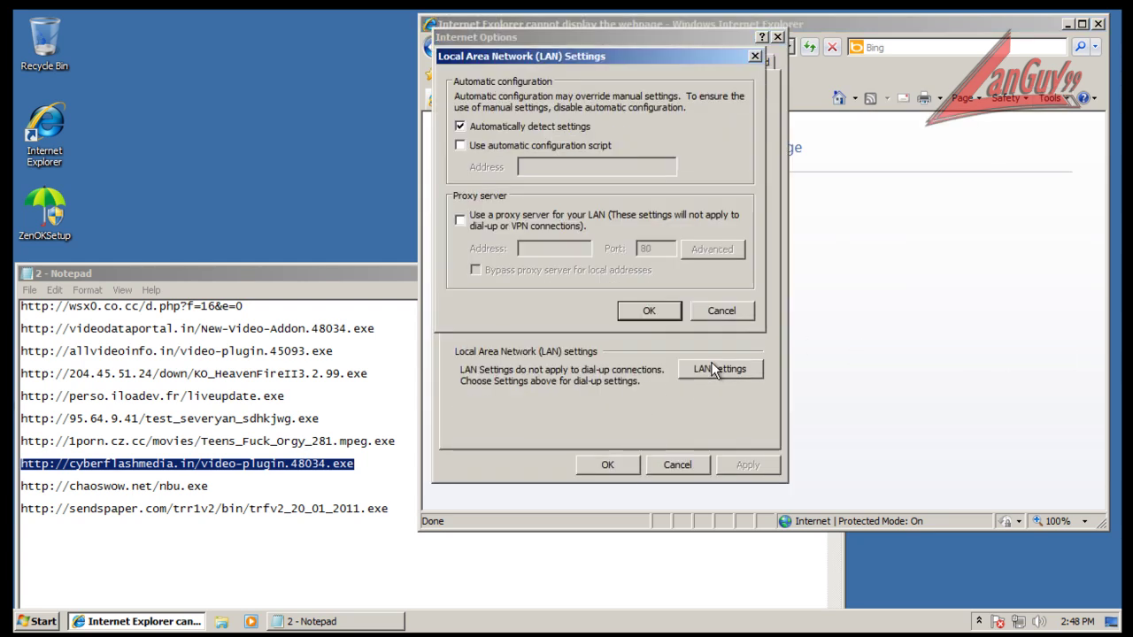
left_click(723, 312)
left_click(37, 622)
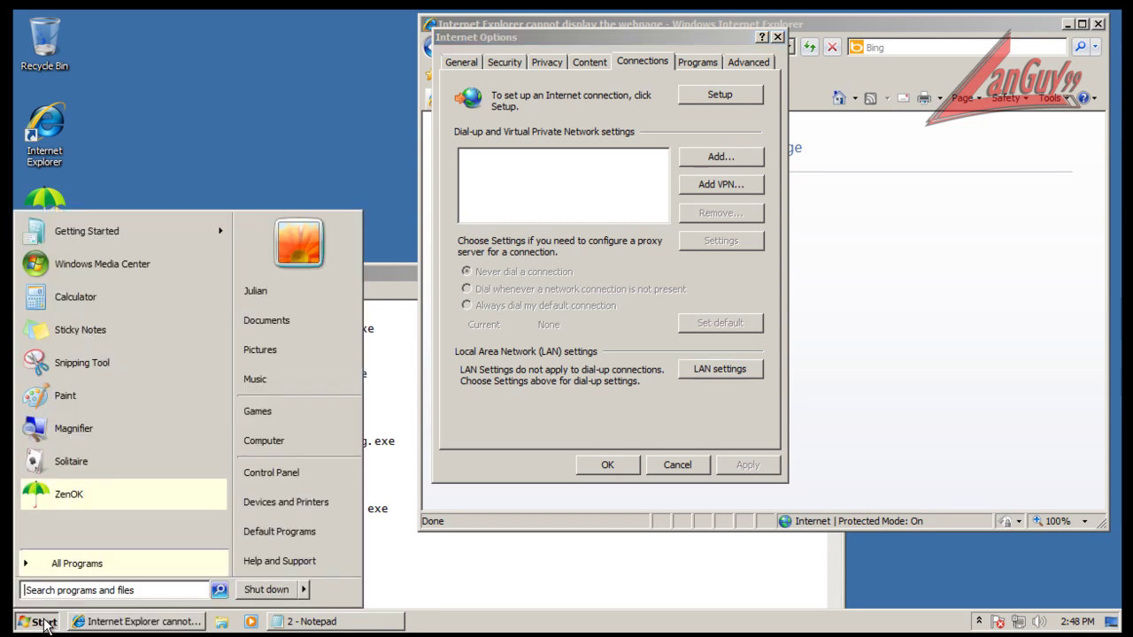
Check Local Area Connection's IPv4 properties show automatic IP and DNS, then cancel out.
left_click(285, 474)
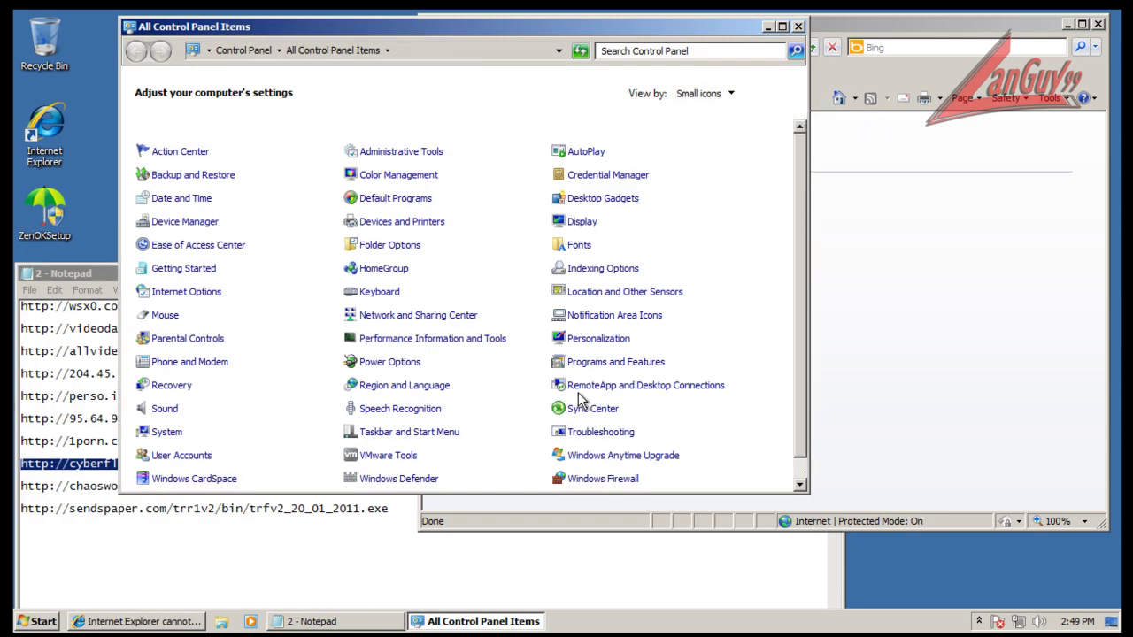
left_click(390, 316)
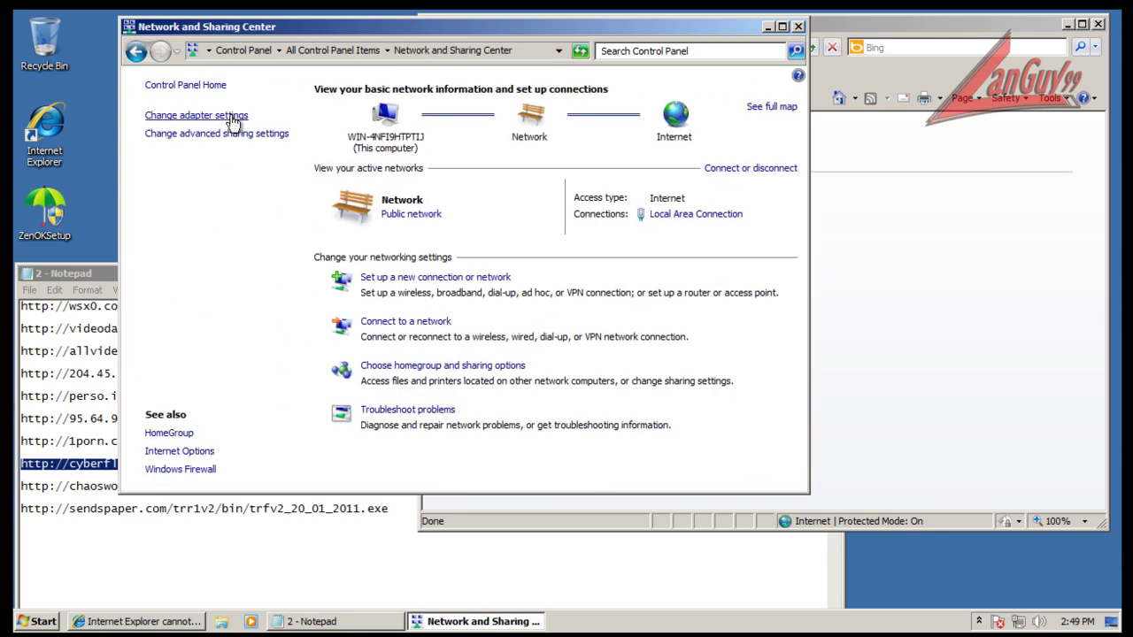
left_click(232, 122)
right_click(233, 126)
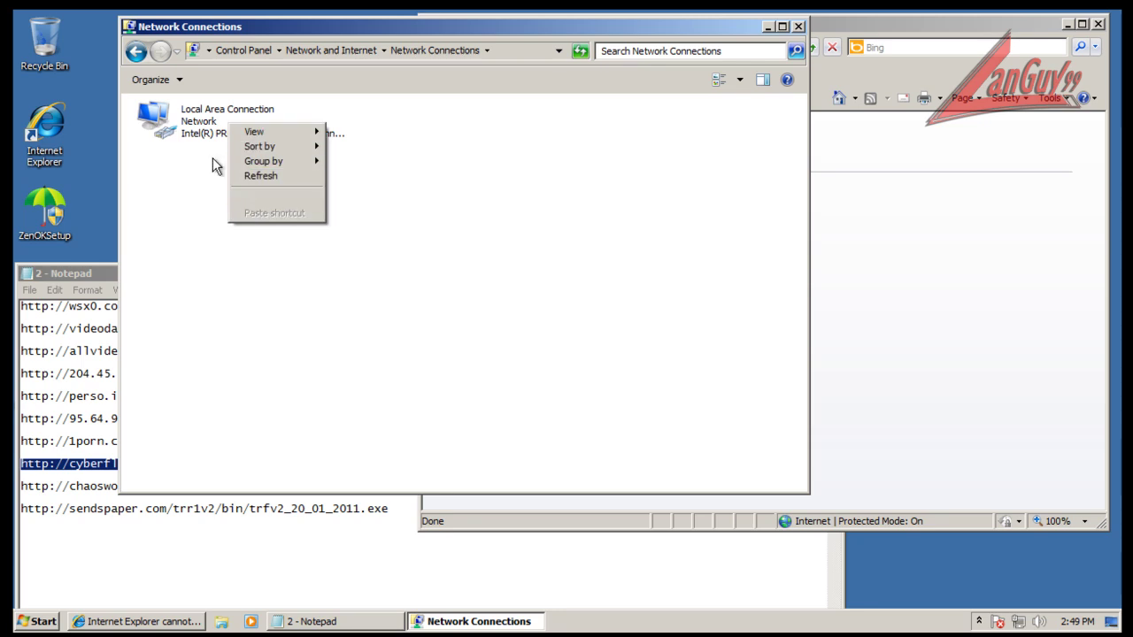
right_click(204, 138)
left_click(248, 272)
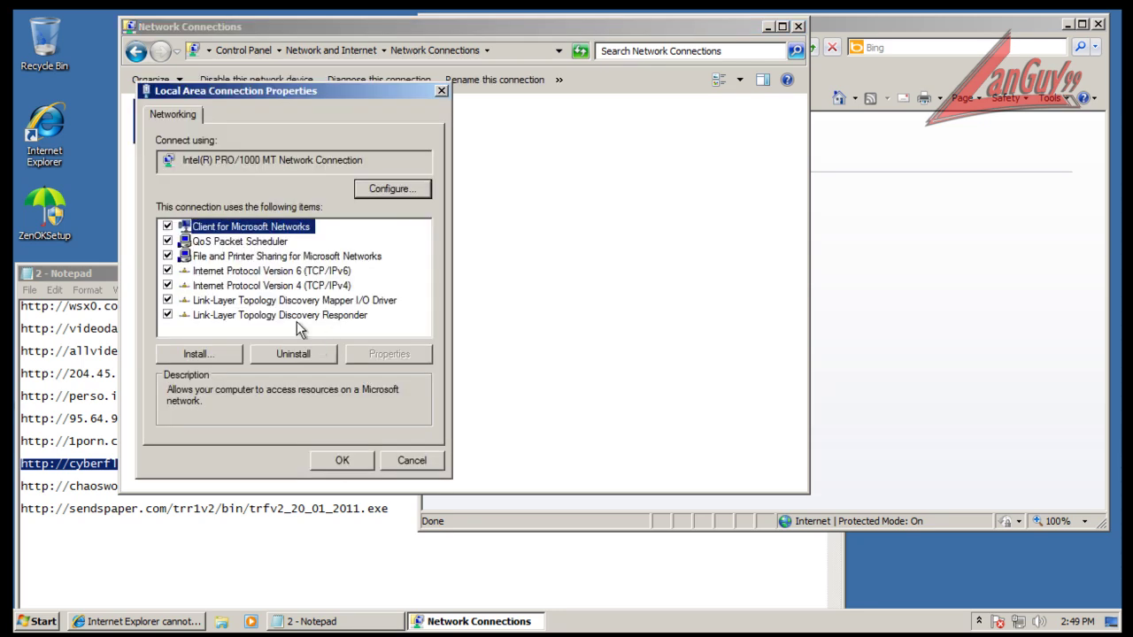
left_click(304, 286)
left_click(377, 356)
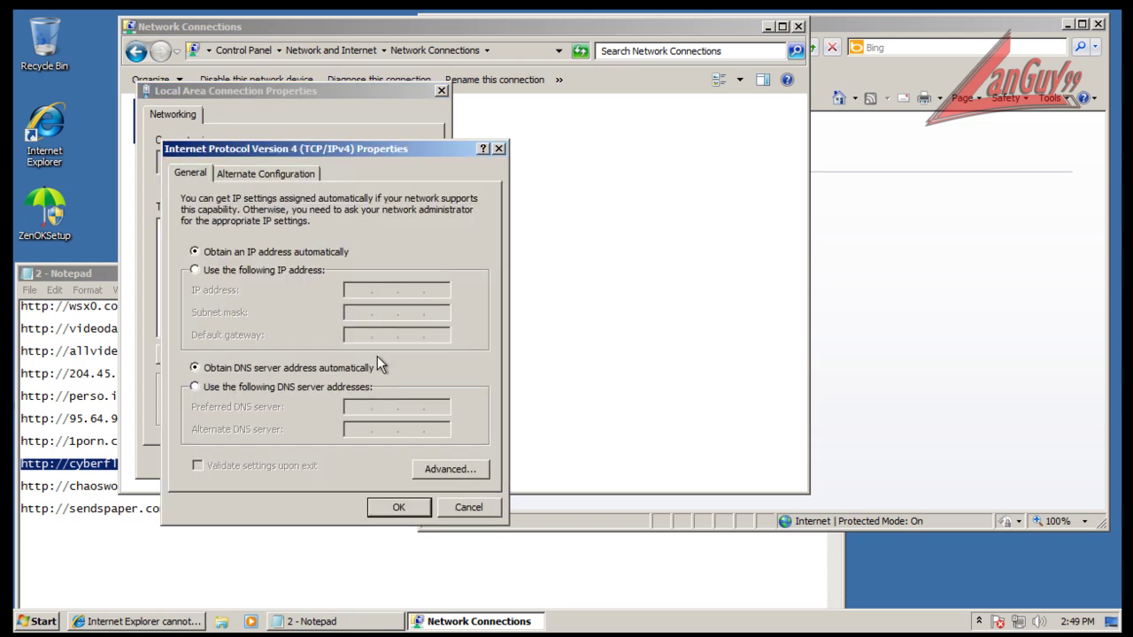
left_click(486, 504)
left_click(416, 459)
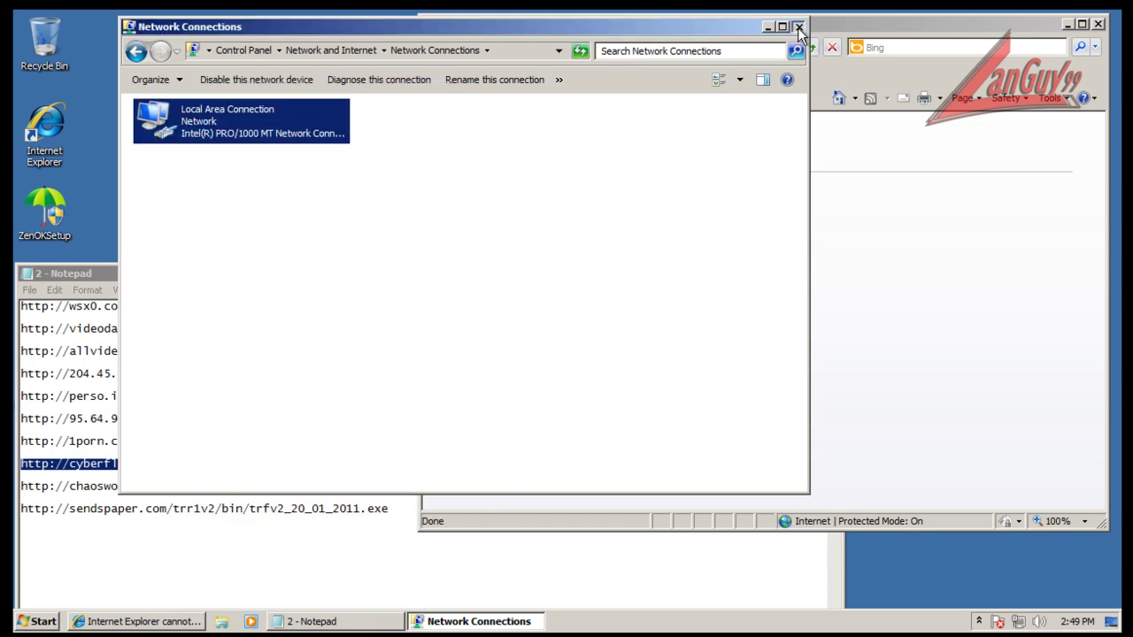
left_click(797, 26)
Close the internet settings unchanged and copy the chaoswow.net nbu.exe link from Notepad.
left_click(677, 465)
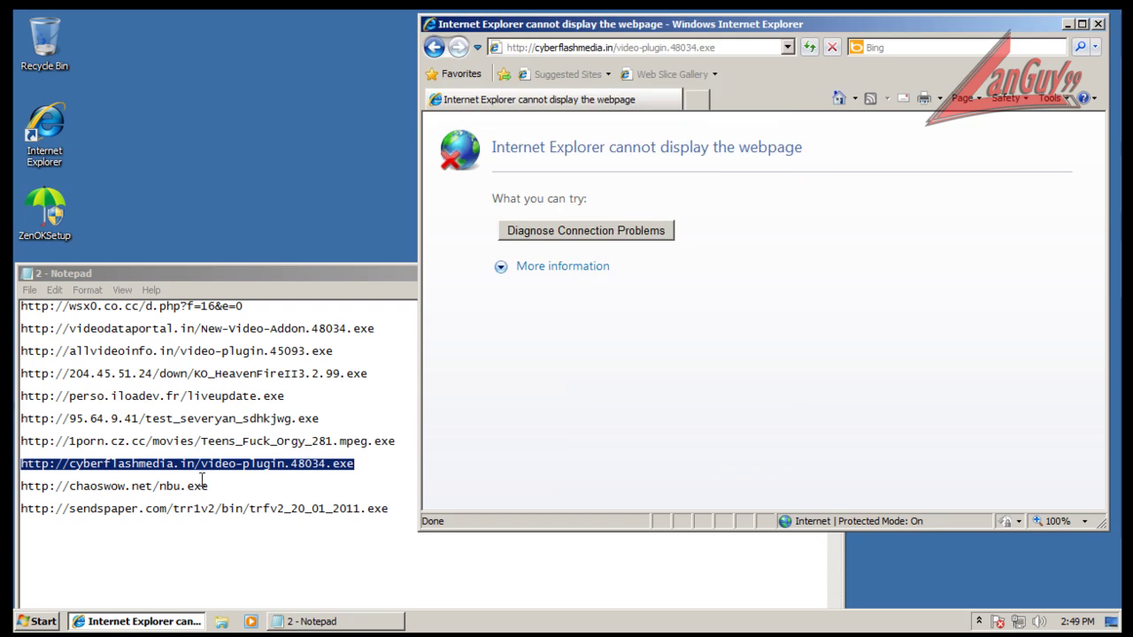
left_click(226, 485)
key("shift+Home")
key("ctrl+c")
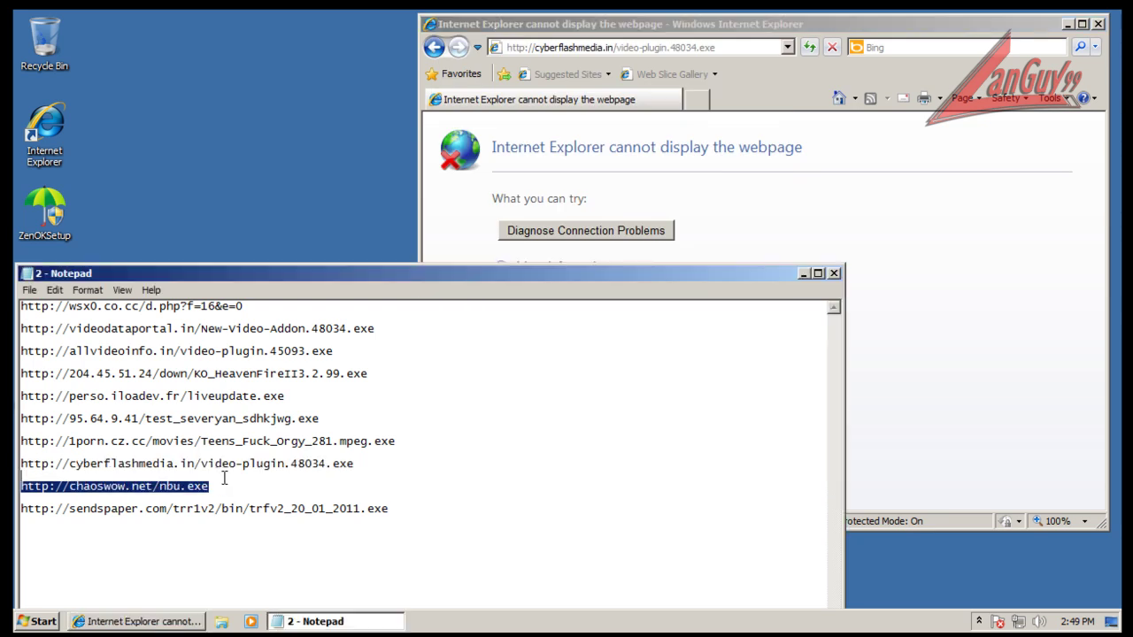
Load the chaoswow.net link in Internet Explorer's address bar and run the nbu.exe download.
left_click(652, 53)
key("ctrl+v")
key("Return")
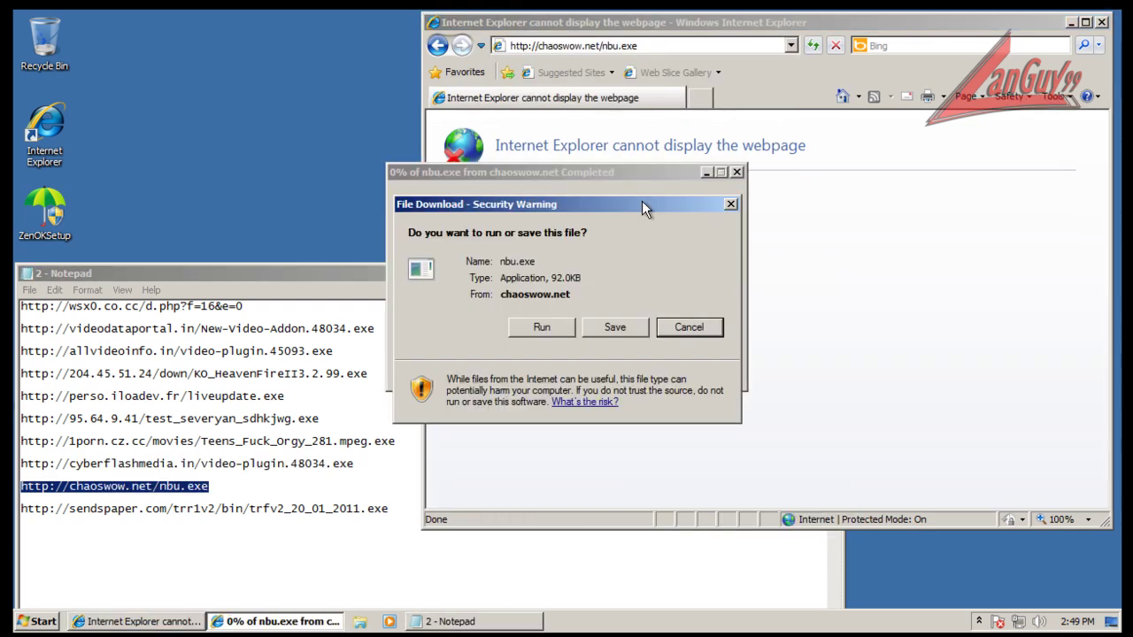
left_click(550, 333)
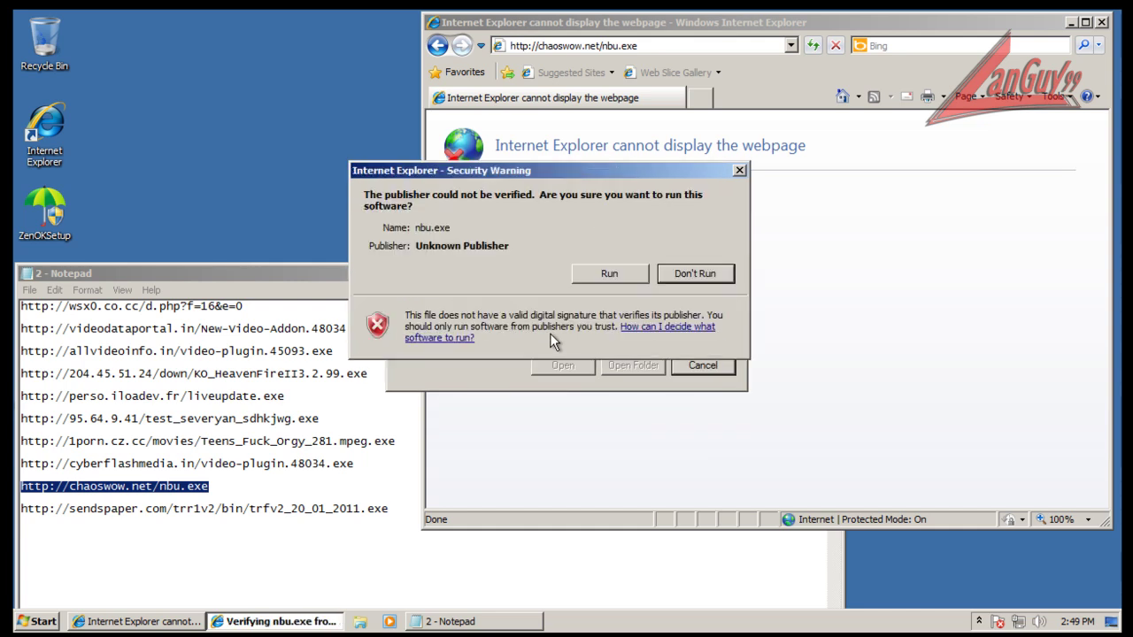
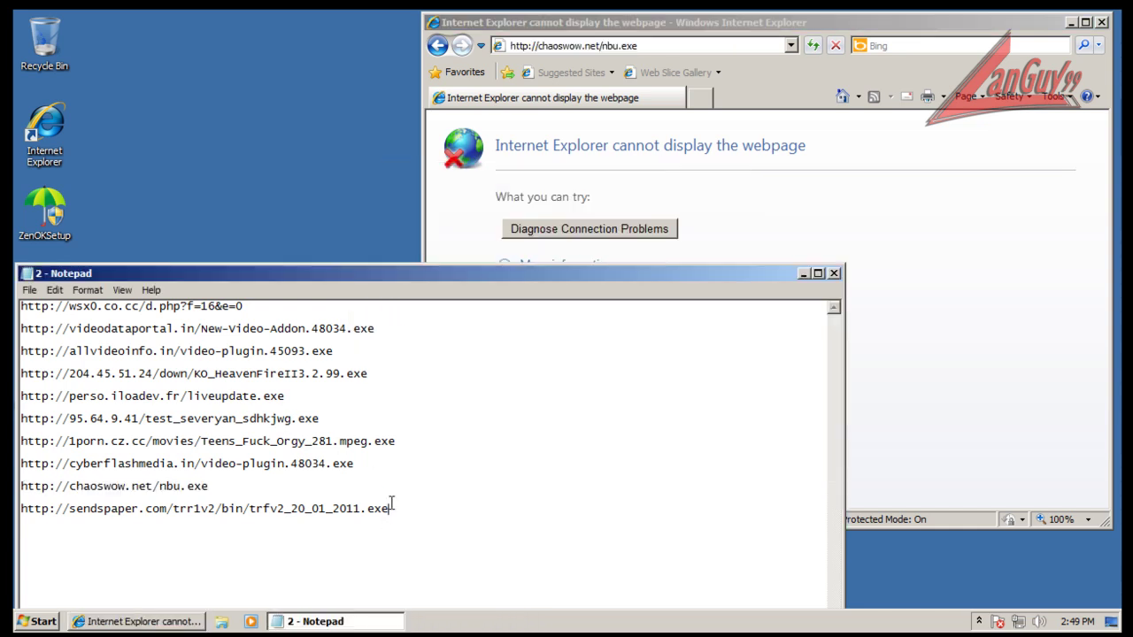
Load the sendspaper.com URL from the Notepad list in Internet Explorer's address bar.
key("shift+Home")
key("ctrl+c")
left_click(685, 45)
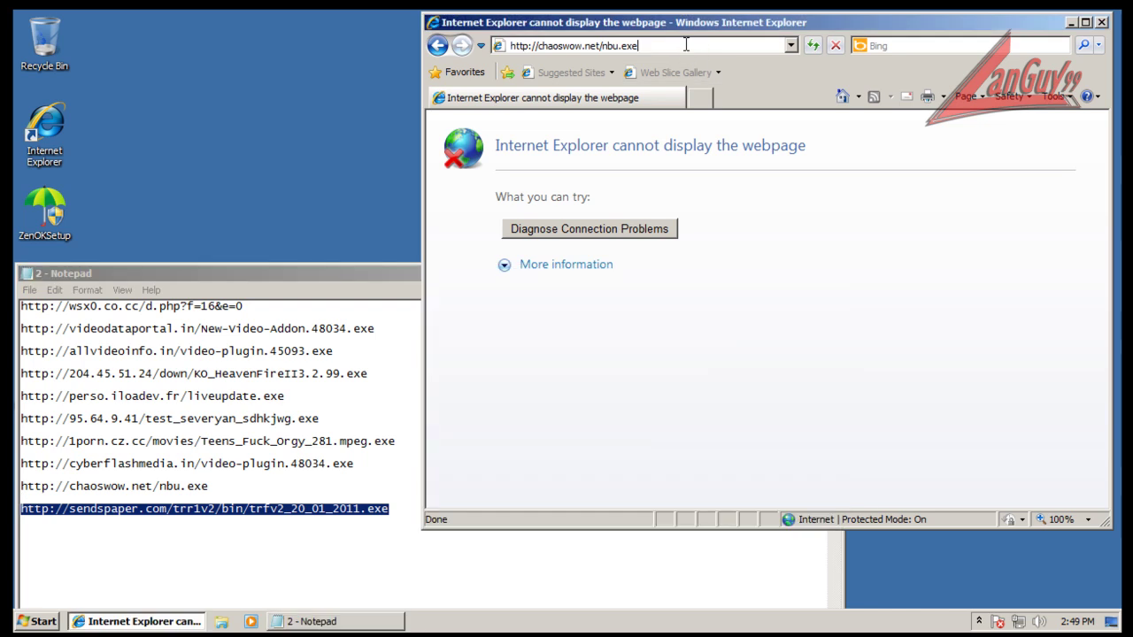
key("ctrl+v")
key("Return")
Choose Run for trfv2_20_01_2011.exe and close the Notepad URL list.
left_click(399, 272)
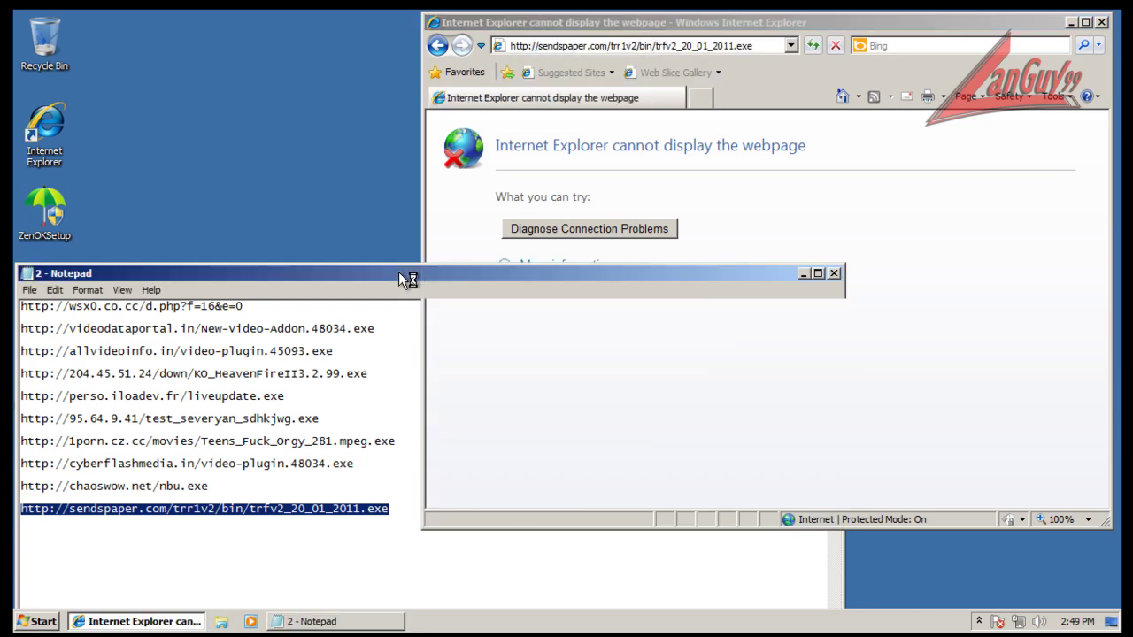
left_click(556, 326)
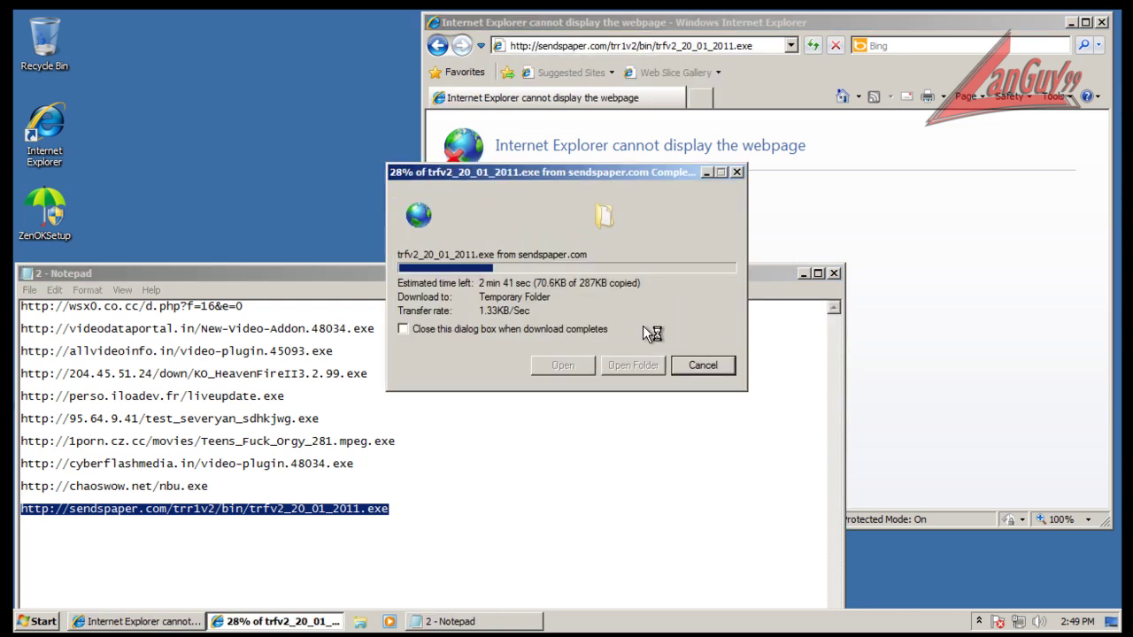
left_click(834, 273)
left_click(976, 620)
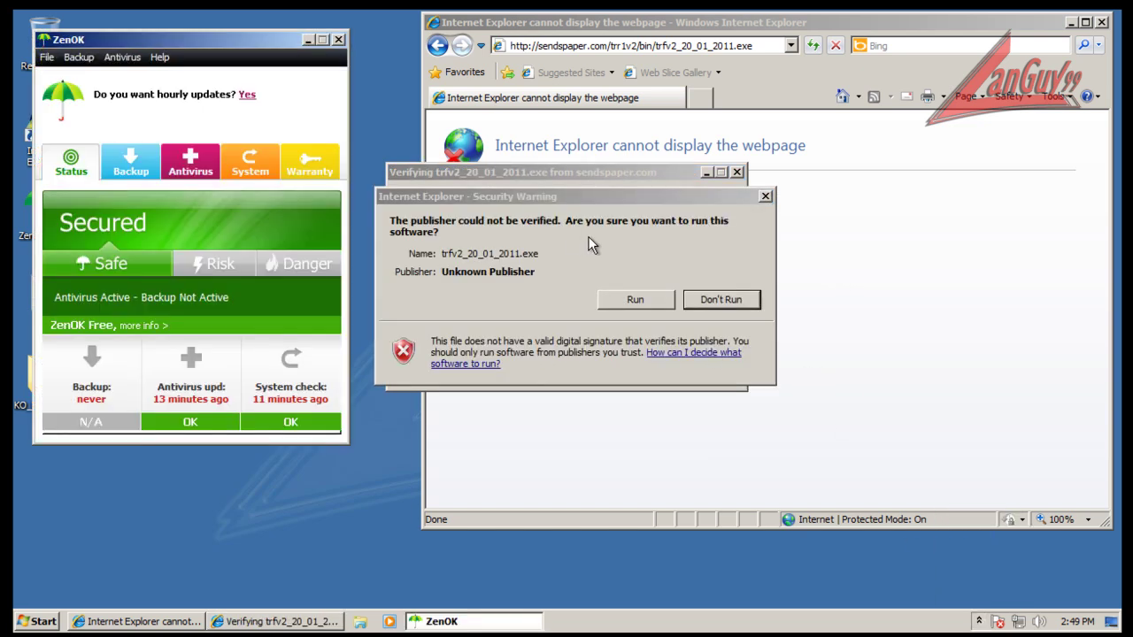
Run the unverified sample and view ZenOK's Antivirus page reporting 1 infected file.
left_click(646, 311)
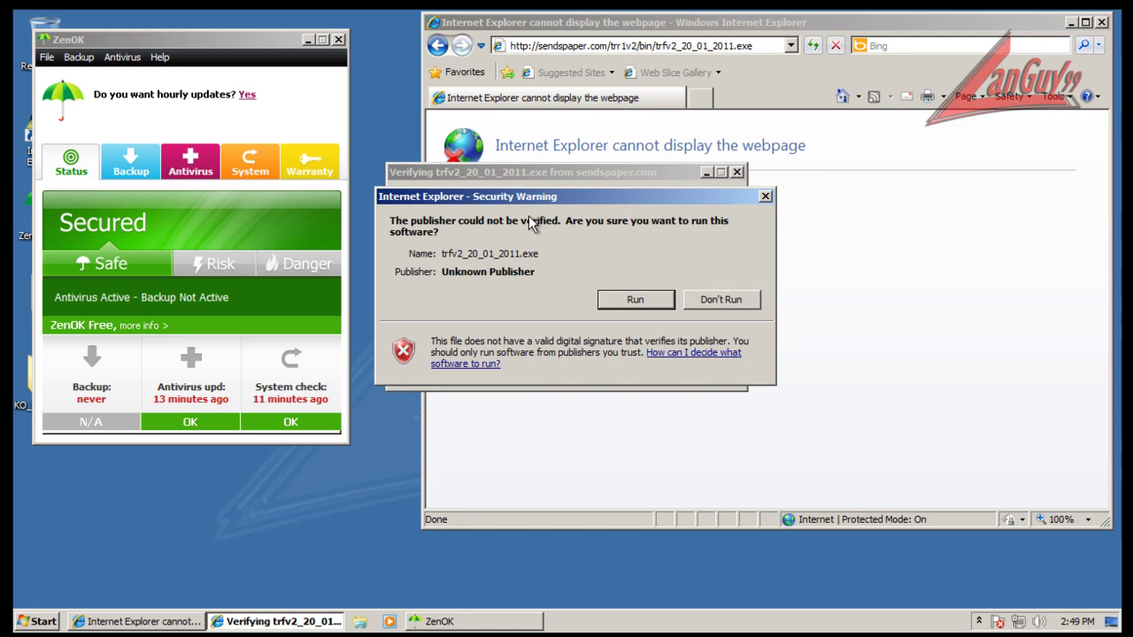
left_click(630, 301)
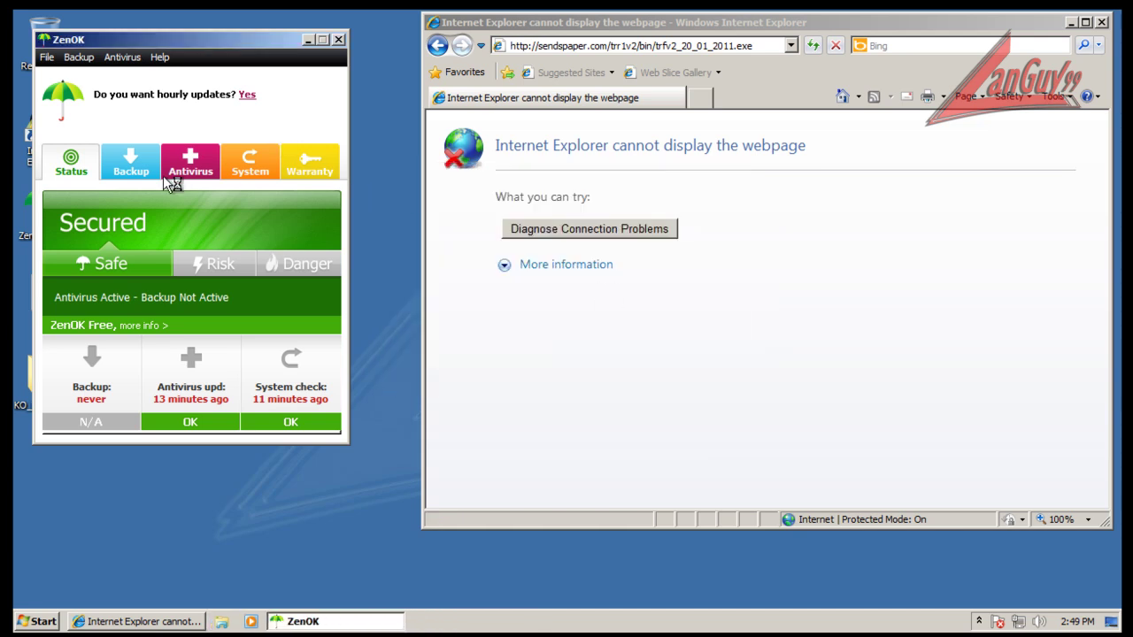
left_click(190, 168)
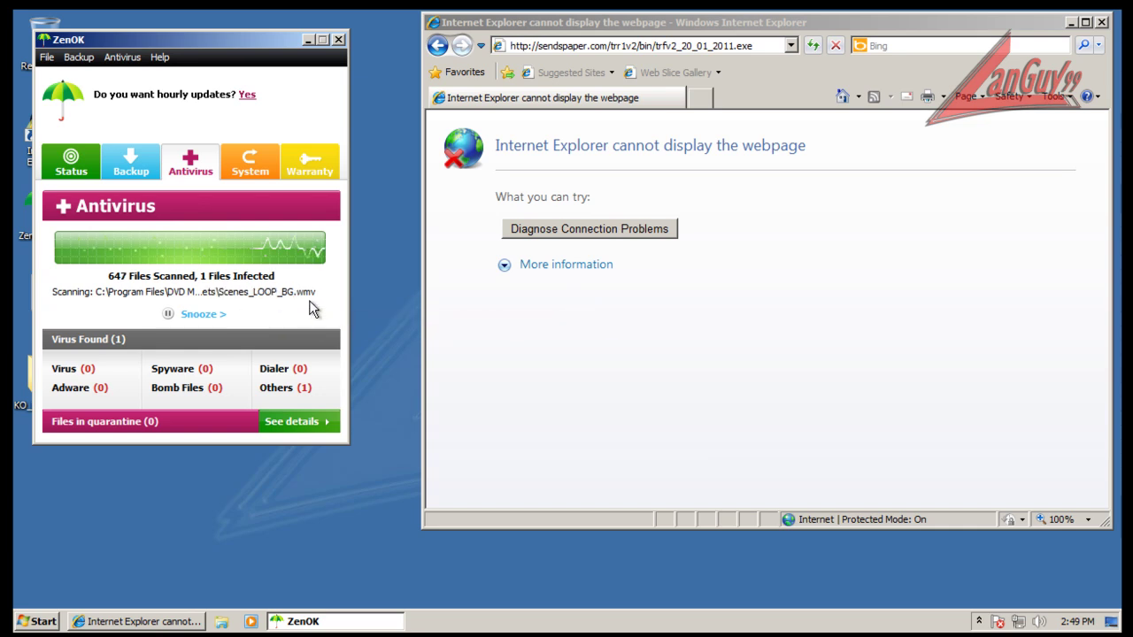
left_click(692, 392)
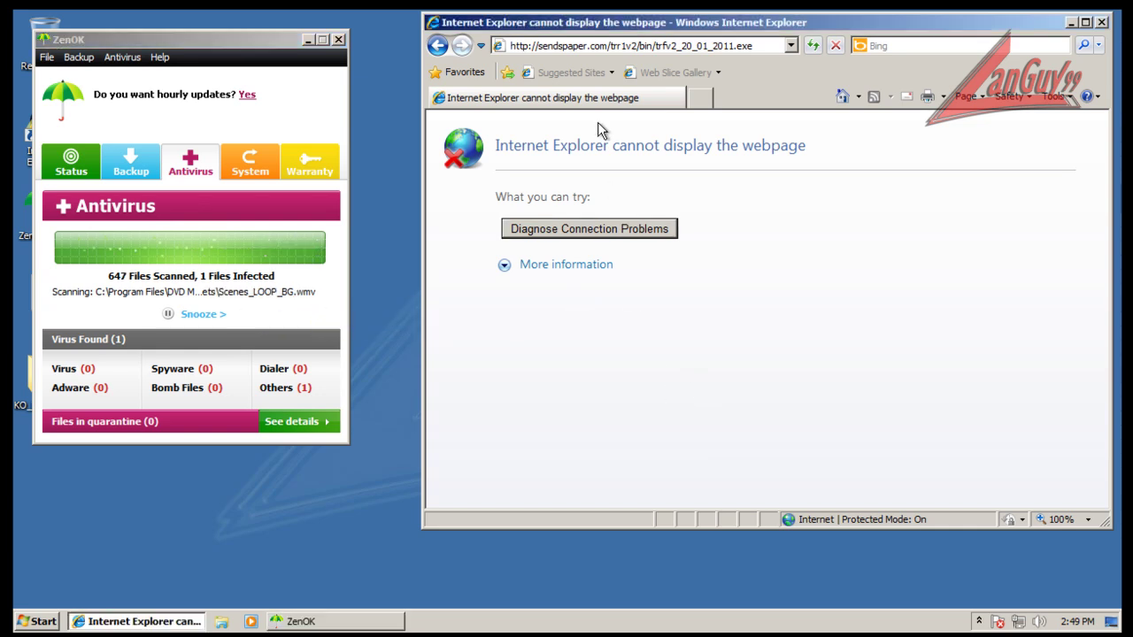
Close the browser and run KillSwitch from Testing tools\x32 with administrator approval.
left_click(1103, 25)
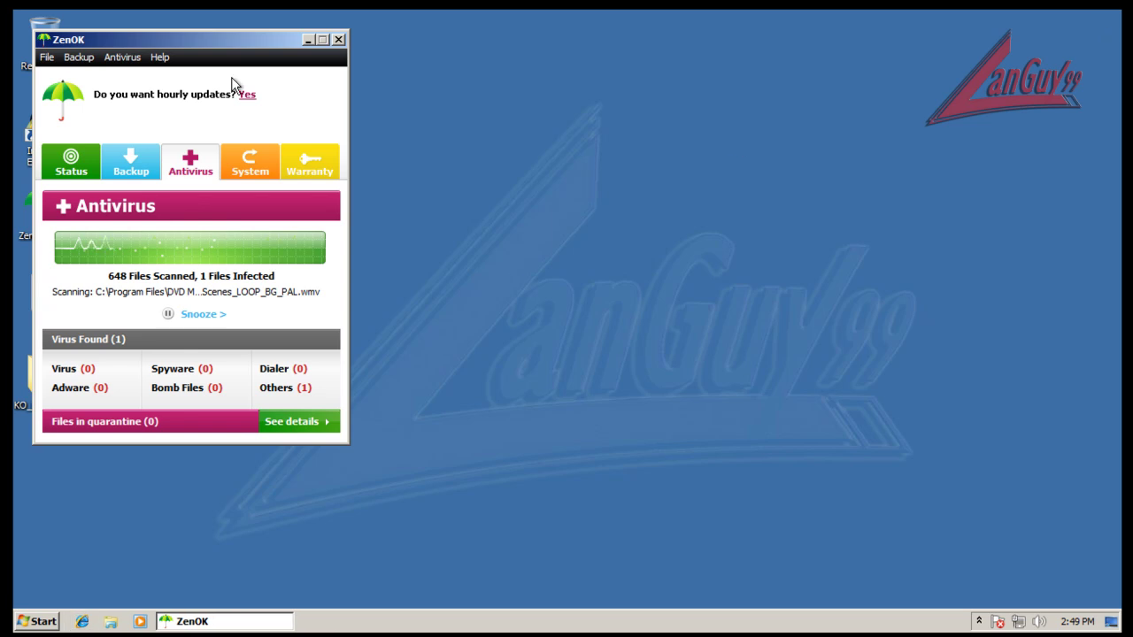
left_click_drag(247, 47, 386, 62)
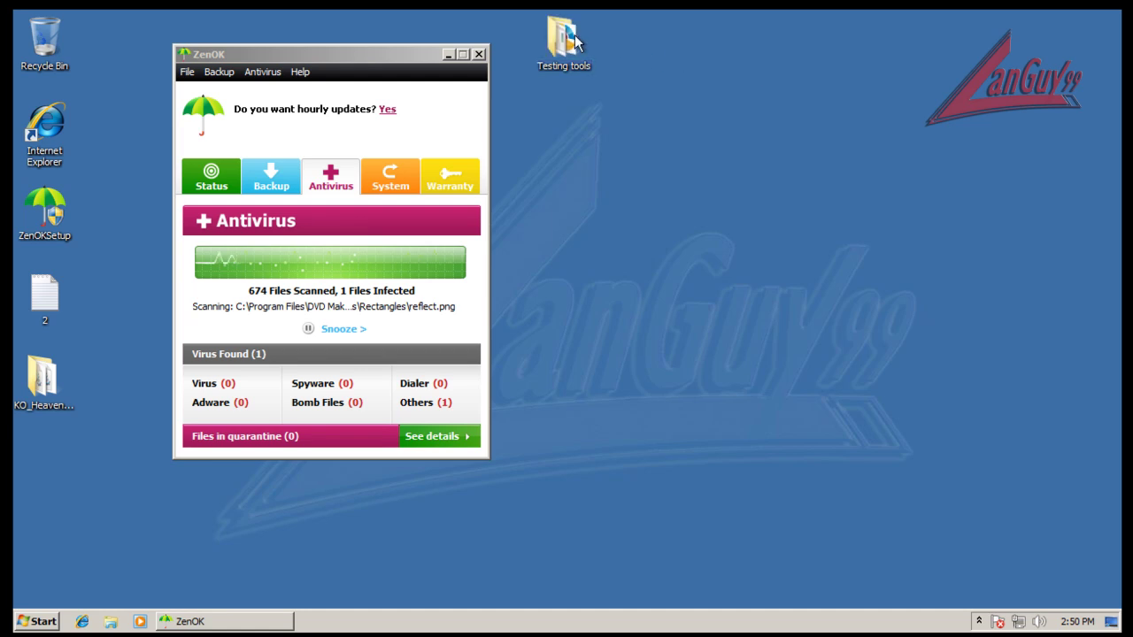
double_click(576, 42)
double_click(410, 191)
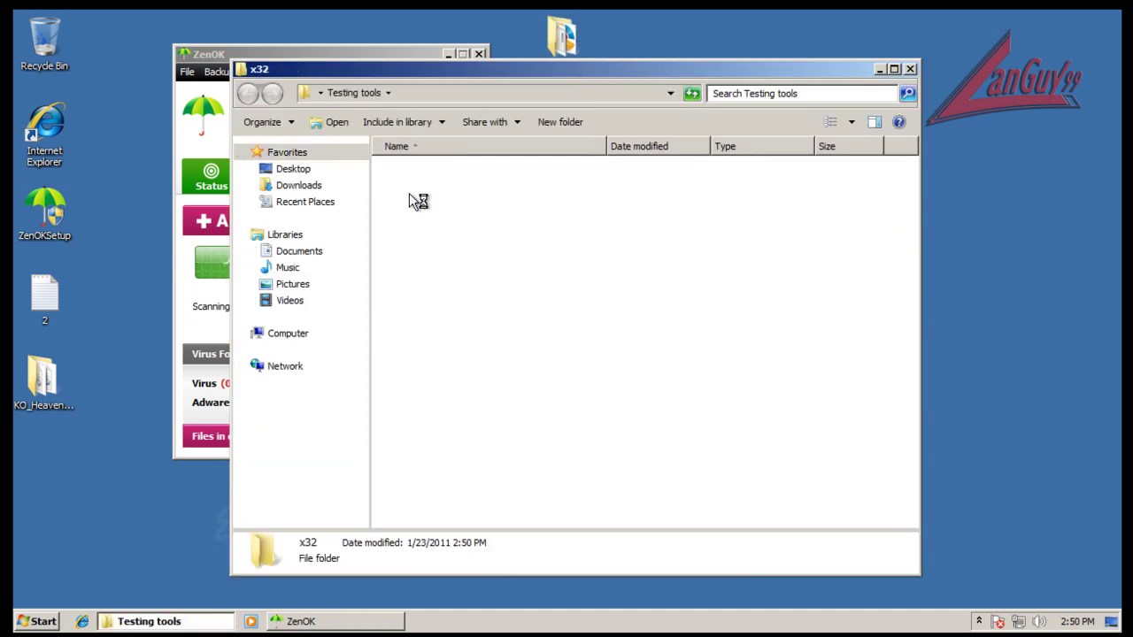
double_click(440, 420)
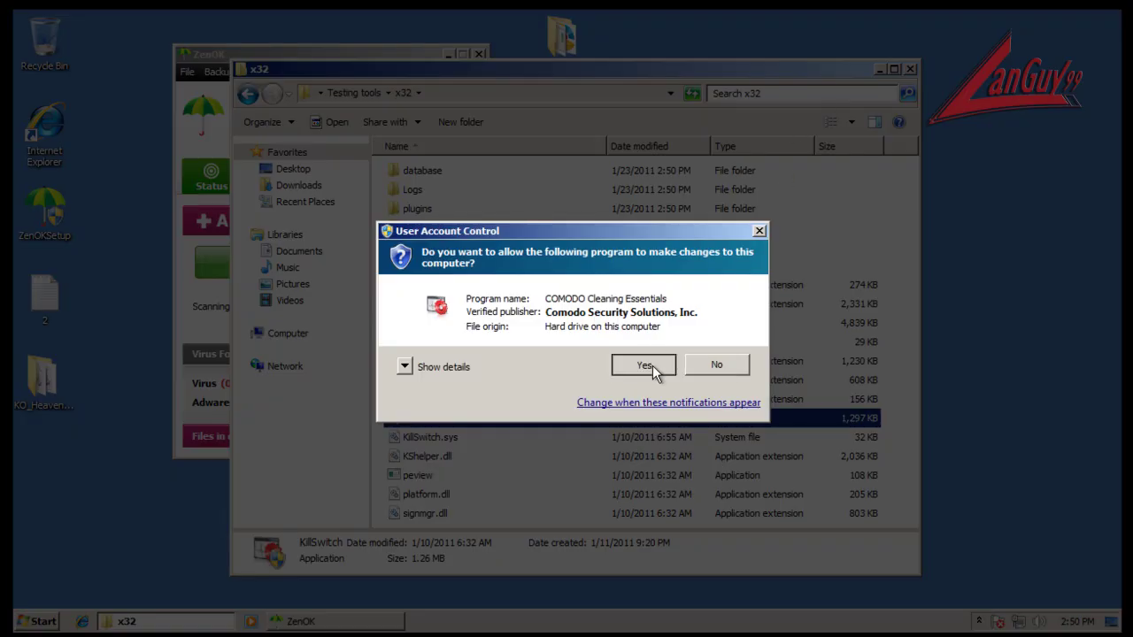
left_click(652, 365)
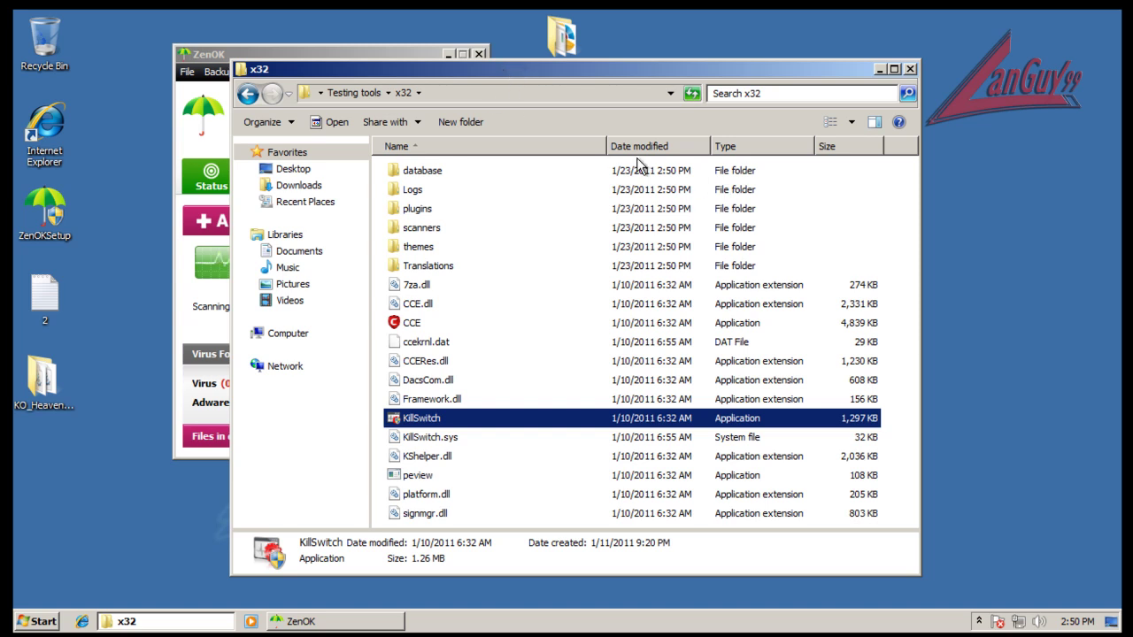
left_click(912, 69)
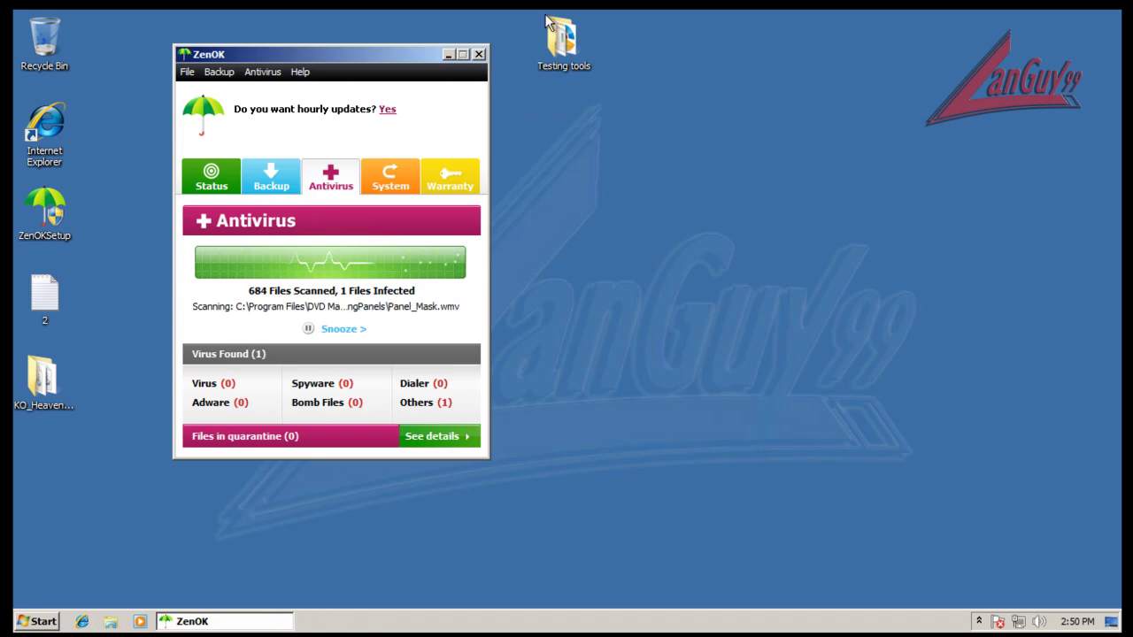
Close ZenOK, set KillSwitch to Hide Safe Objects, then close KillSwitch.
left_click(478, 54)
left_click_drag(570, 59, 958, 310)
left_click(129, 124)
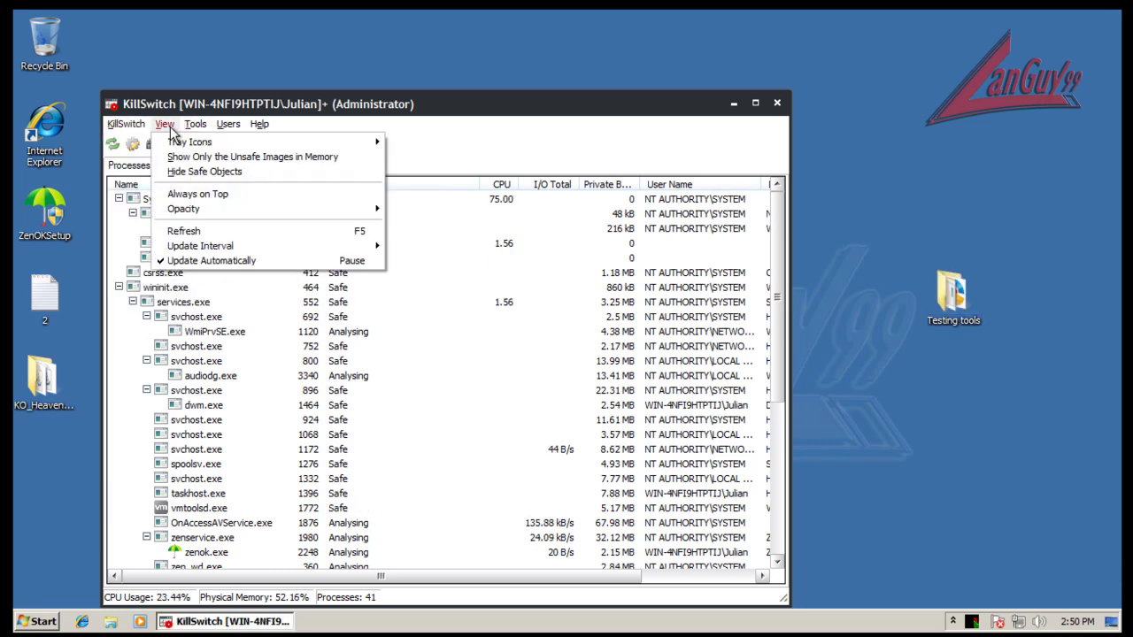
left_click(199, 177)
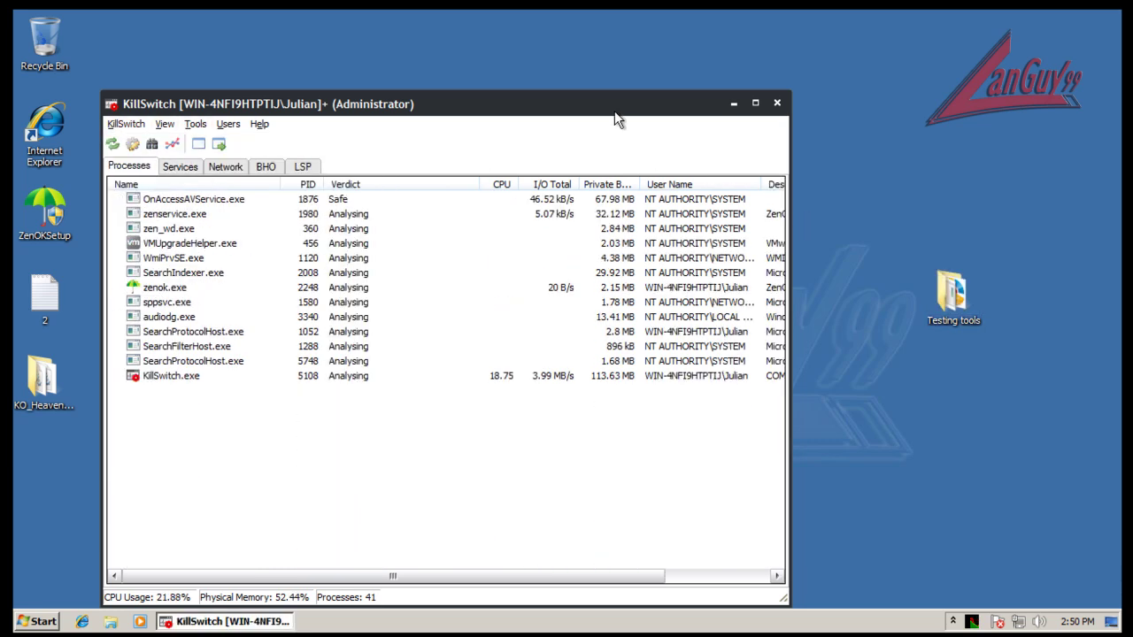
left_click_drag(584, 113, 608, 77)
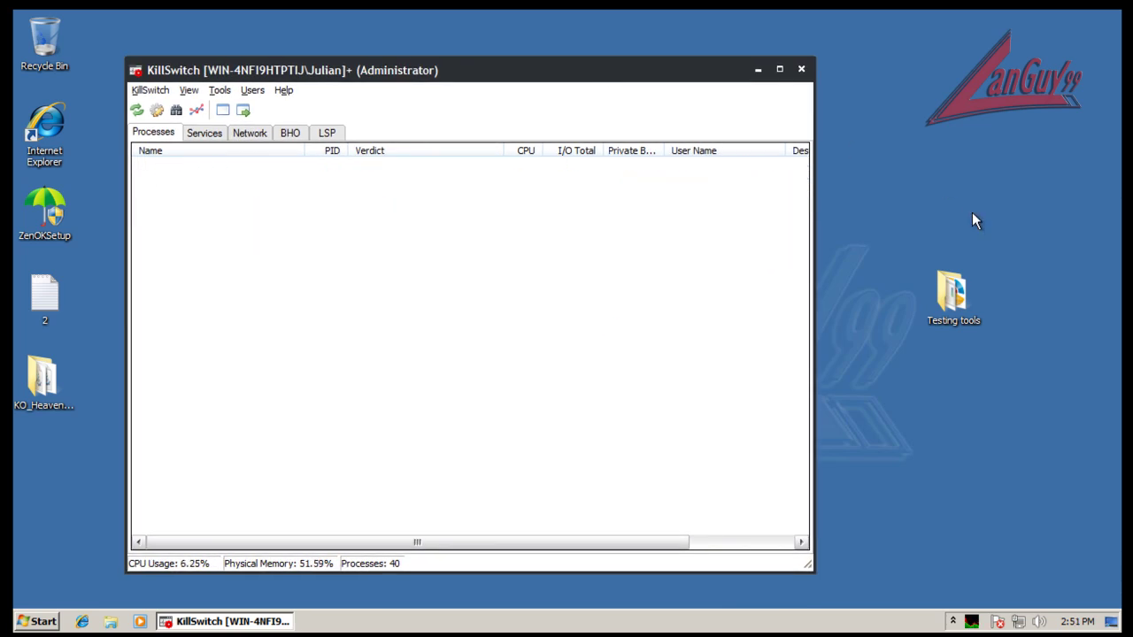
left_click(800, 70)
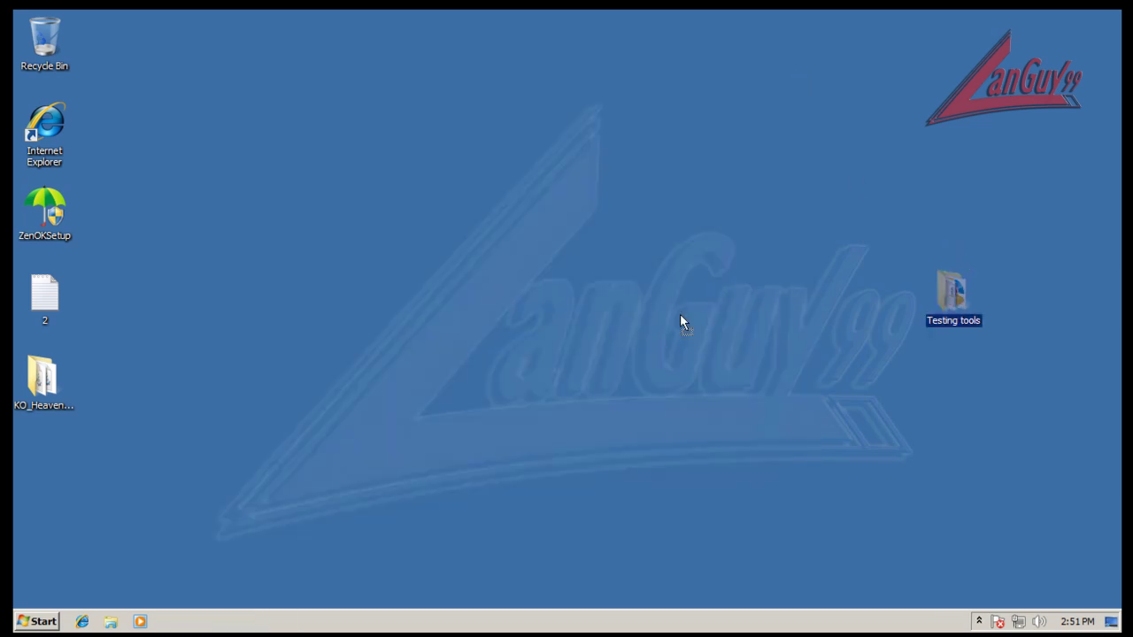
Return Testing tools to the left icon column and reopen ZenOK from the tray.
left_click(147, 440)
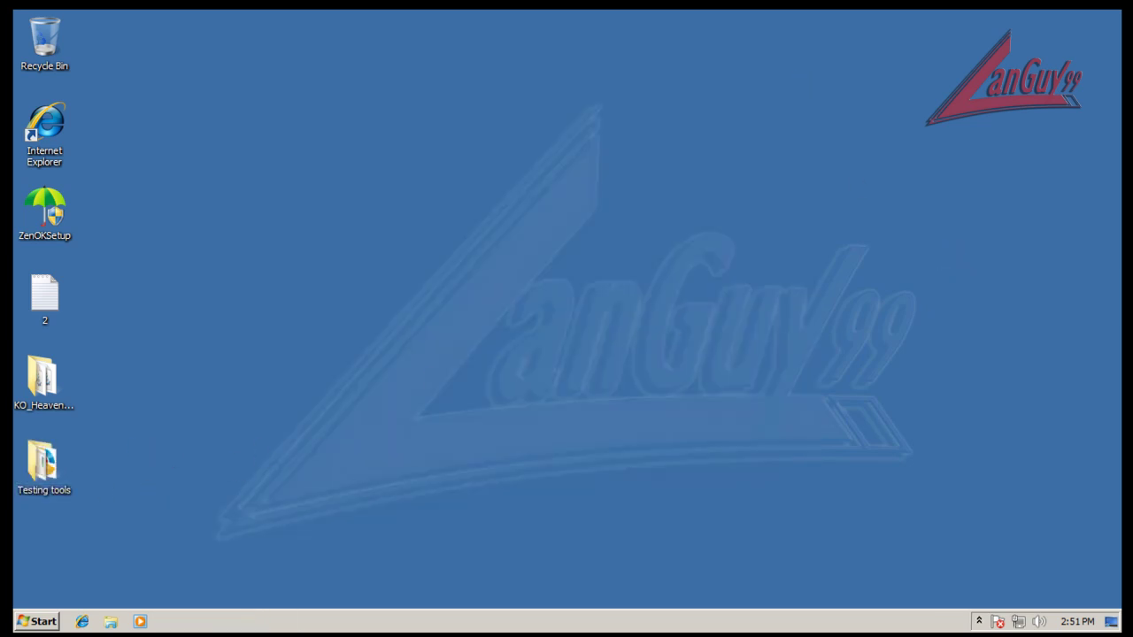
left_click(980, 622)
left_click(963, 554)
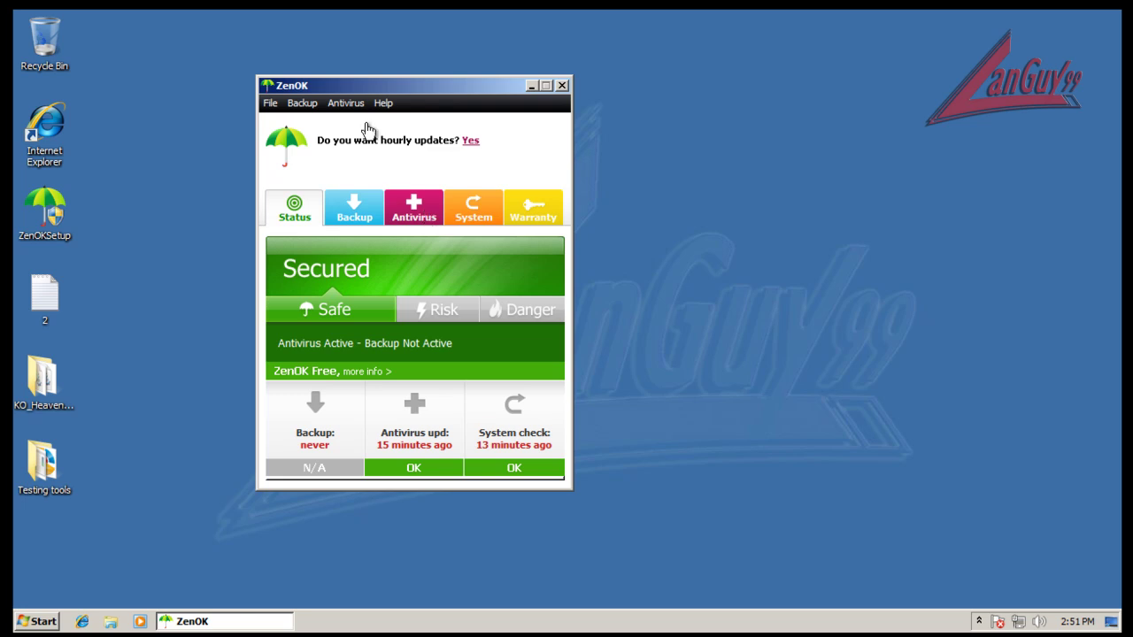
Start an Antivirus full scan, which finds 38 infected among 71755 items.
left_click(345, 103)
left_click(381, 124)
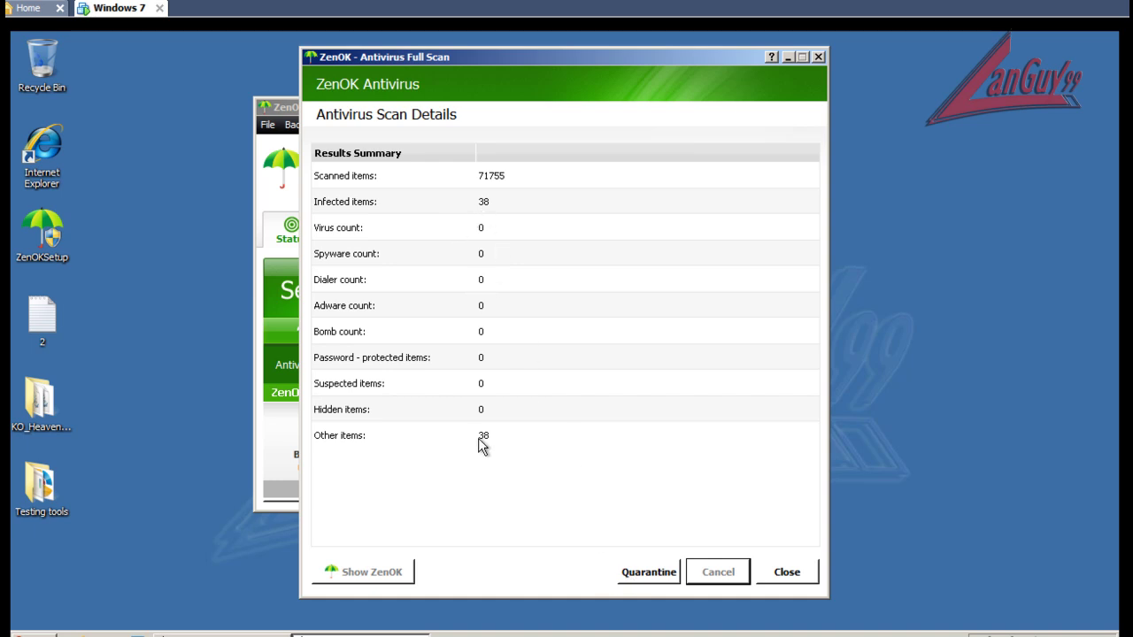
Try quarantining the 38 detections twice, then close the full scan results.
left_click(655, 572)
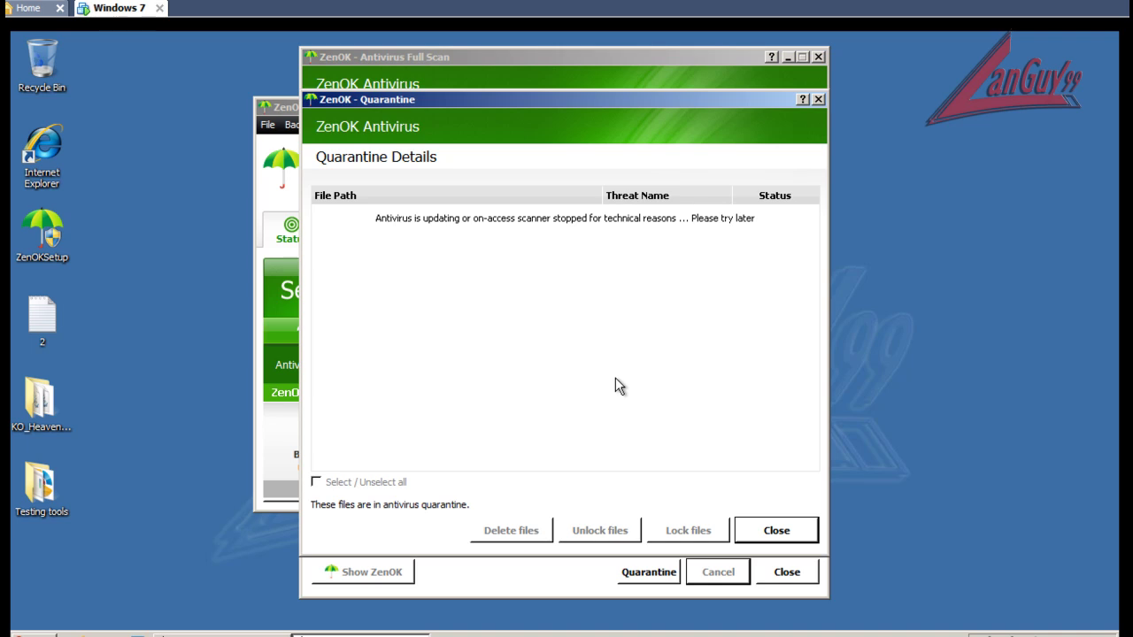
left_click(761, 529)
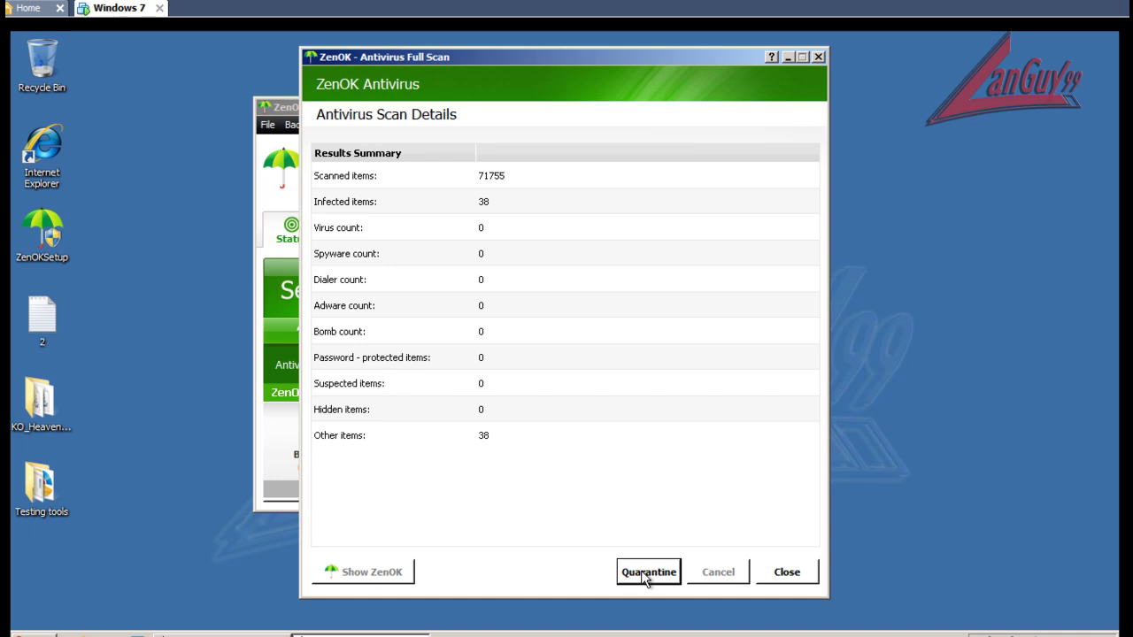
left_click(647, 573)
left_click(783, 524)
left_click(783, 572)
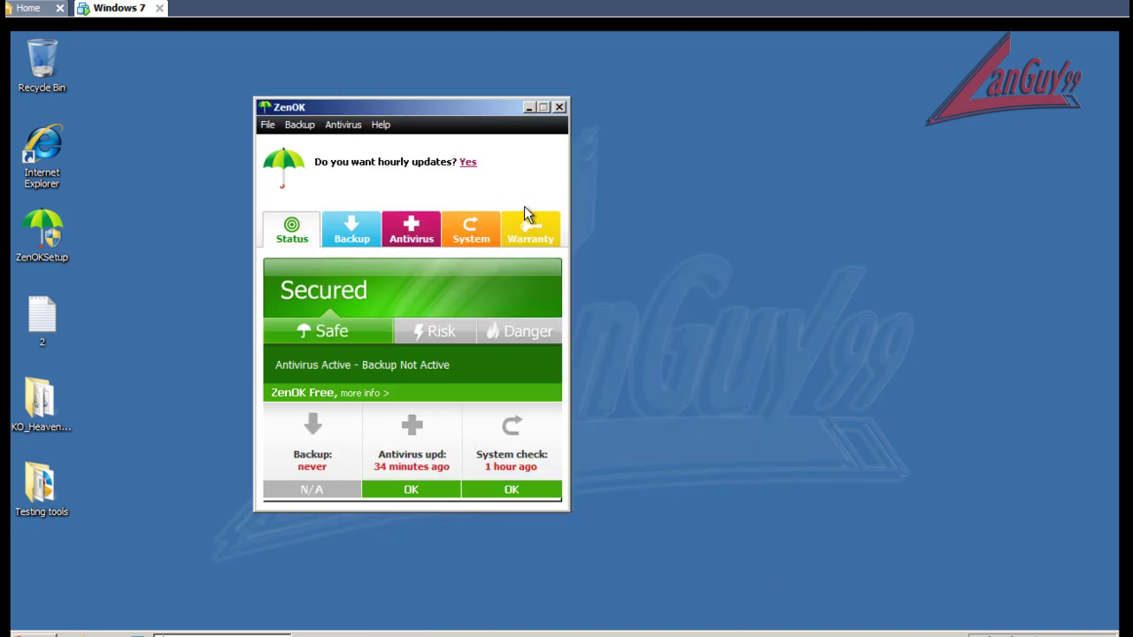
Review the 38 detections under Others on the Antivirus tab, then close ZenOK.
left_click(412, 233)
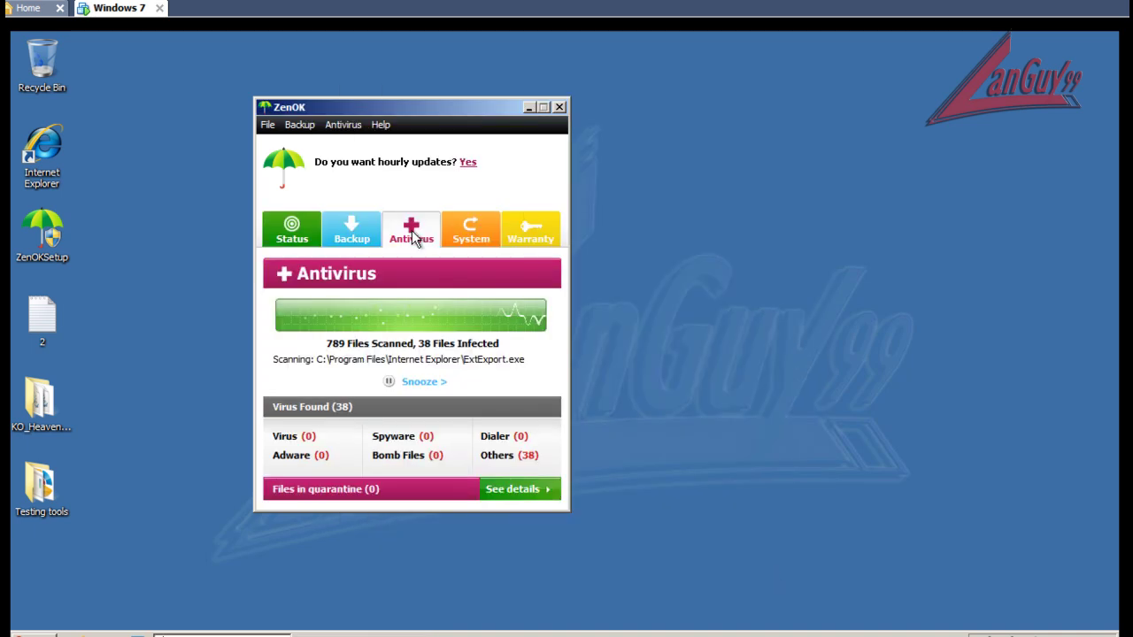
left_click(531, 466)
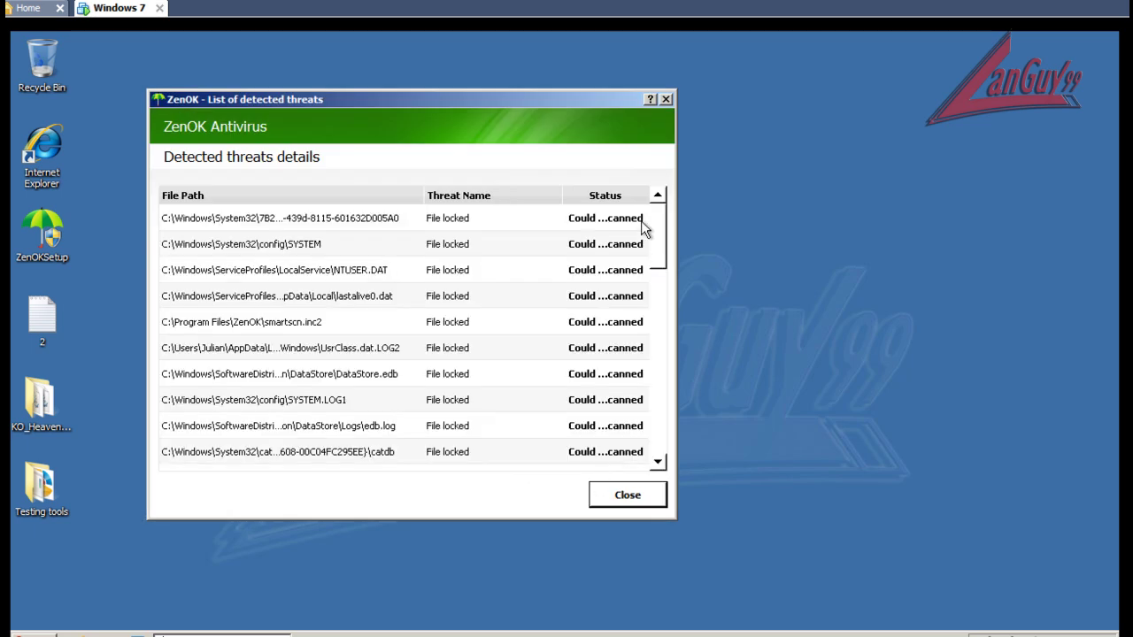
left_click_drag(658, 233, 667, 154)
left_click(666, 101)
left_click(563, 111)
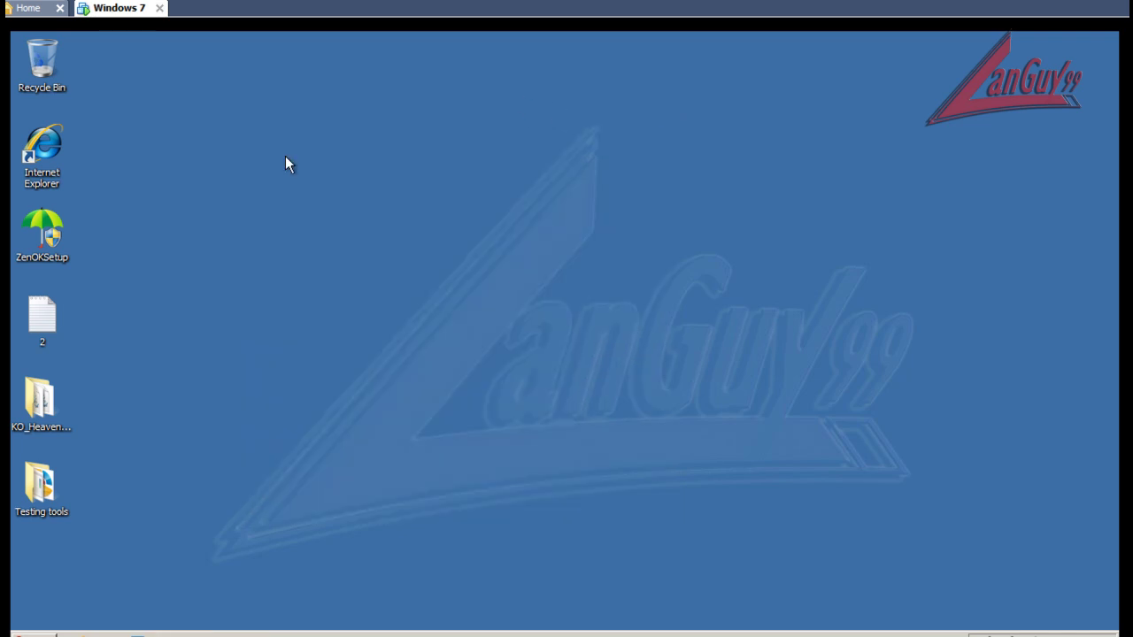
Launch COMODO Cleaning Essentials from Testing tools\x32 with administrator approval.
double_click(41, 485)
double_click(400, 213)
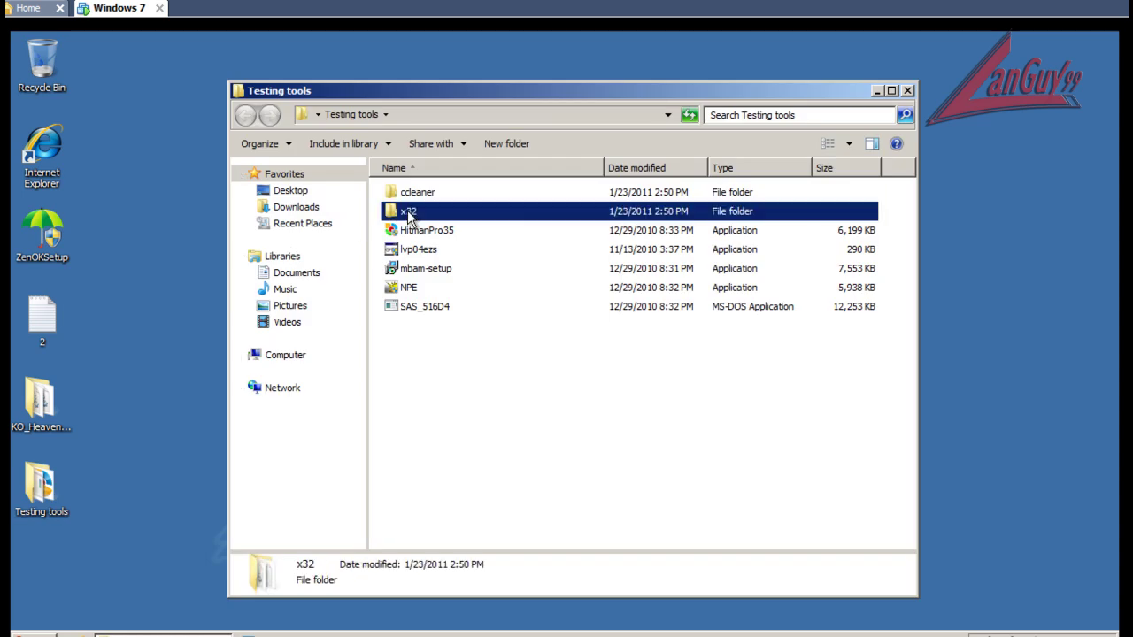
double_click(412, 347)
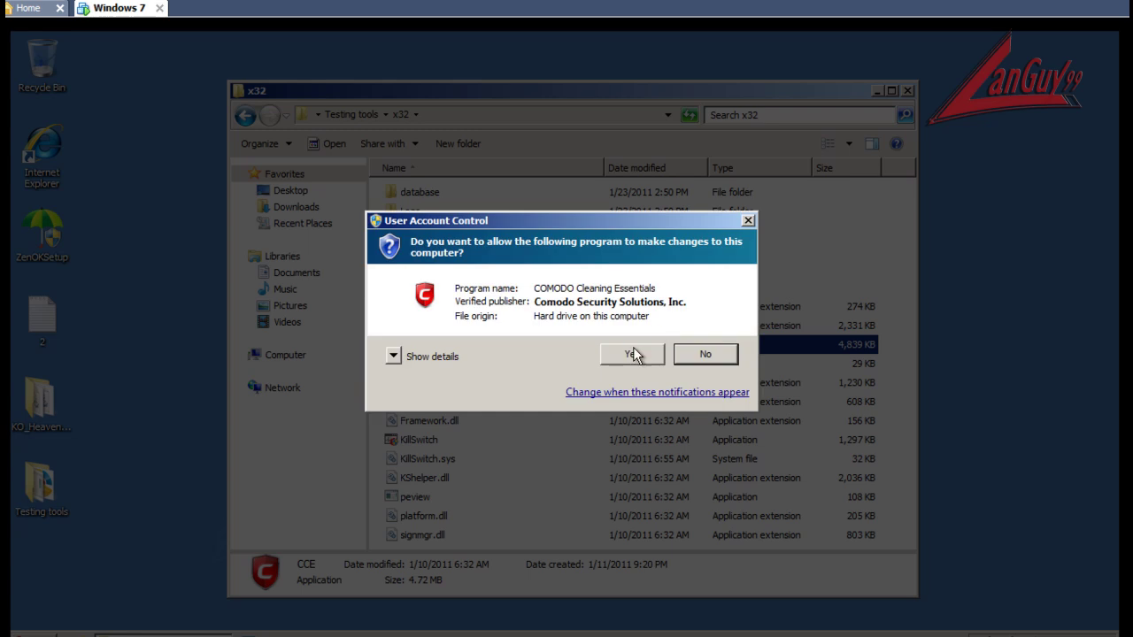
left_click(631, 351)
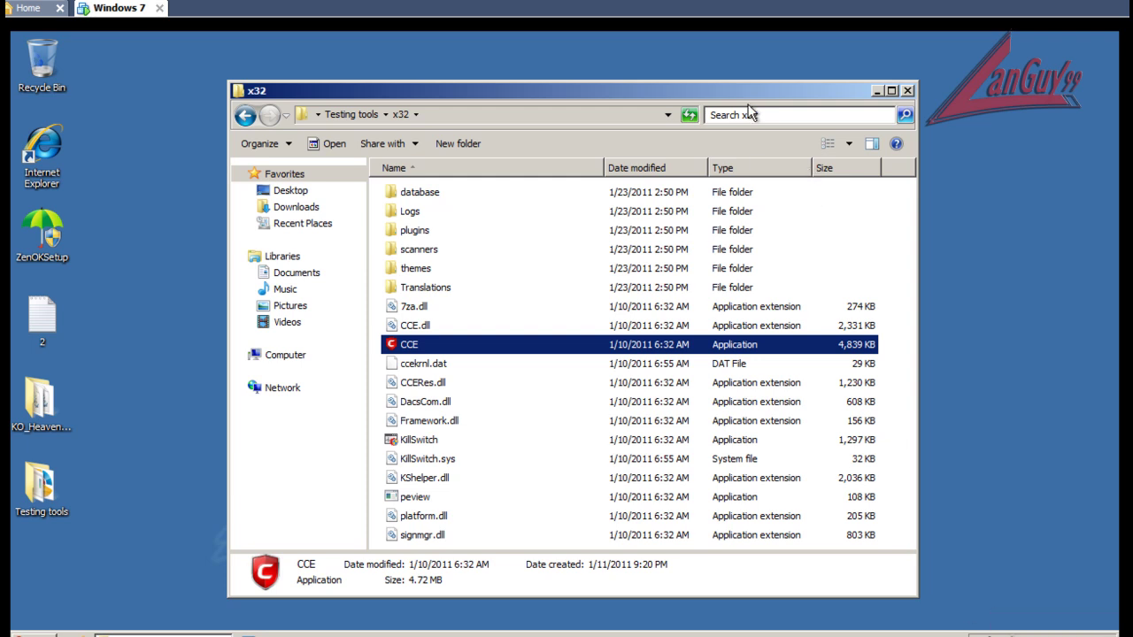
left_click_drag(750, 86, 761, 68)
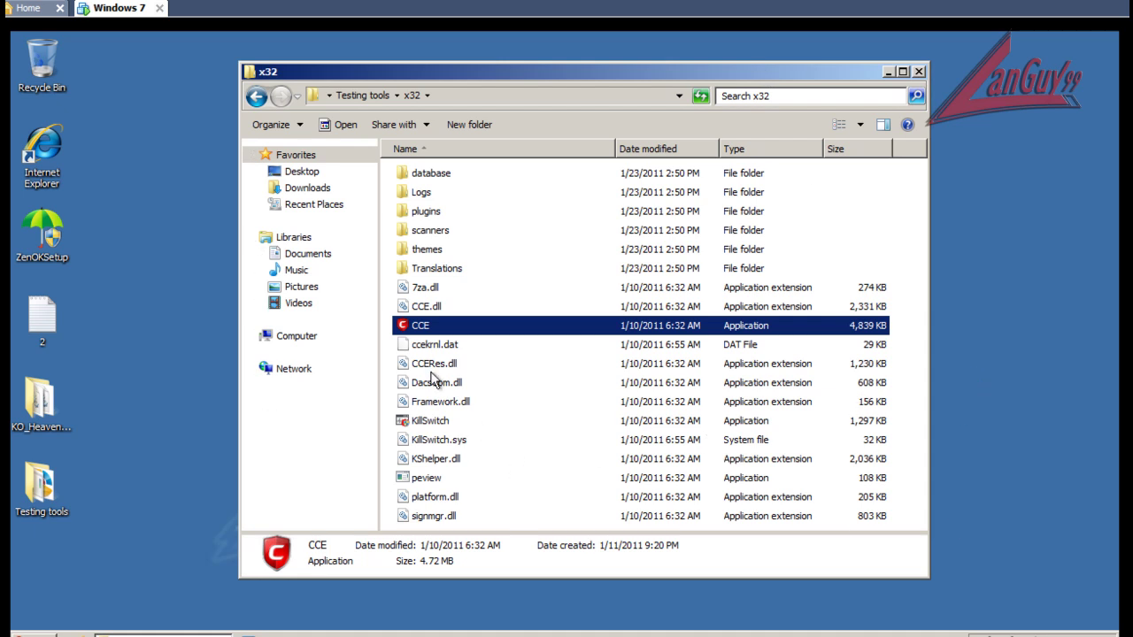
mouse_move(445, 369)
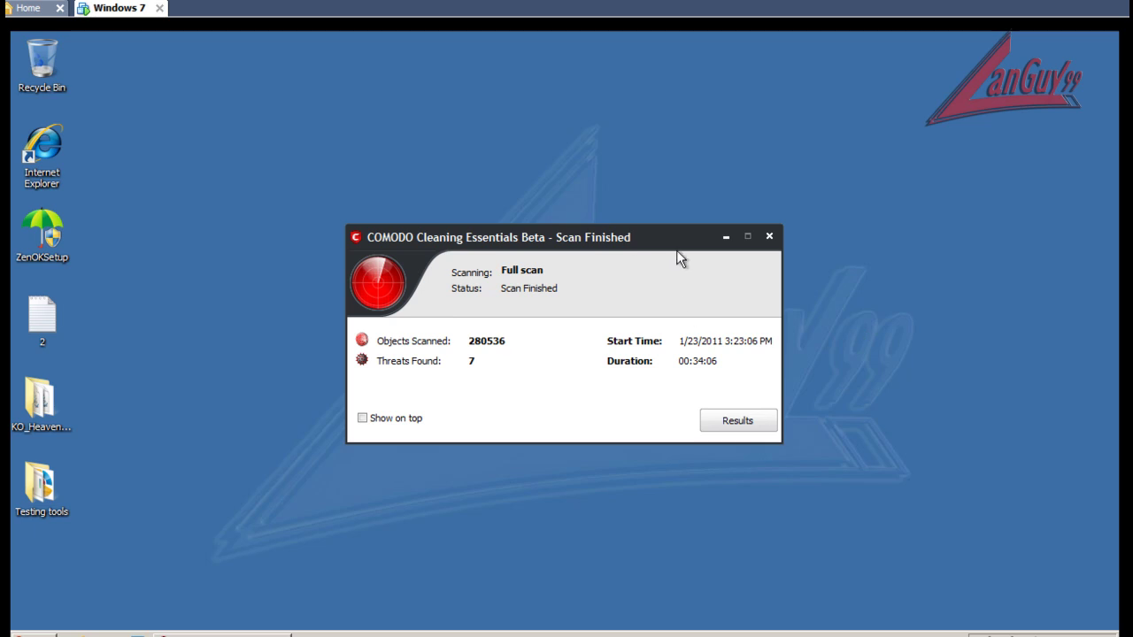
Review the seven threats, including ToLoadAdapter.dll and portwexexe.exe, then clean them and restart.
left_click(719, 421)
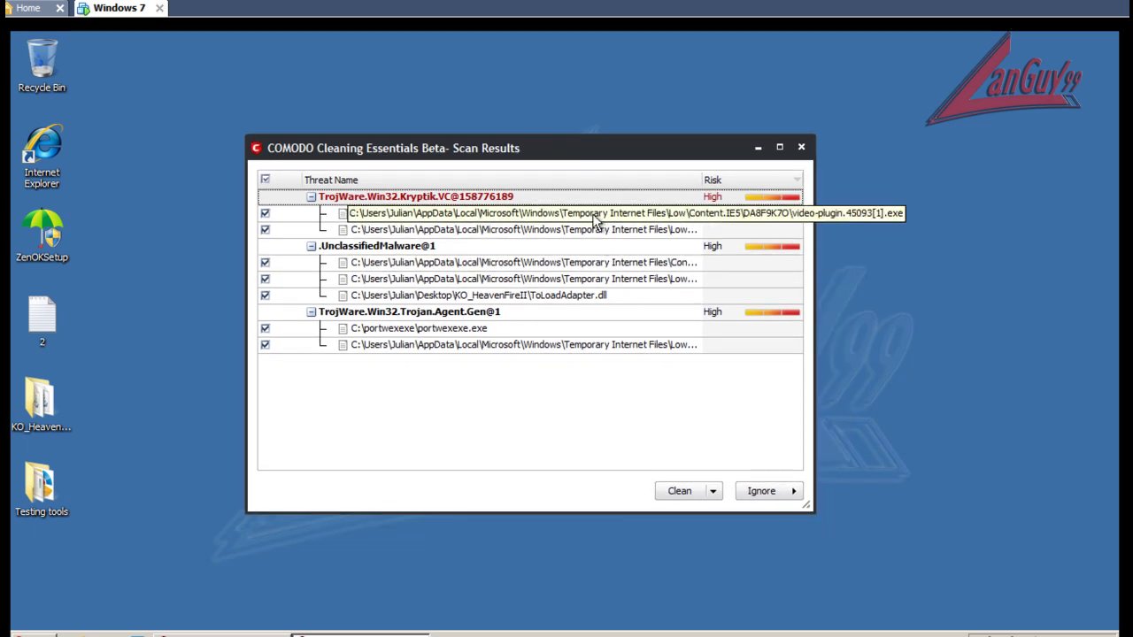
left_click(580, 295)
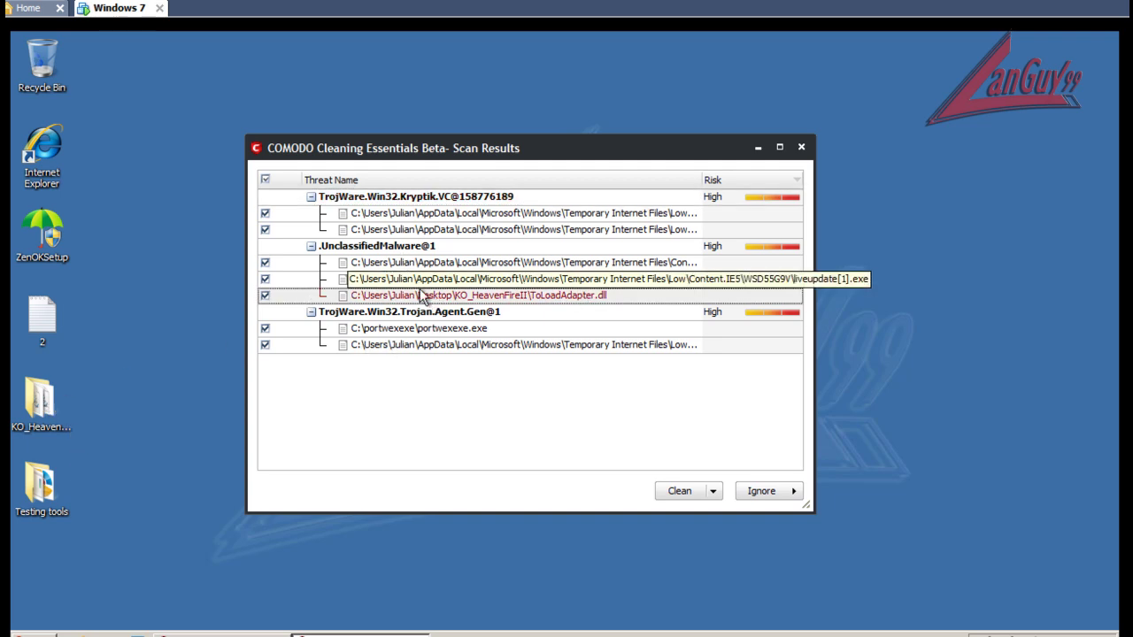
left_click(465, 331)
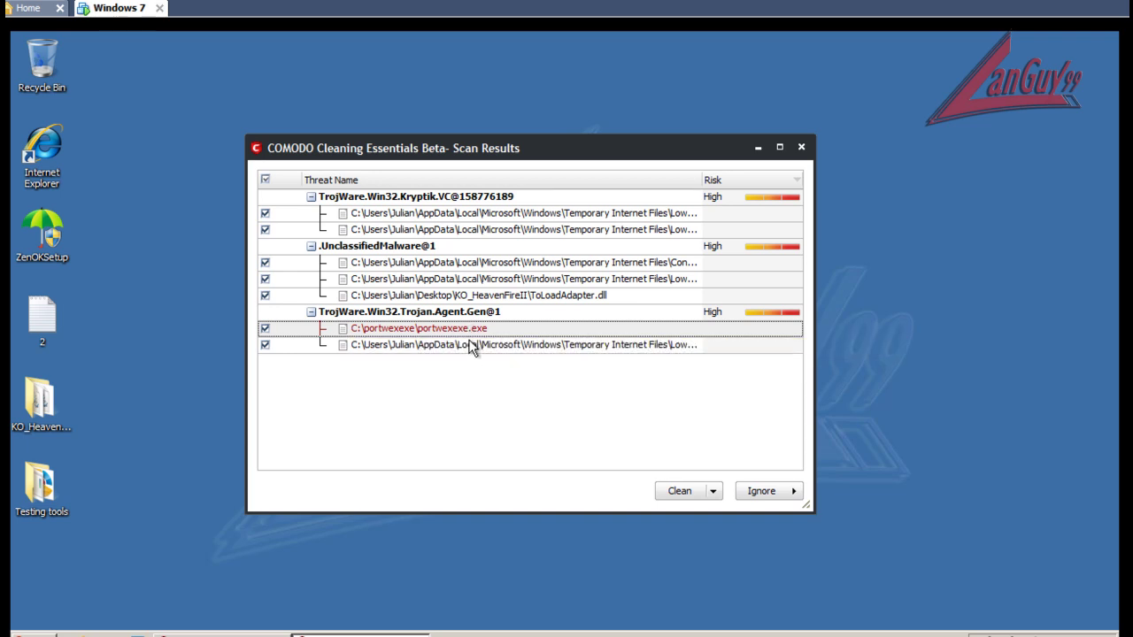
left_click(480, 345)
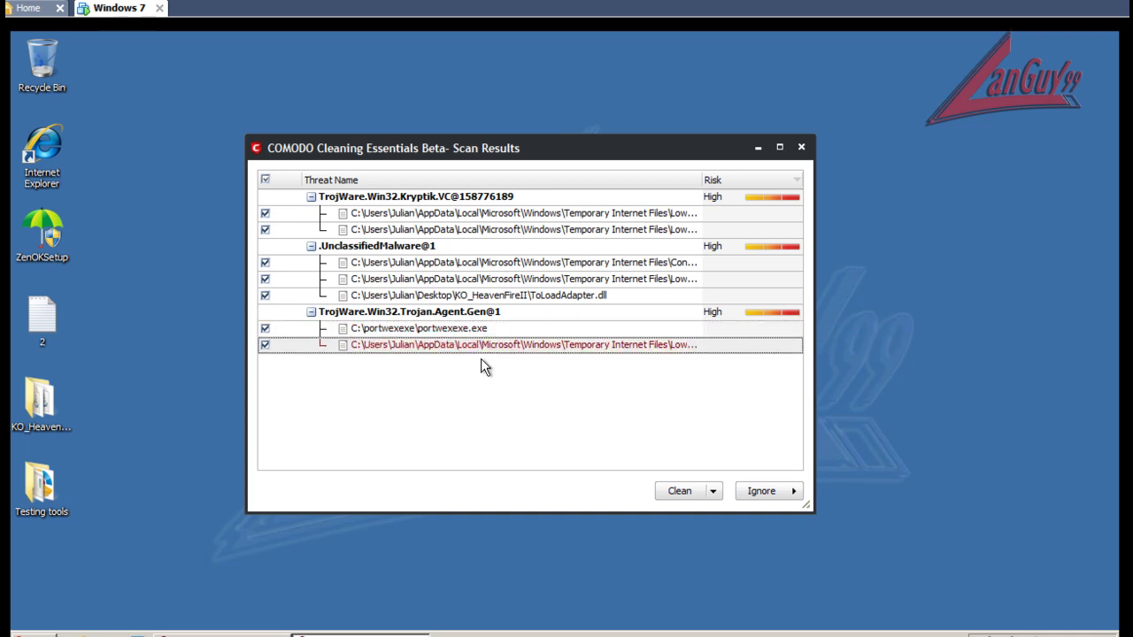
left_click(666, 495)
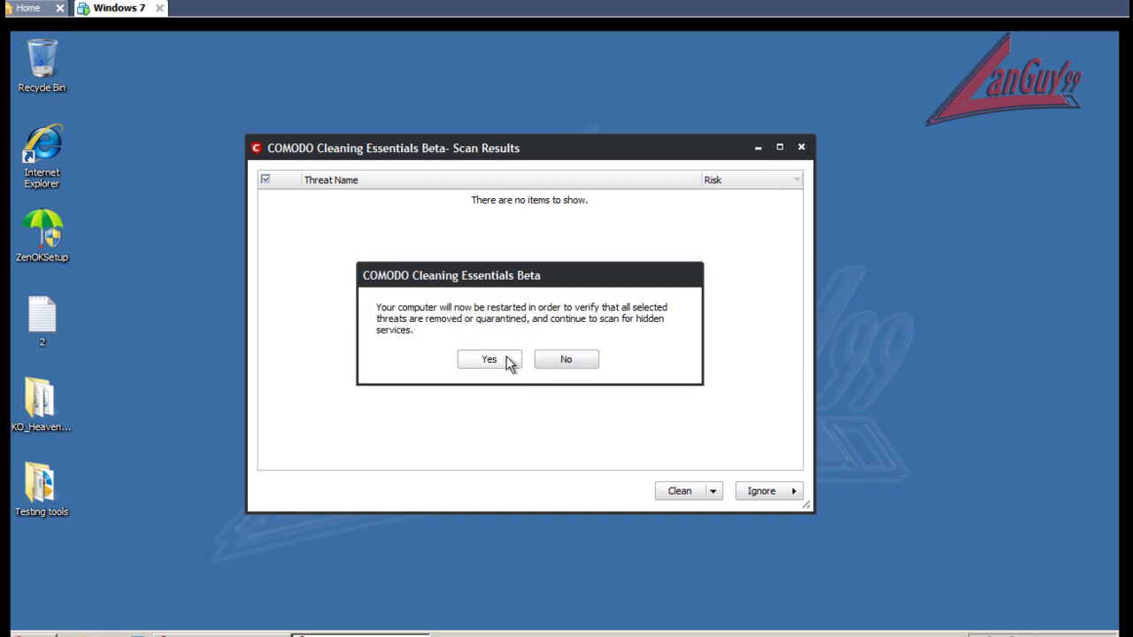
left_click(490, 359)
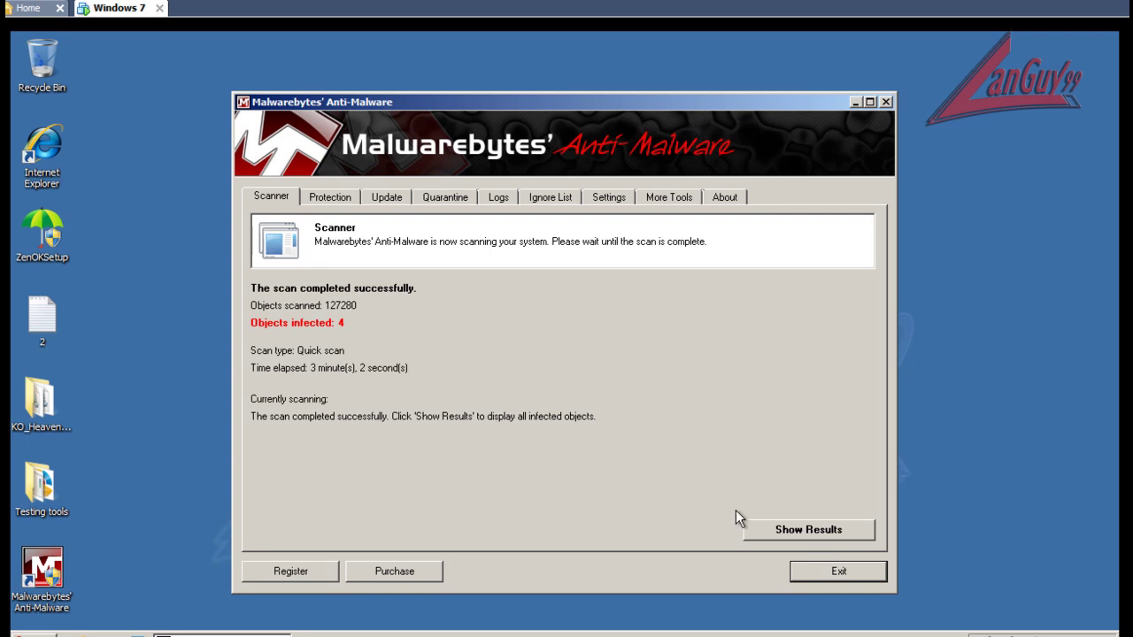
Show the four Malwarebytes detections and inspect the portwexexe, config.bin and Hijack.Zones entries.
left_click(774, 530)
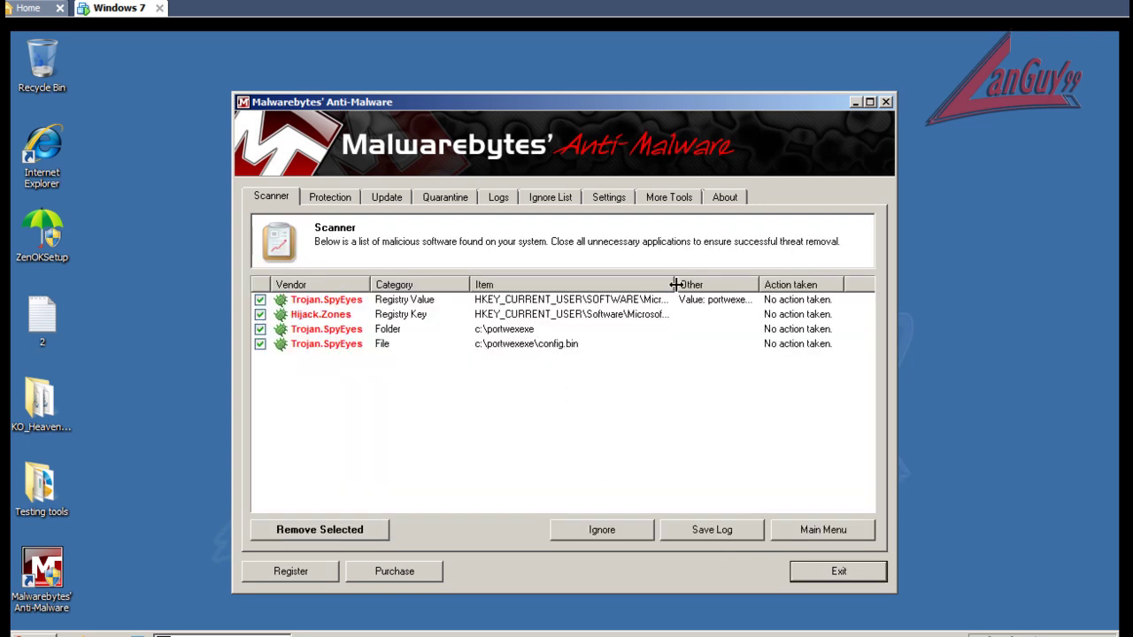
left_click_drag(680, 290, 755, 292)
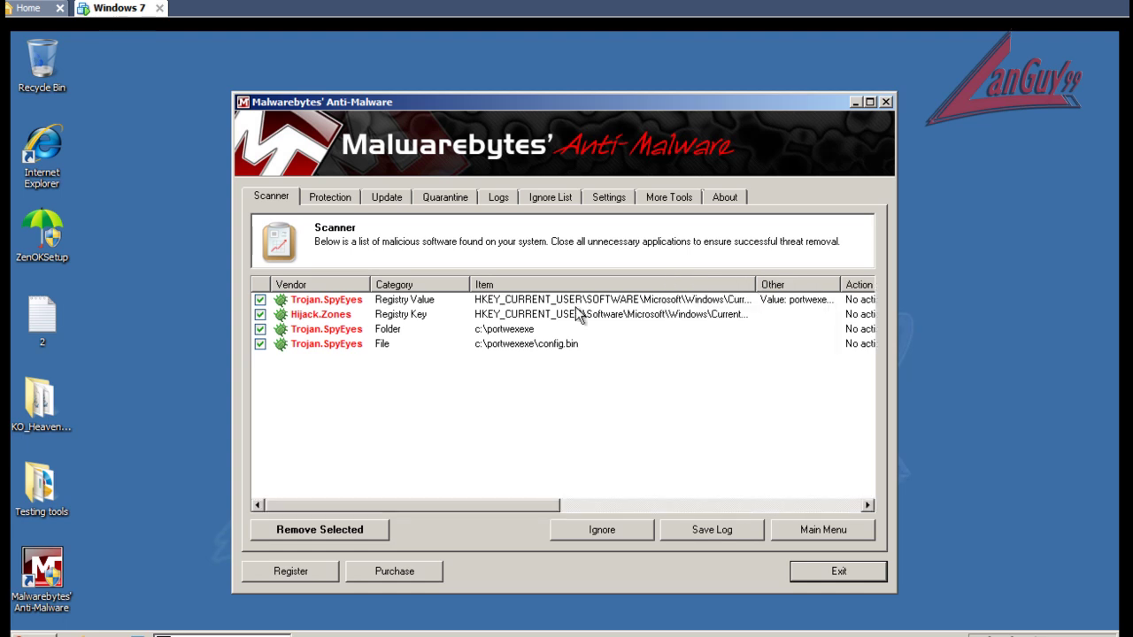
left_click(510, 329)
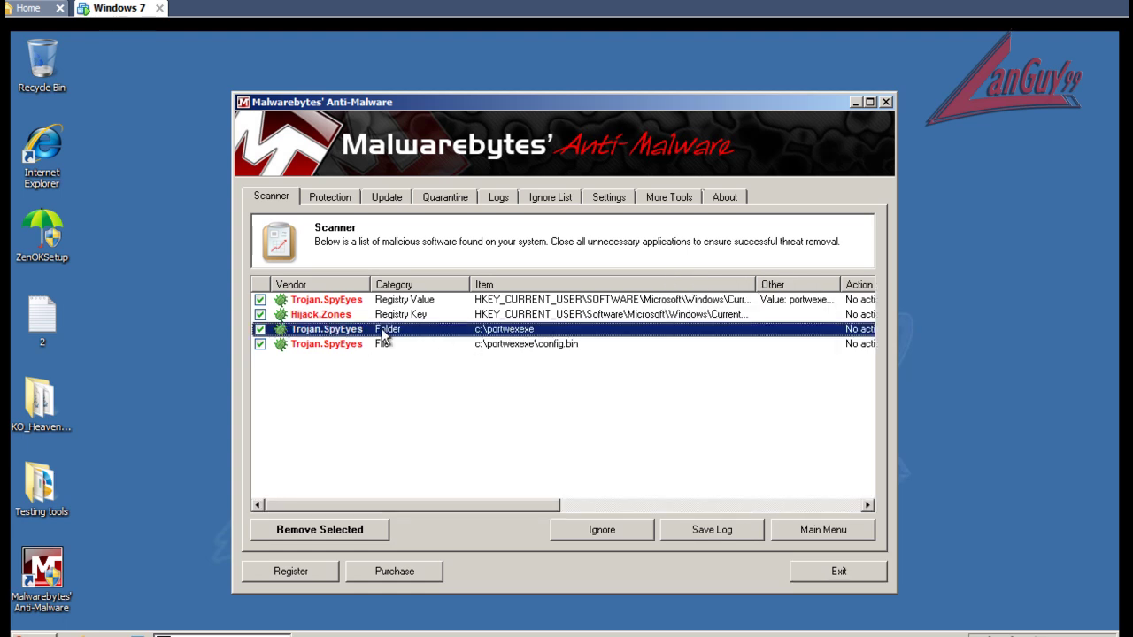
left_click(554, 345)
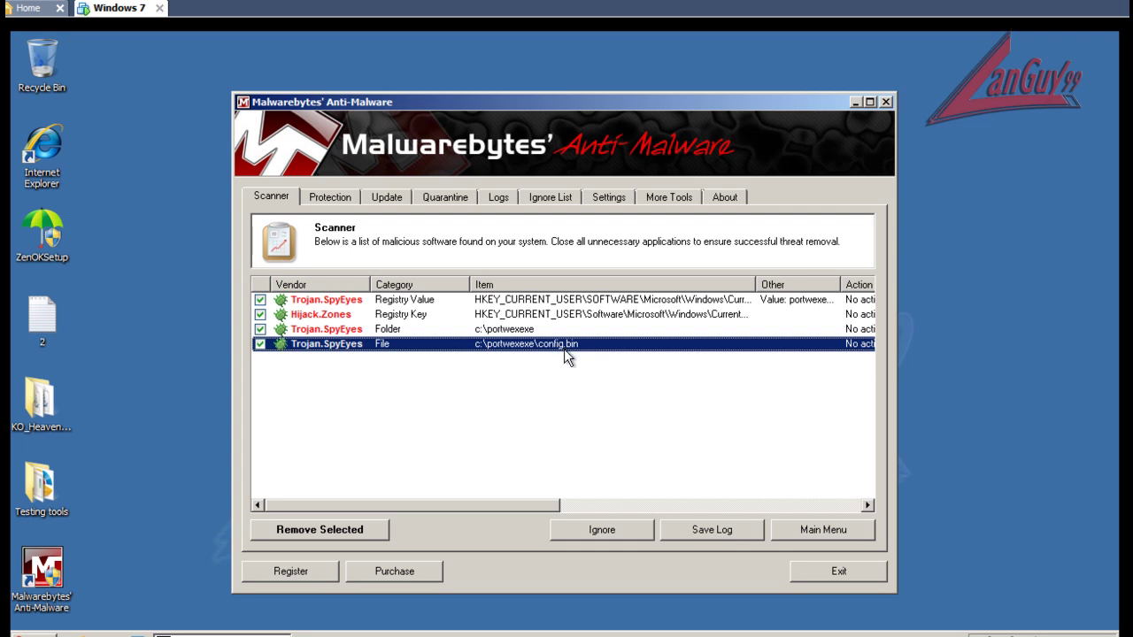
left_click(512, 314)
left_click(518, 300)
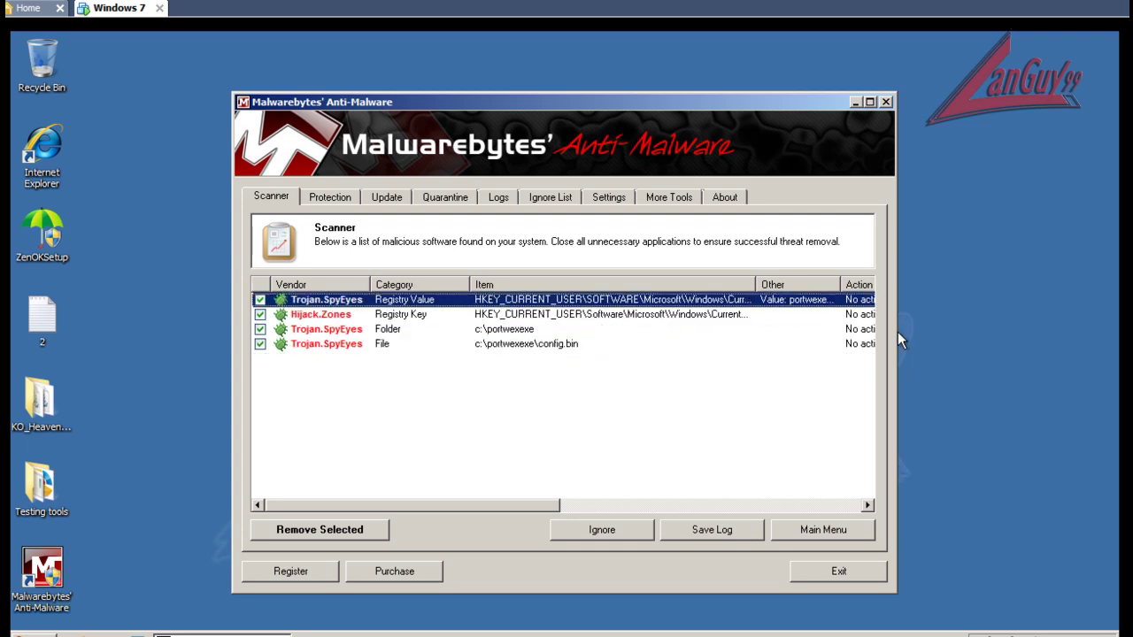
Enlarge the window, remove all four selected infections, and close the removal log.
left_click_drag(897, 333, 1073, 334)
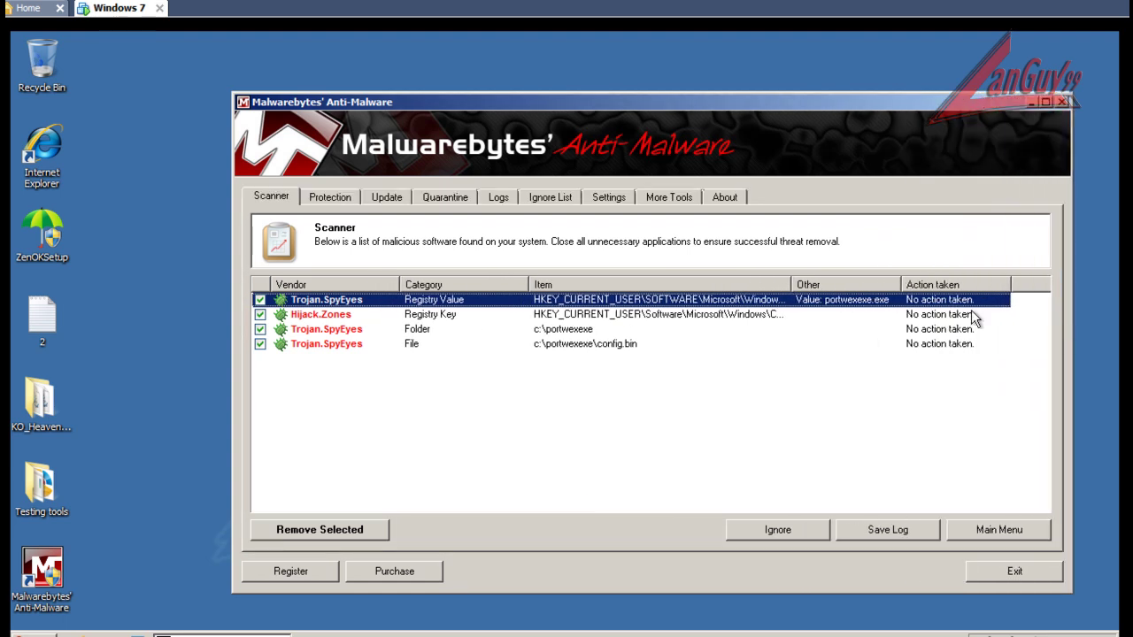
left_click_drag(711, 109, 624, 98)
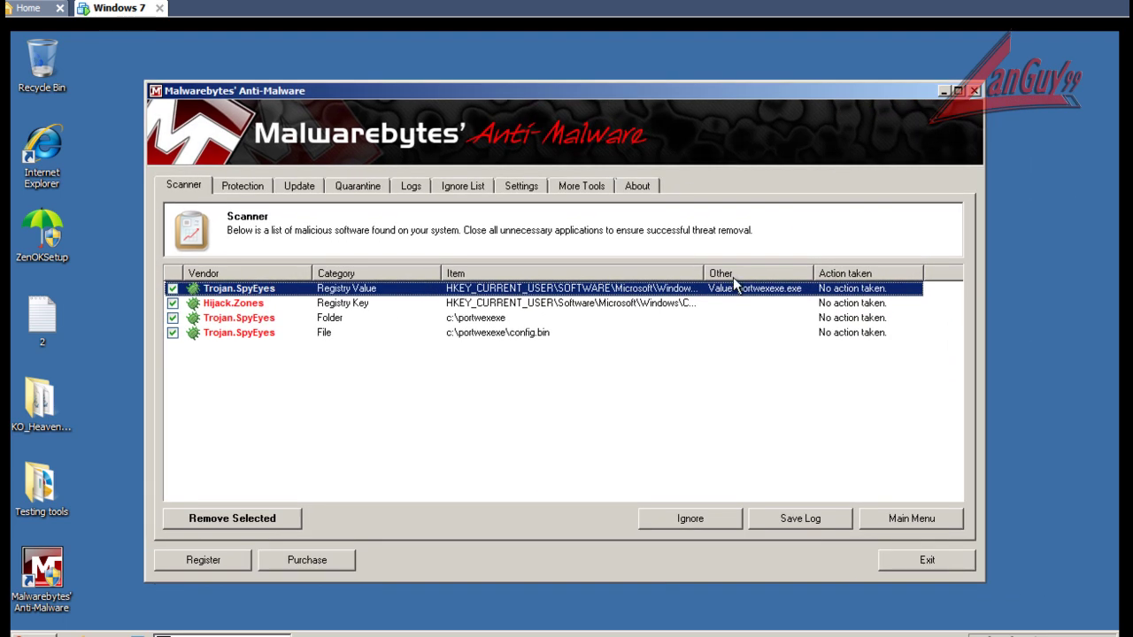
left_click_drag(708, 275, 740, 273)
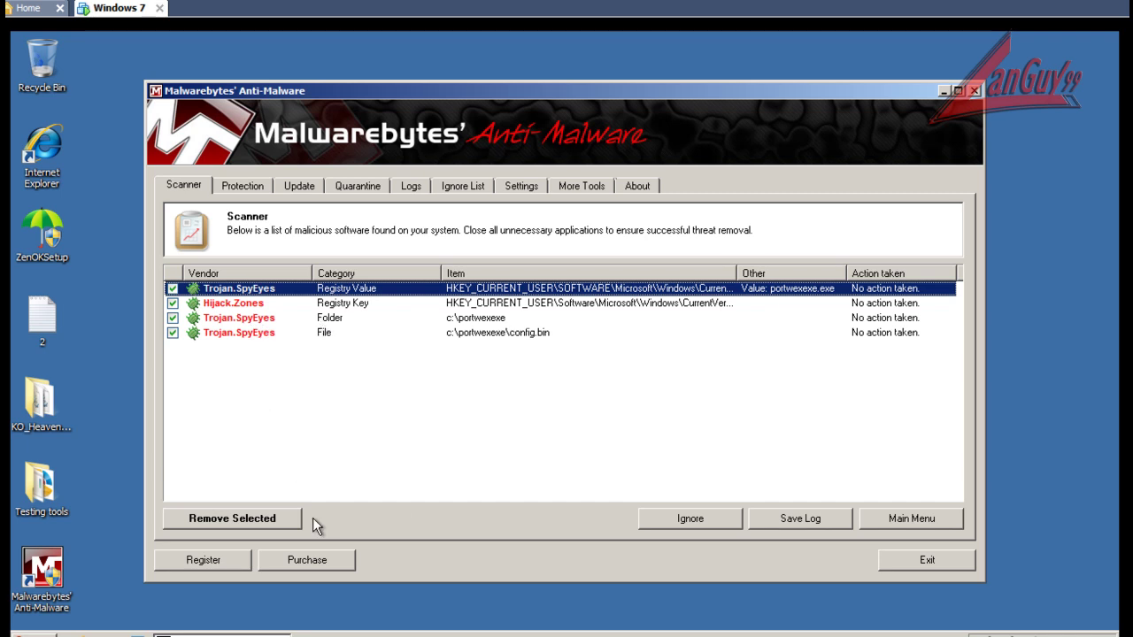
left_click(274, 518)
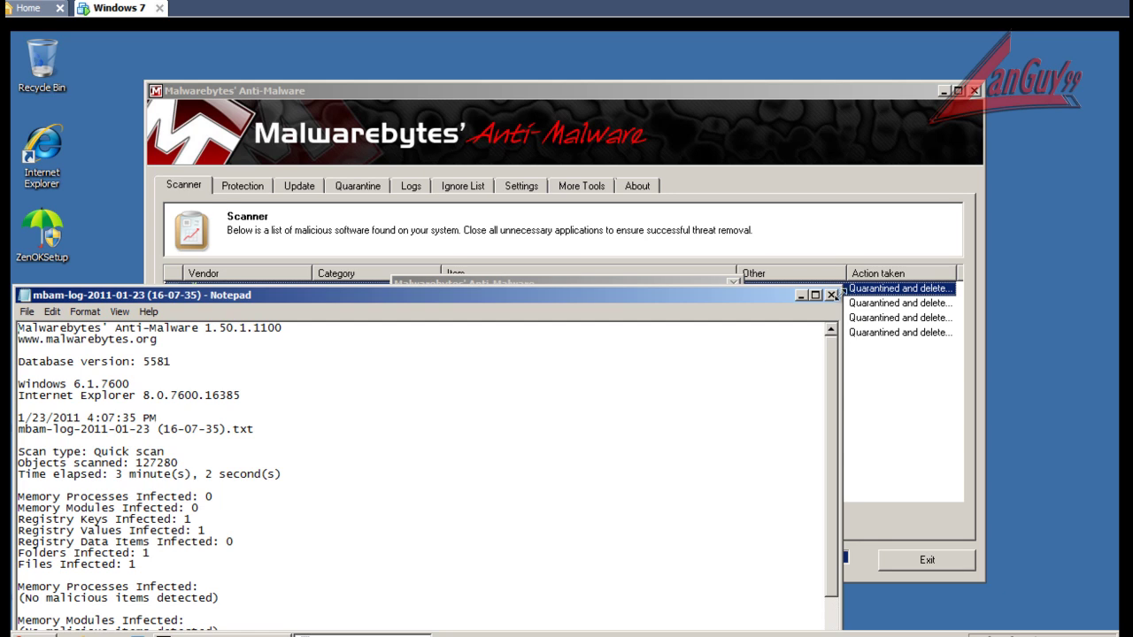
left_click(838, 293)
Decline the restart, exit Malwarebytes, and launch HitmanPro35 from Testing tools as administrator.
left_click(704, 403)
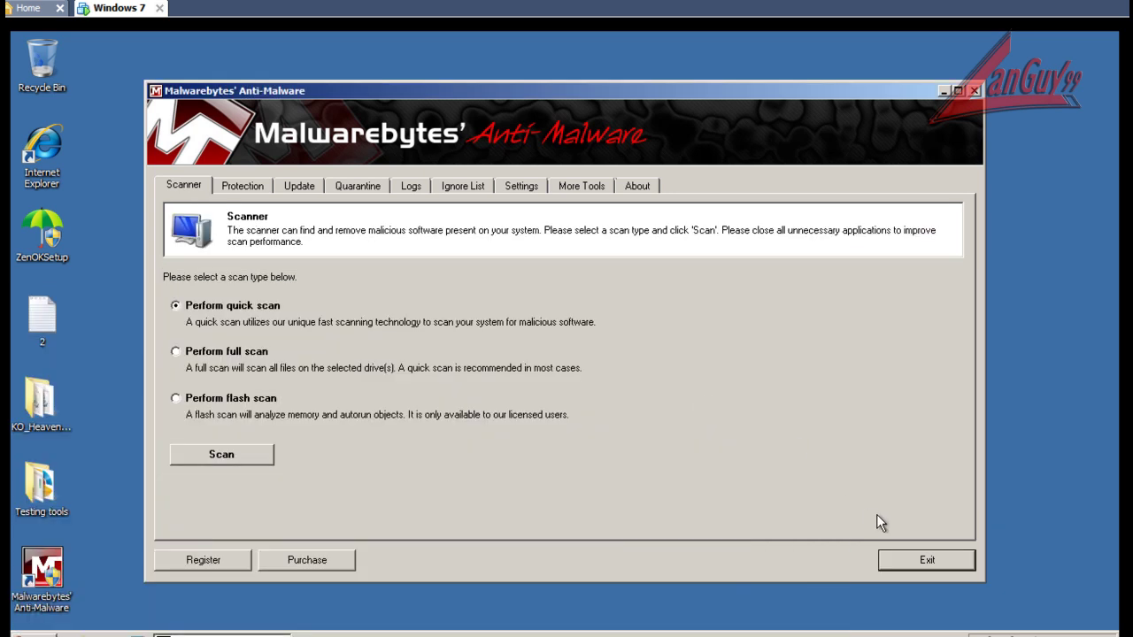
left_click(906, 561)
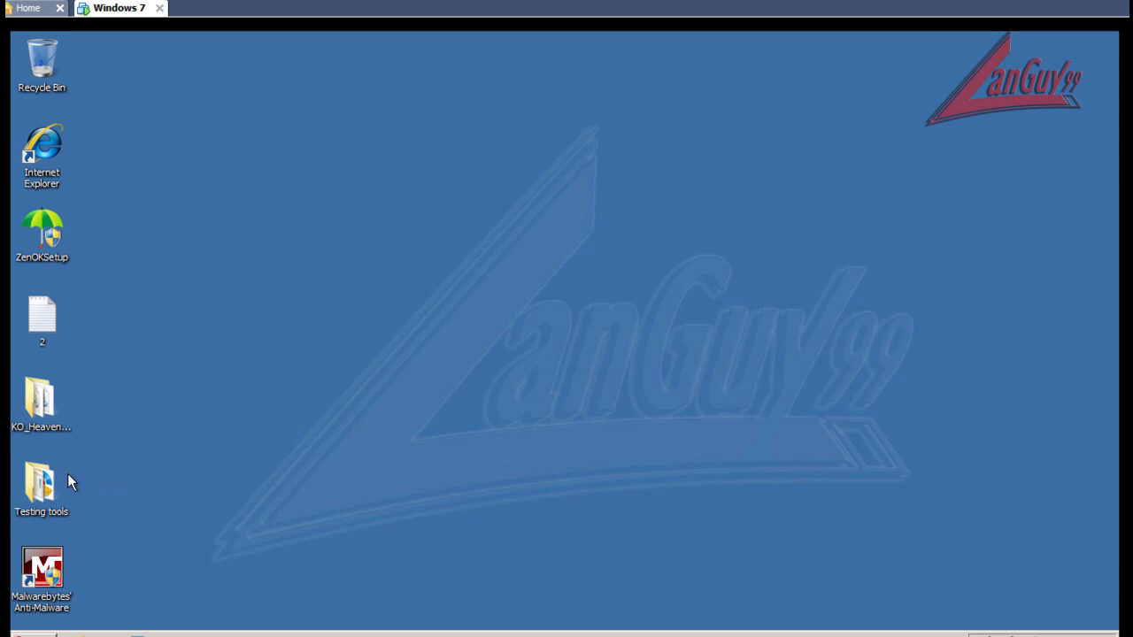
double_click(41, 485)
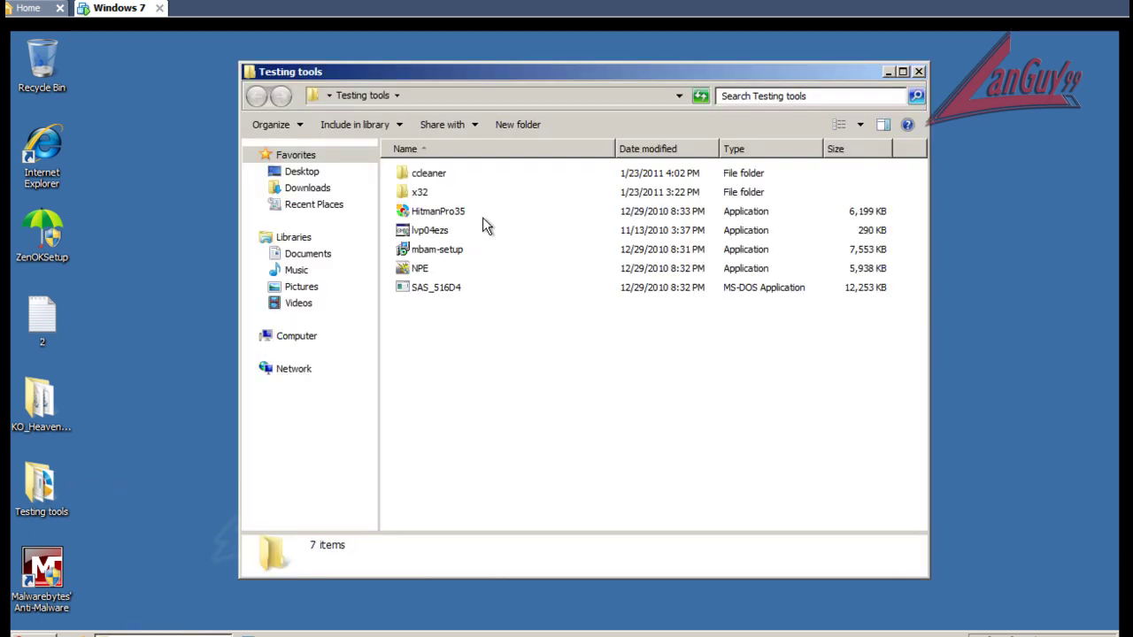
double_click(460, 212)
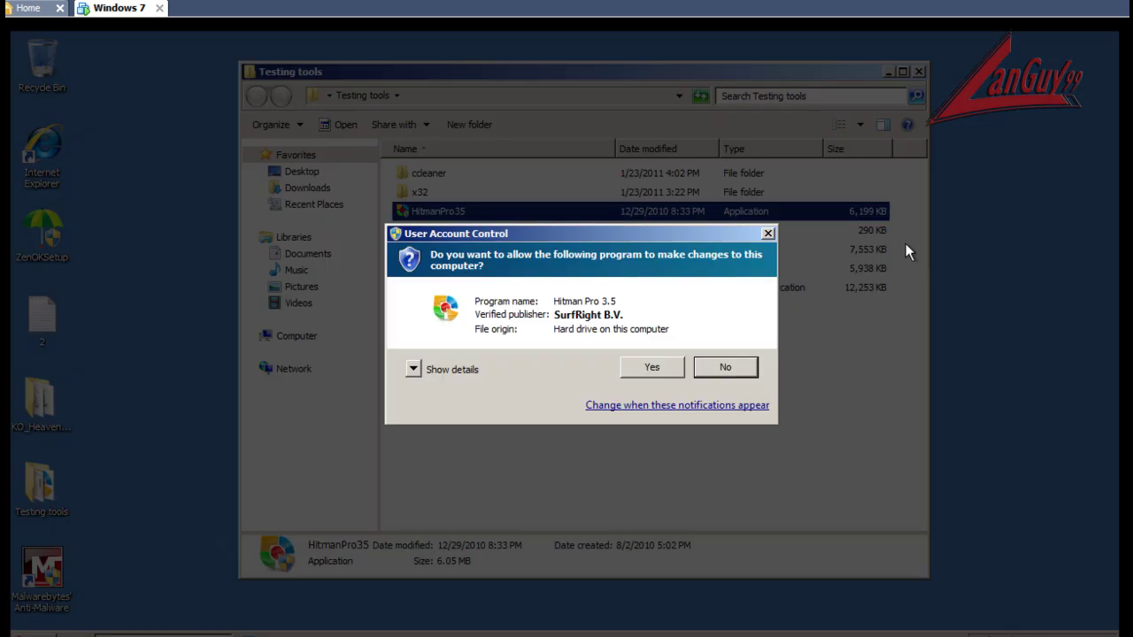
left_click(651, 367)
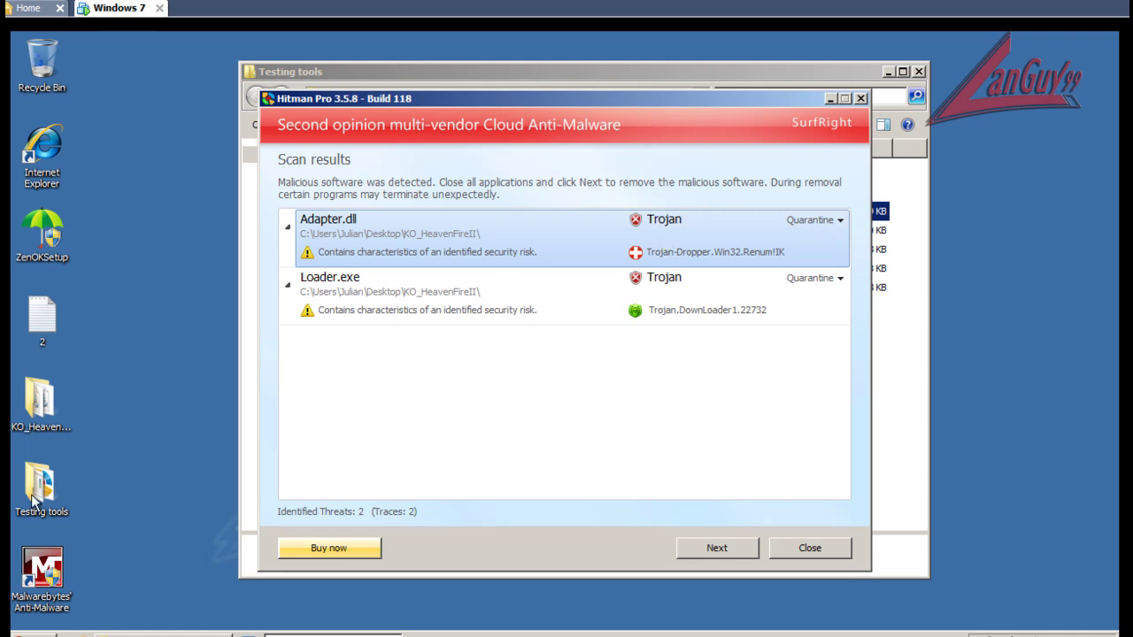
Open KO_HeavenFireII beside the Hitman Pro results and delete Adapter.dll and Loader from it.
double_click(38, 414)
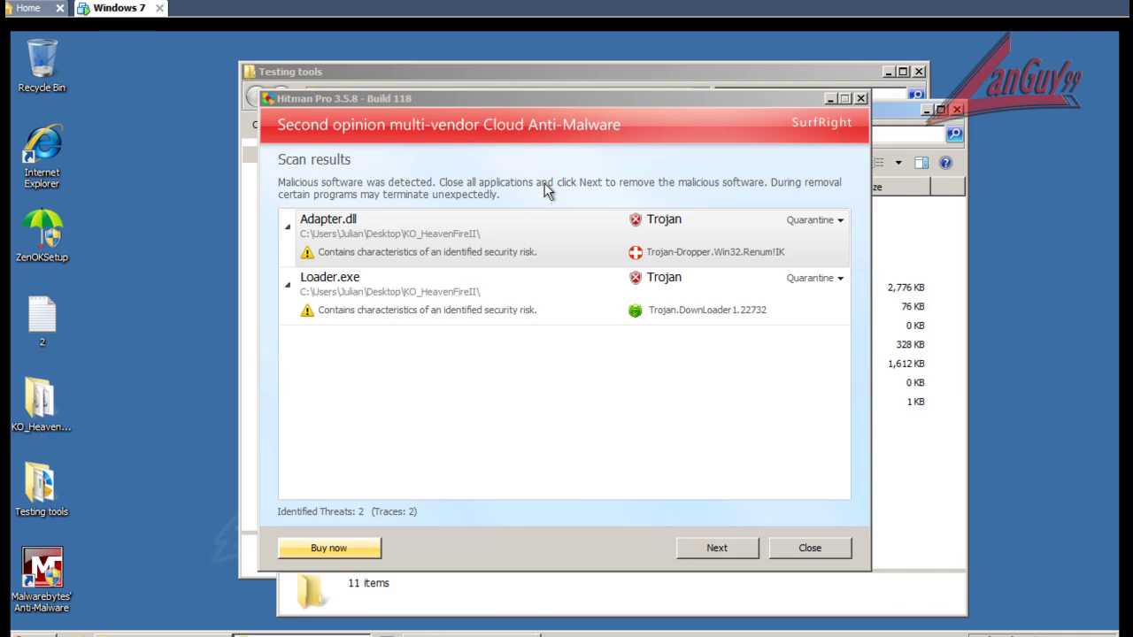
left_click_drag(679, 95, 418, 59)
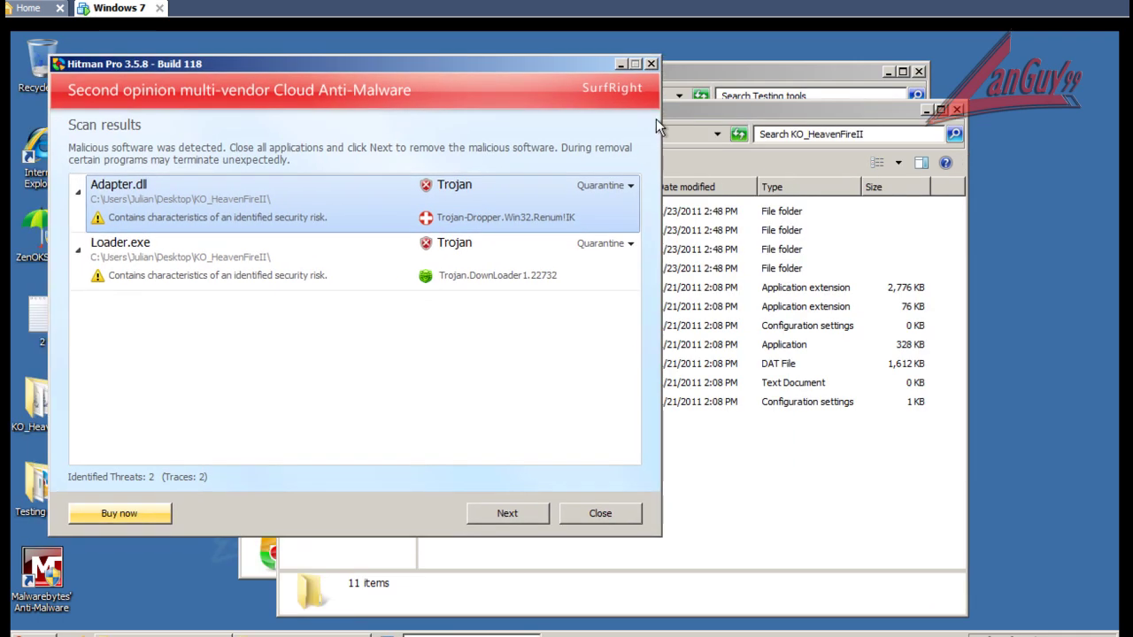
left_click_drag(679, 116, 921, 127)
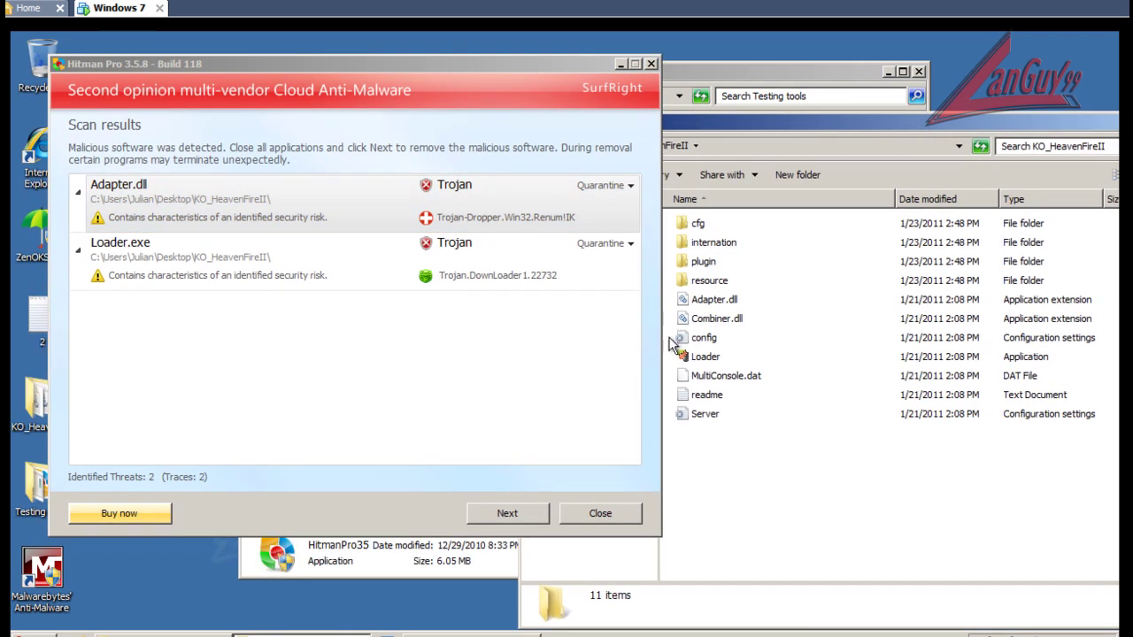
left_click(720, 305)
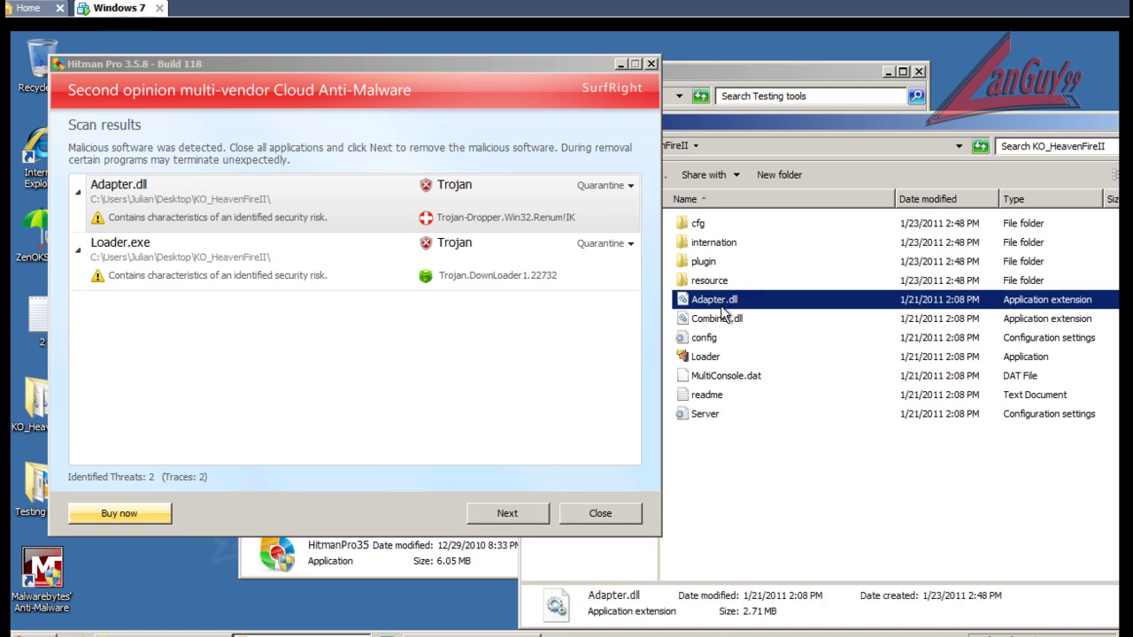
key("Delete")
left_click(705, 340)
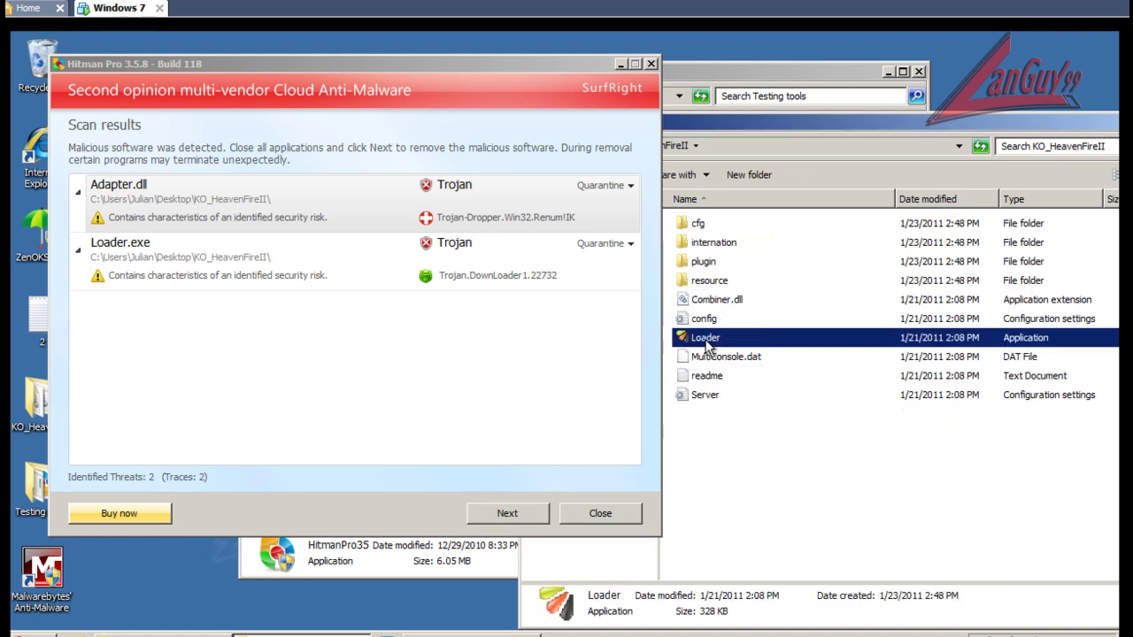
key("Delete")
key("Return")
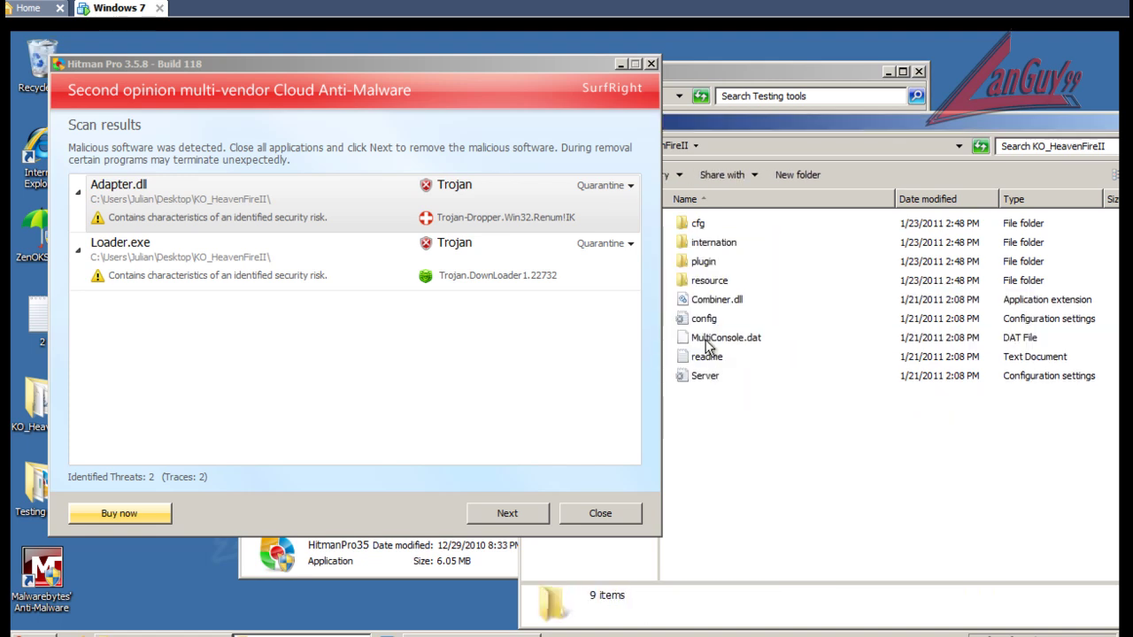
Close the Hitman Pro results and the KO_HeavenFireII folder, clearing the Testing tools selection.
left_click(651, 64)
left_click_drag(729, 122, 528, 131)
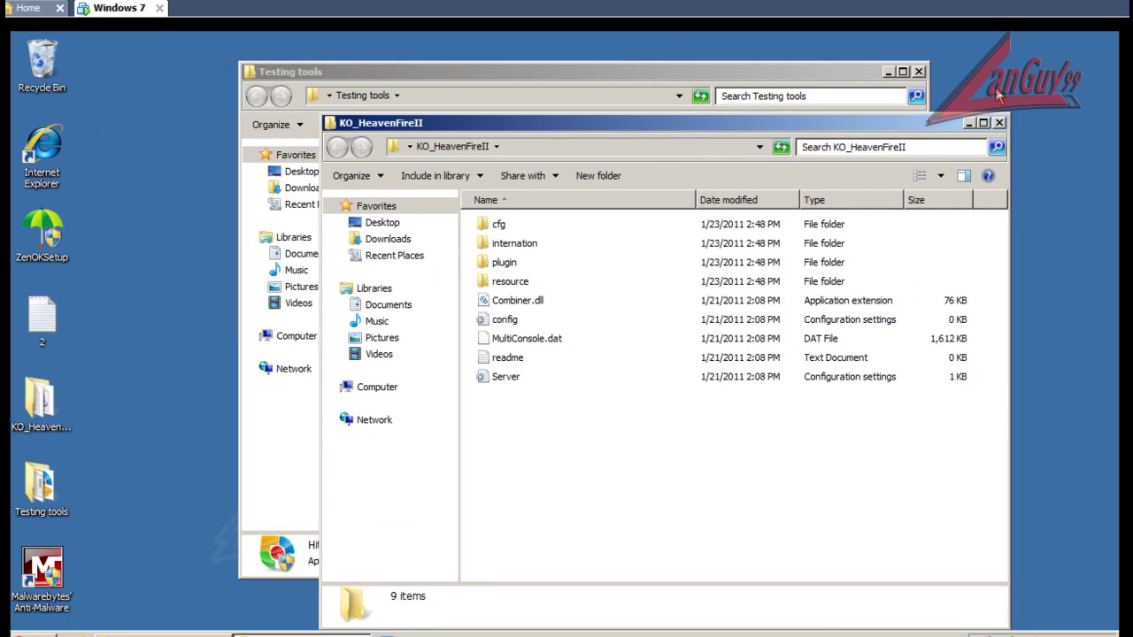
left_click(999, 125)
left_click(530, 384)
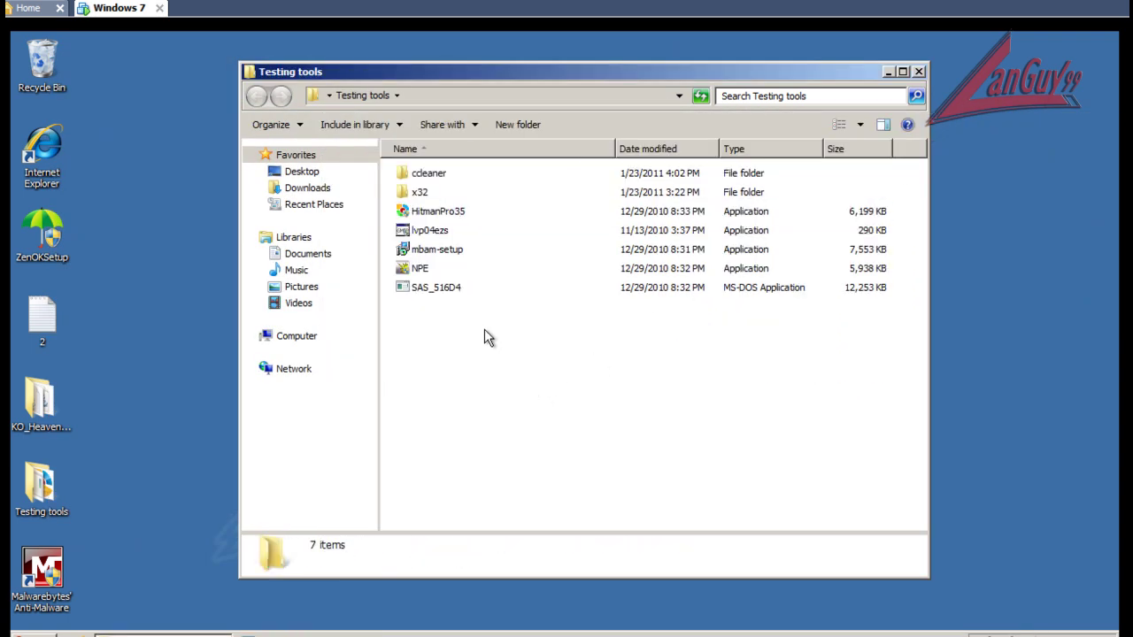
Launch Norton Power Eraser from NPE, accept its licence, let it load, then exit it.
double_click(421, 269)
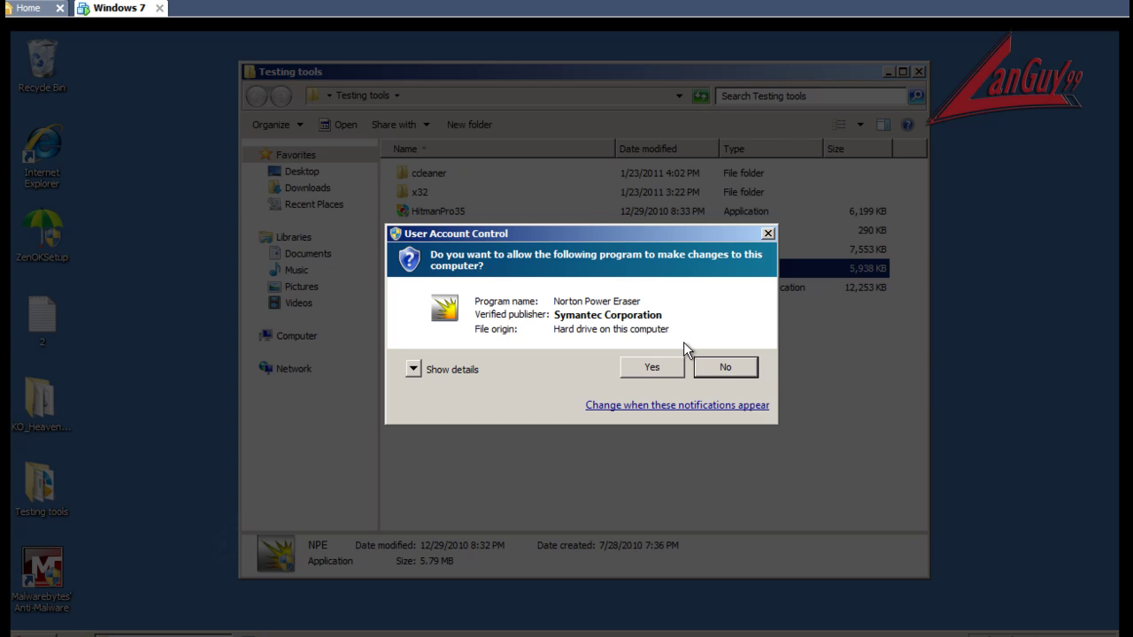
left_click(644, 363)
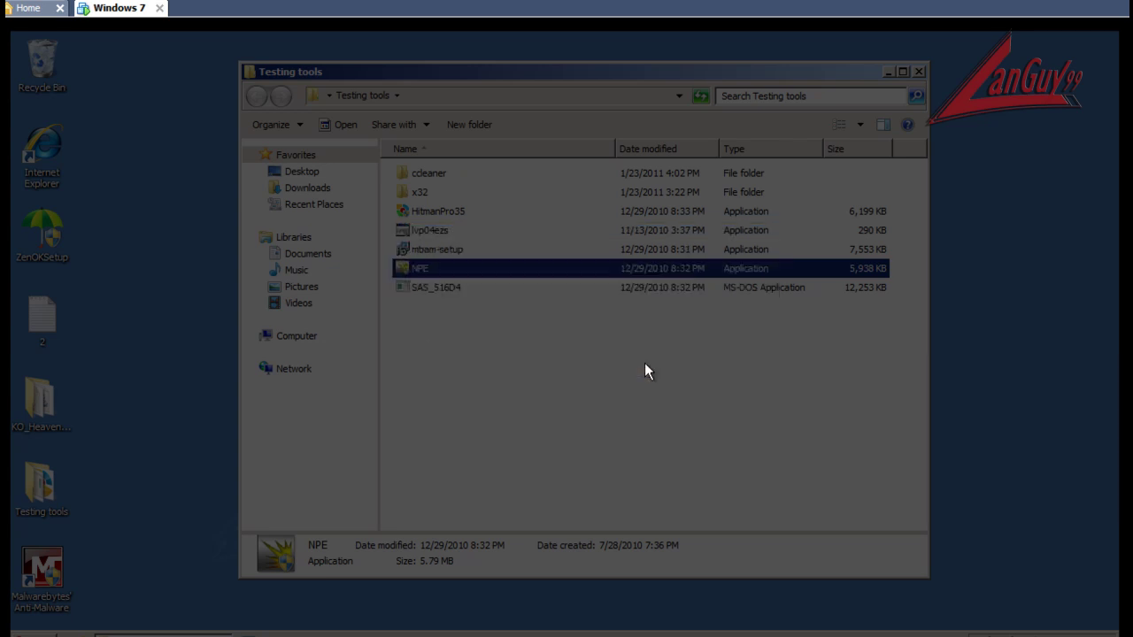
left_click(676, 517)
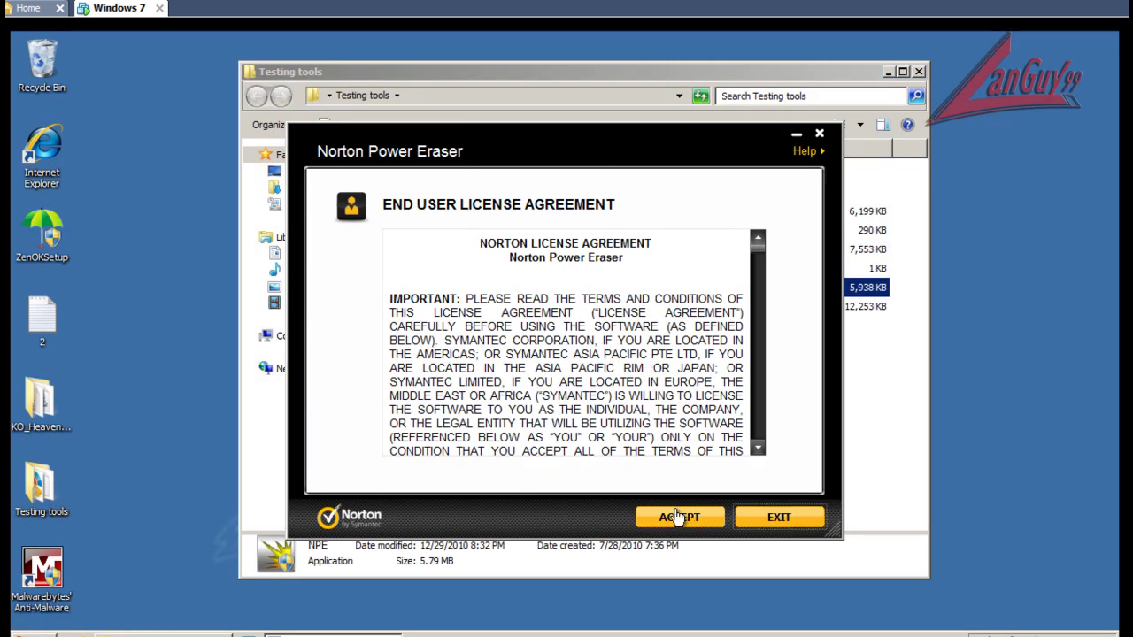
mouse_move(584, 157)
left_mouse_down()
mouse_move(602, 150)
mouse_move(572, 152)
mouse_move(700, 153)
mouse_move(544, 152)
left_mouse_up()
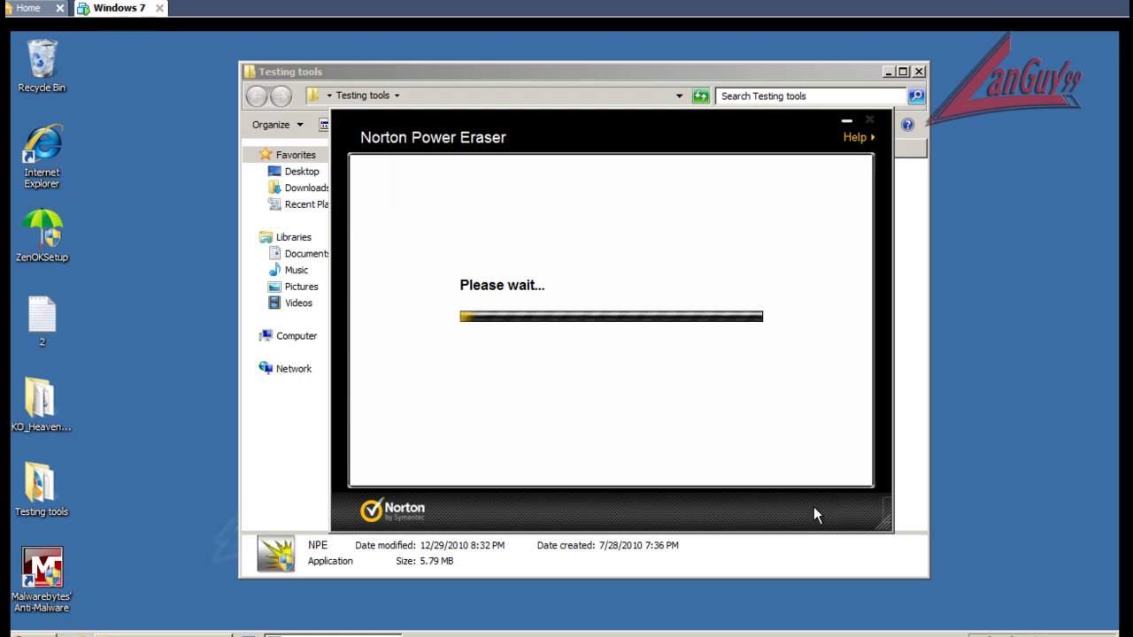
left_click(812, 509)
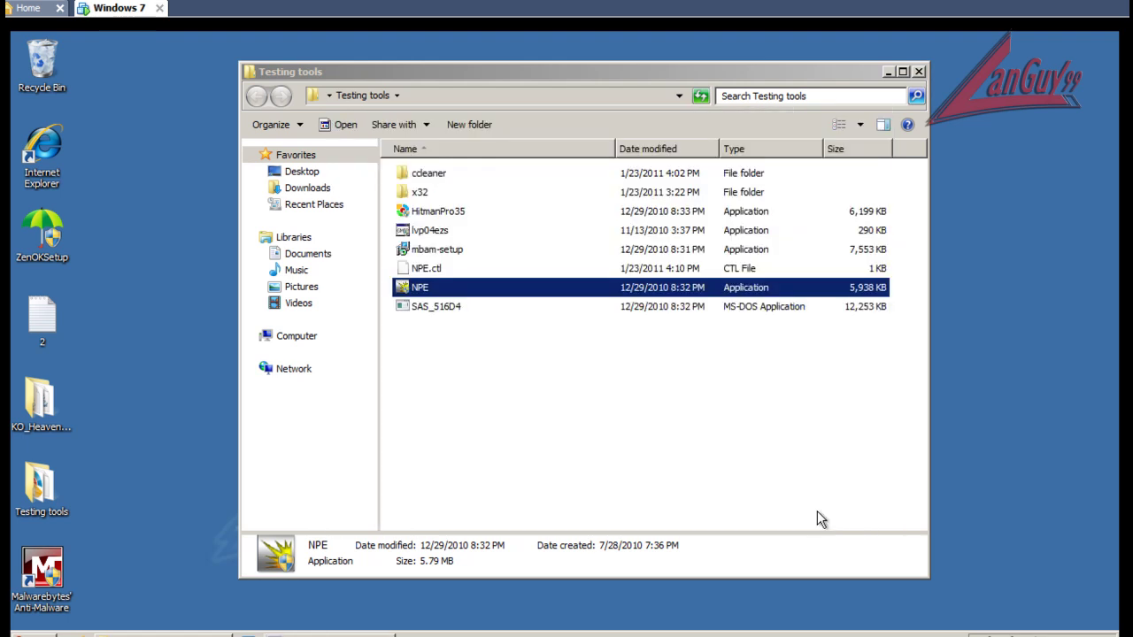
Run SUPERAntiSpyware from SAS_516D4, dismiss its clean scan result, then close it and Testing tools.
double_click(433, 306)
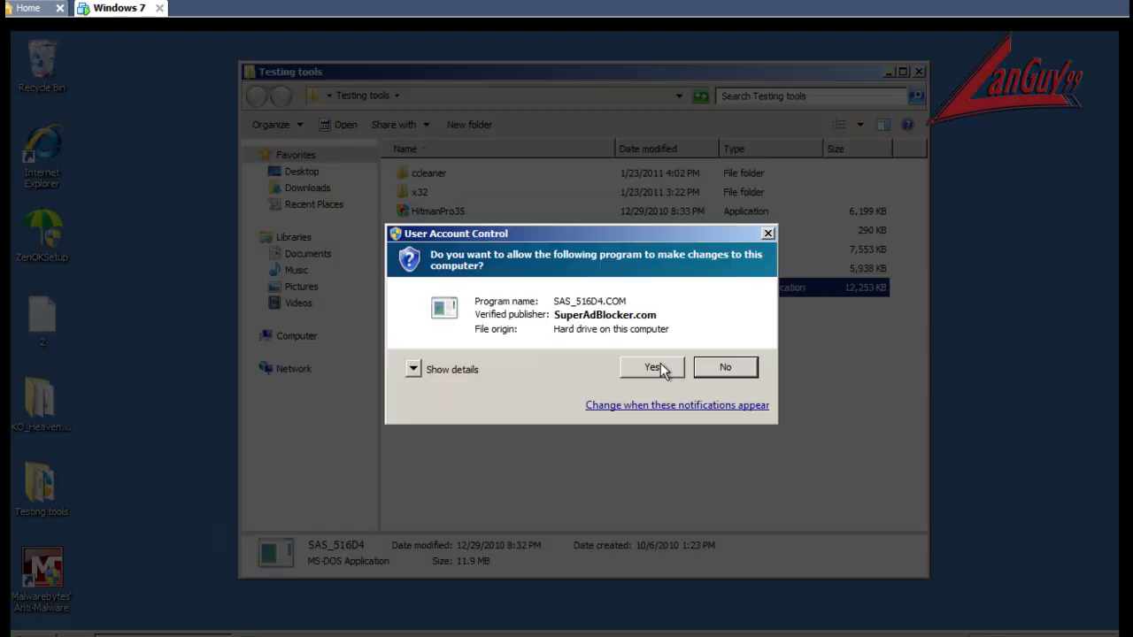
left_click(653, 367)
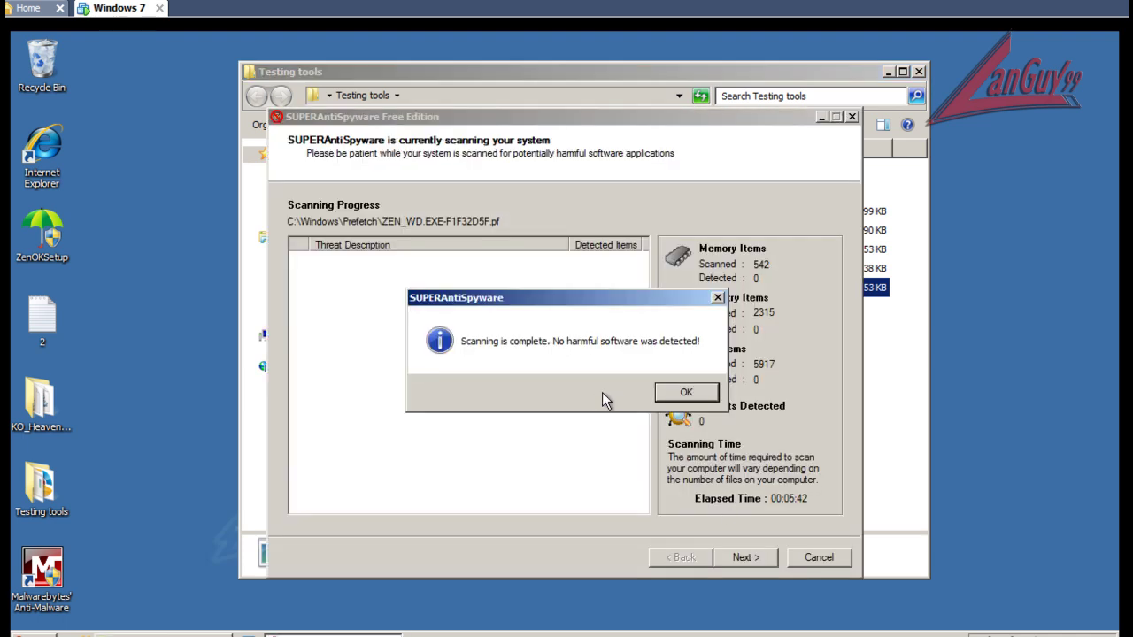
left_click(669, 397)
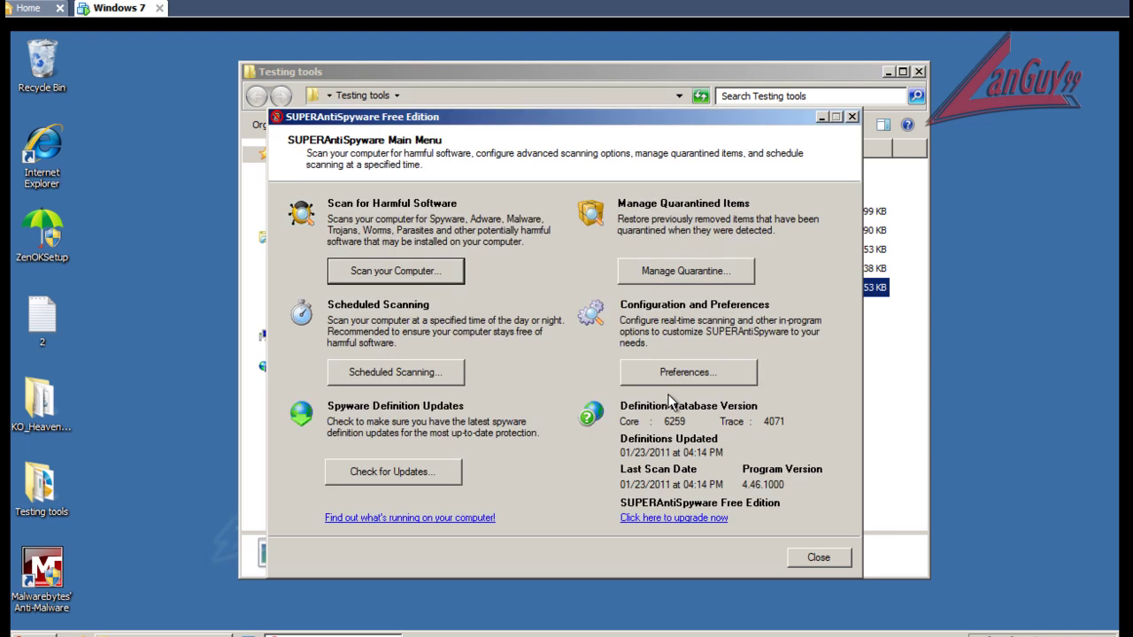
left_click(802, 556)
left_click(768, 458)
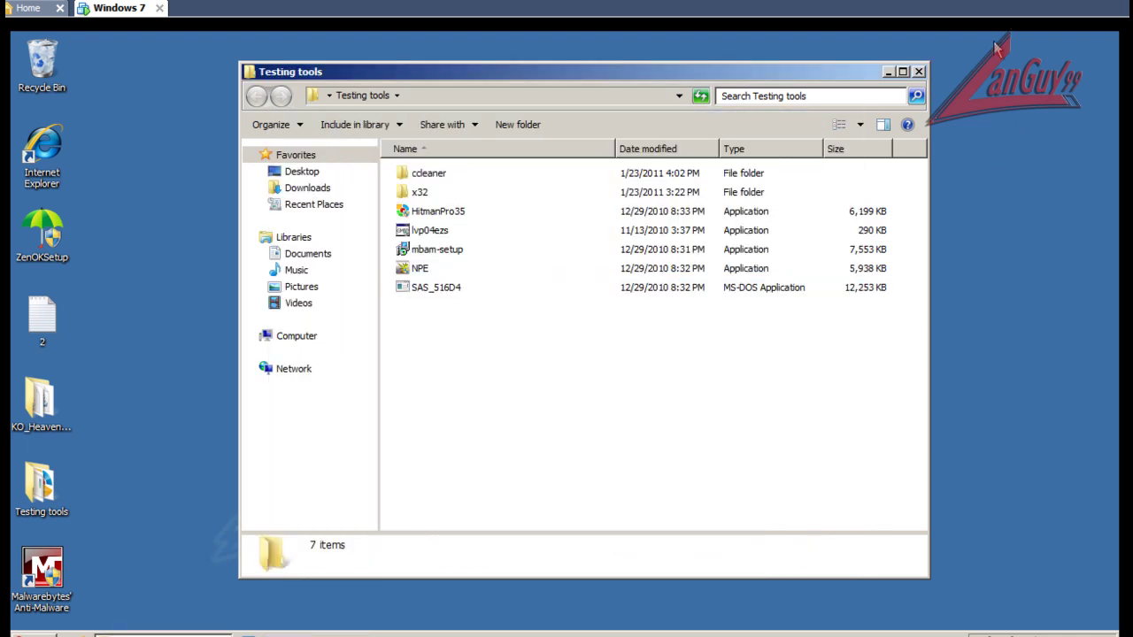
left_click(918, 71)
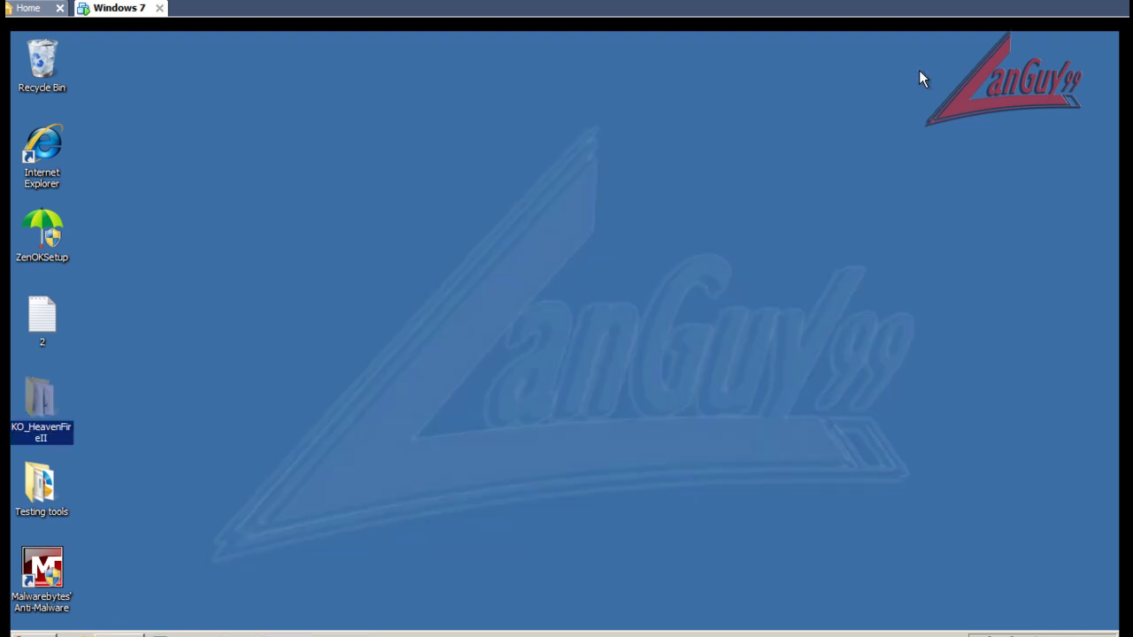
Open ZenOK from the hidden tray icons and decline the registration prompt from ZenOK Free's more info.
left_click(972, 633)
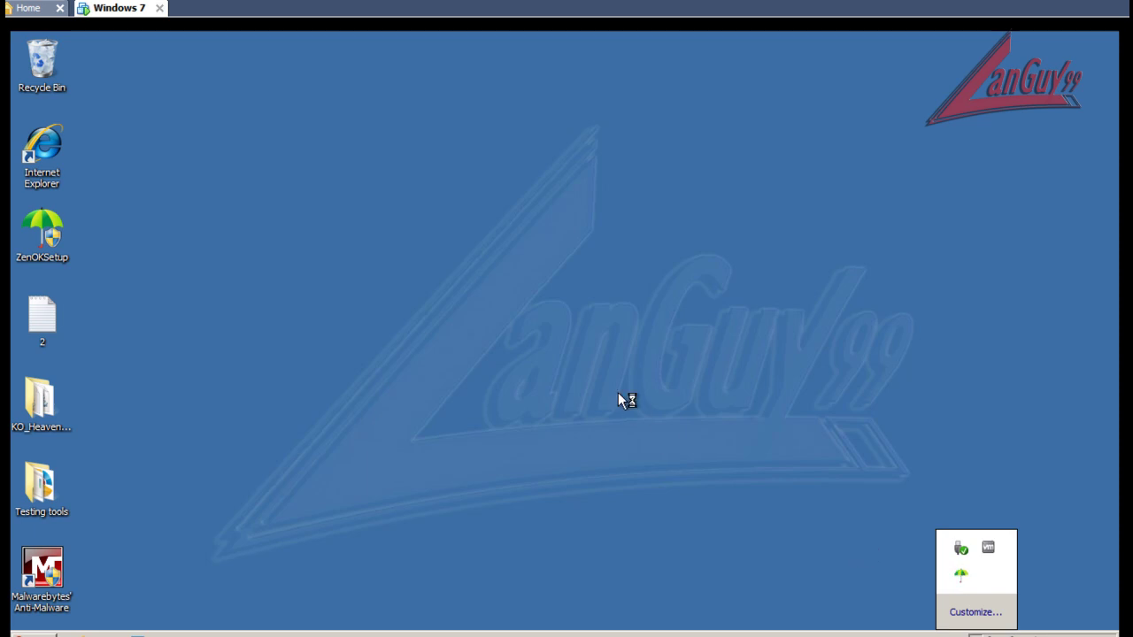
left_click(960, 575)
left_click_drag(343, 134, 569, 90)
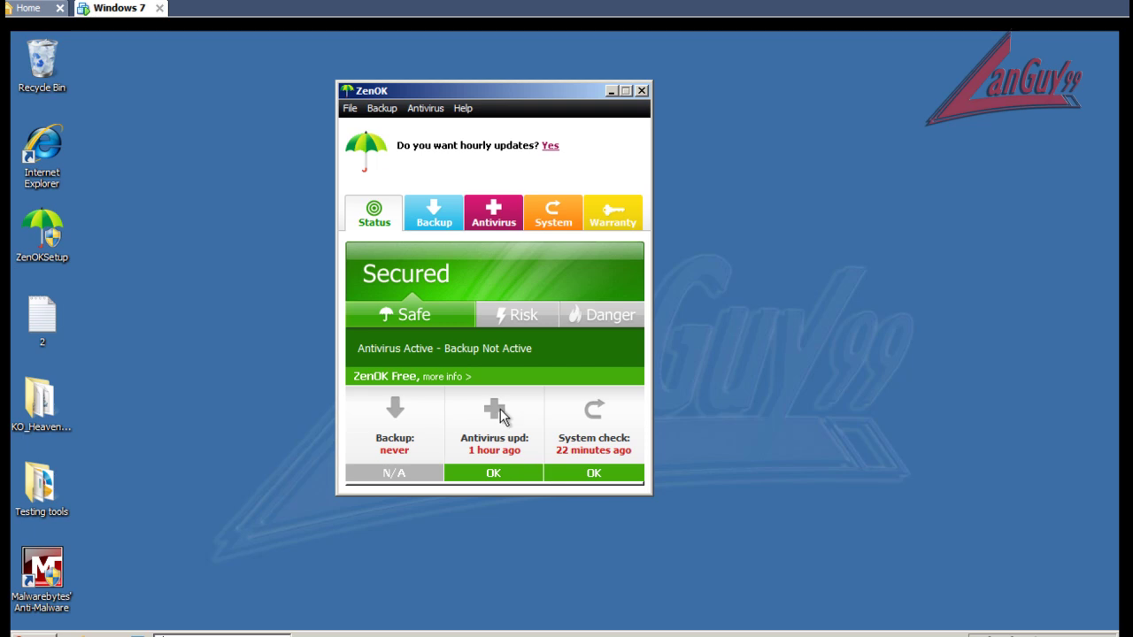
left_click(438, 376)
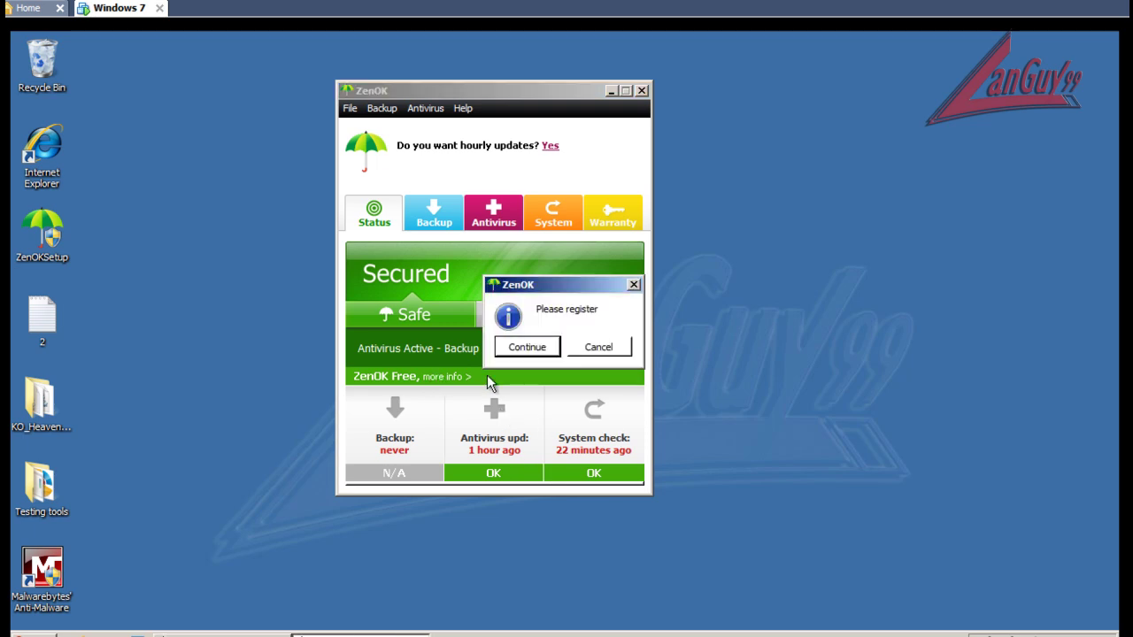
left_click(598, 348)
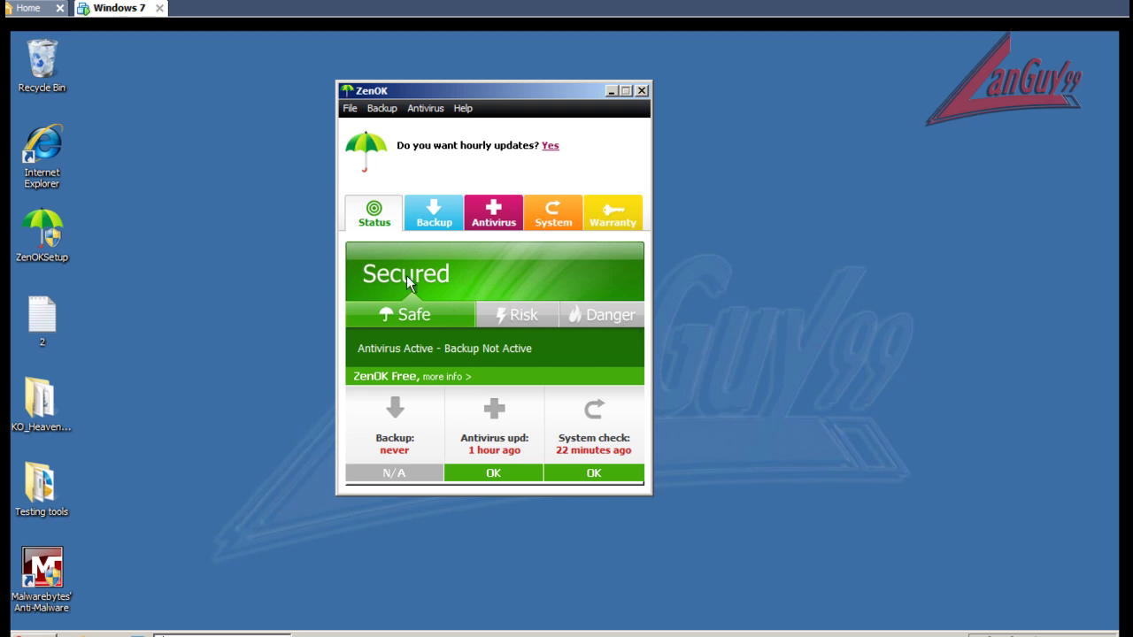
Toggle between the Backup and Antivirus sections, ending on the Antivirus scan results.
left_click(434, 221)
left_click(495, 214)
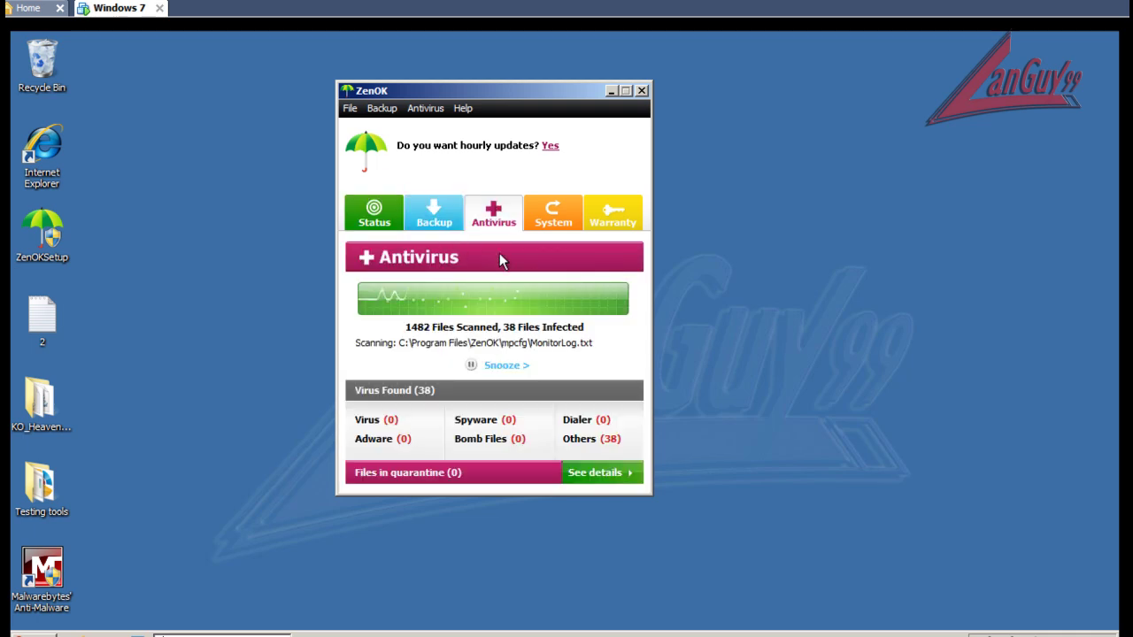
left_click(432, 216)
left_click(496, 213)
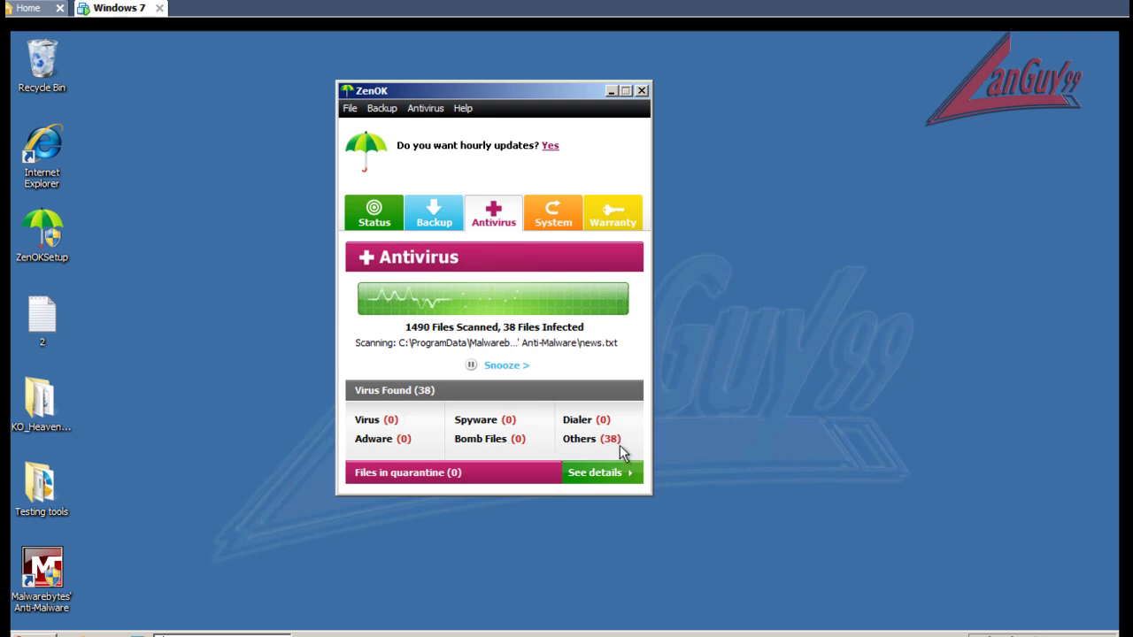
Open and close the quarantine details and the list of detected threats.
left_click(619, 474)
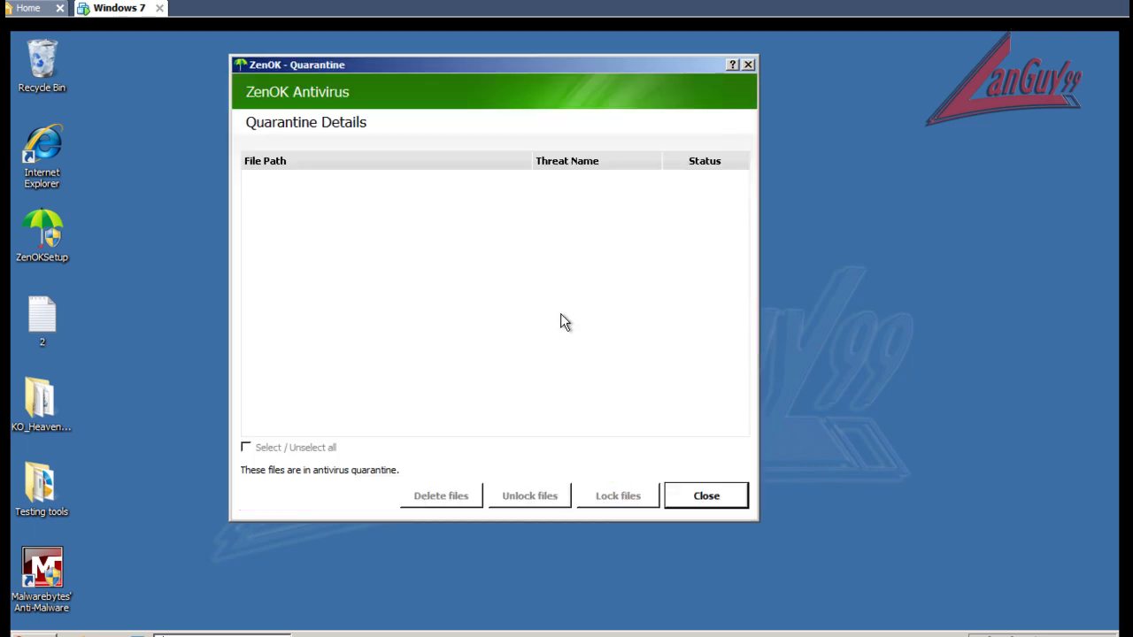
left_click(711, 501)
left_click(615, 441)
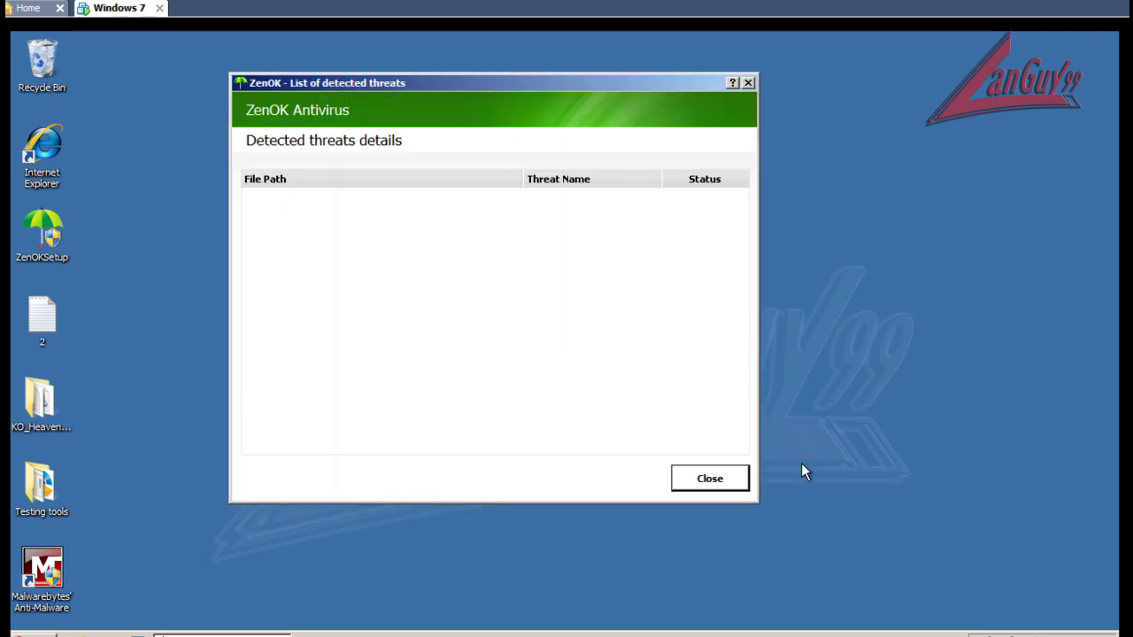
left_click_drag(744, 235, 740, 197)
left_click(719, 479)
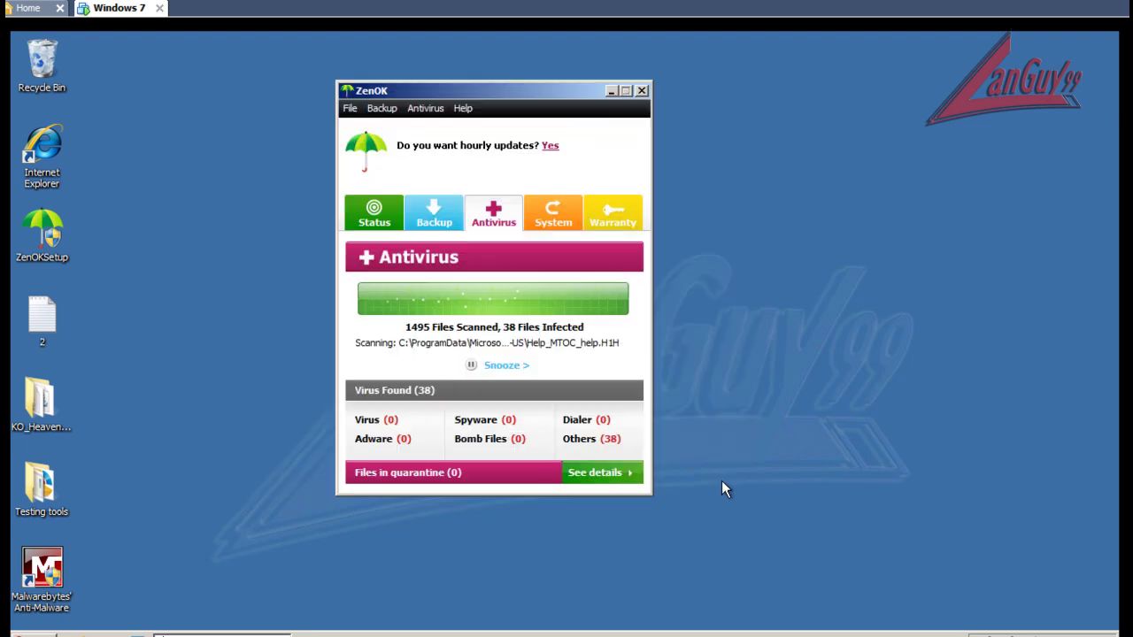
Browse the System, Warranty, Antivirus, Backup and Status sections, then close ZenOK.
left_click(561, 219)
left_click(629, 220)
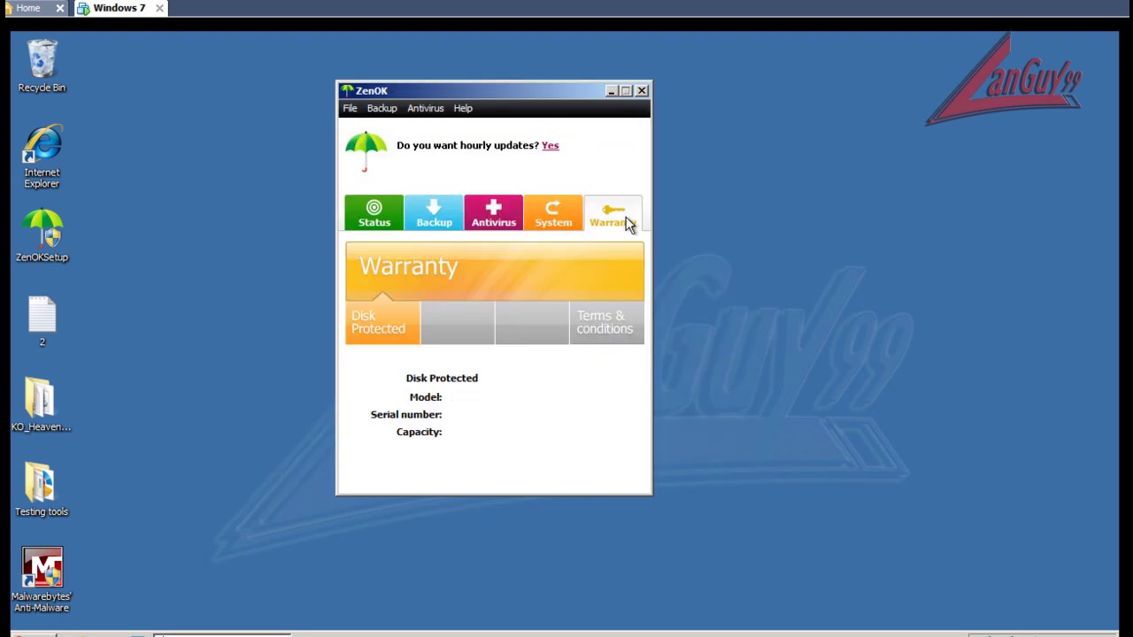
left_click(487, 212)
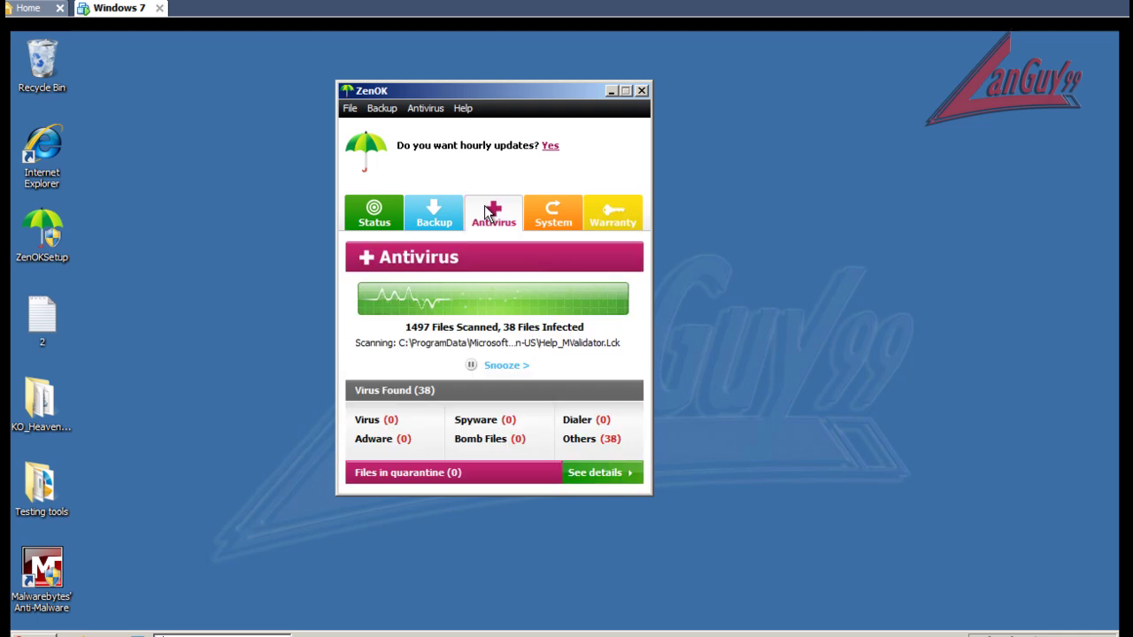
left_click(410, 220)
left_click(381, 217)
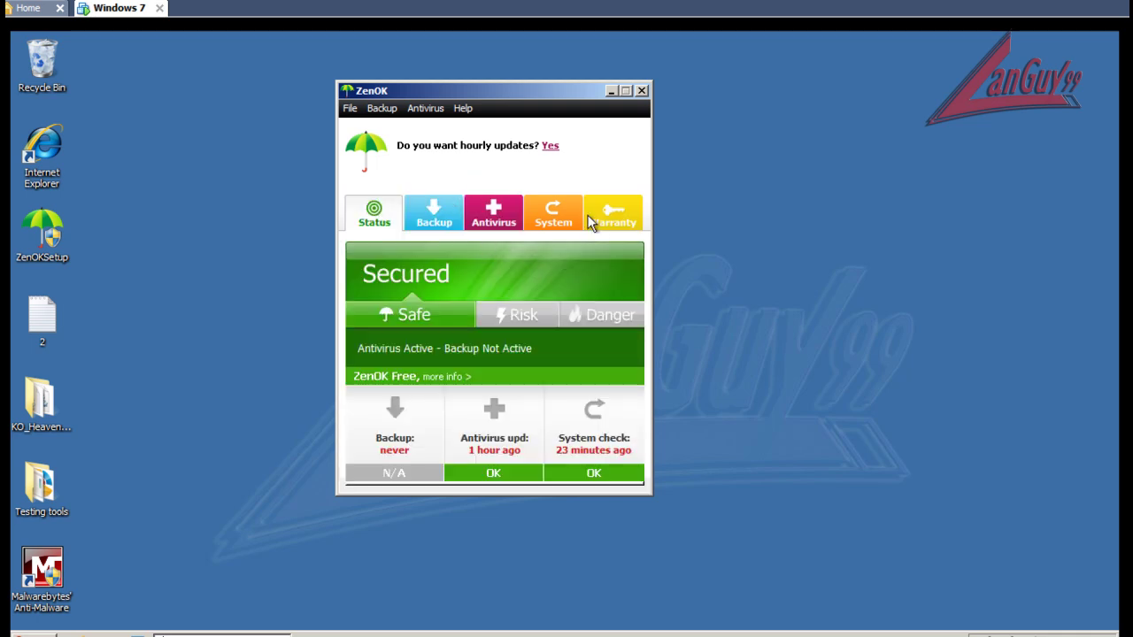
left_click(428, 215)
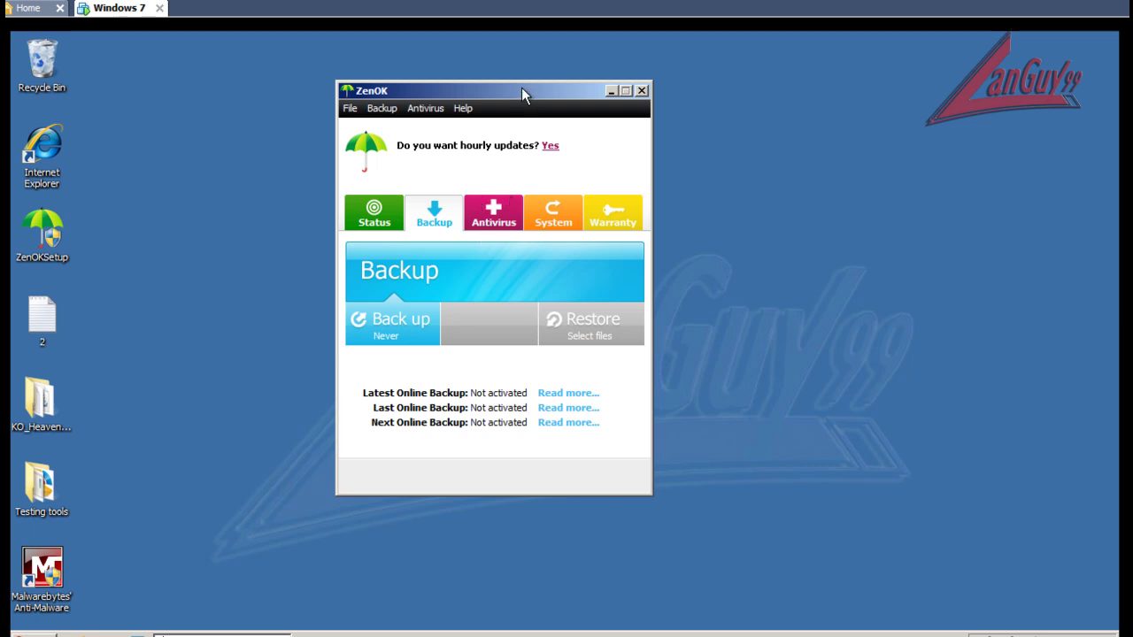
left_click_drag(521, 88, 573, 92)
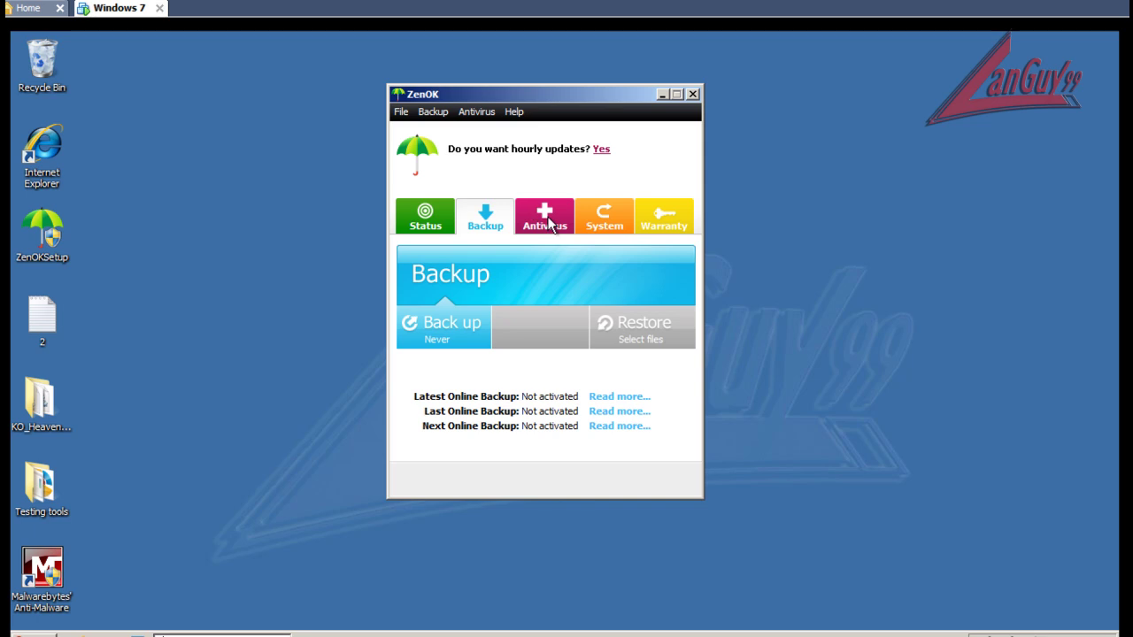
left_click(692, 94)
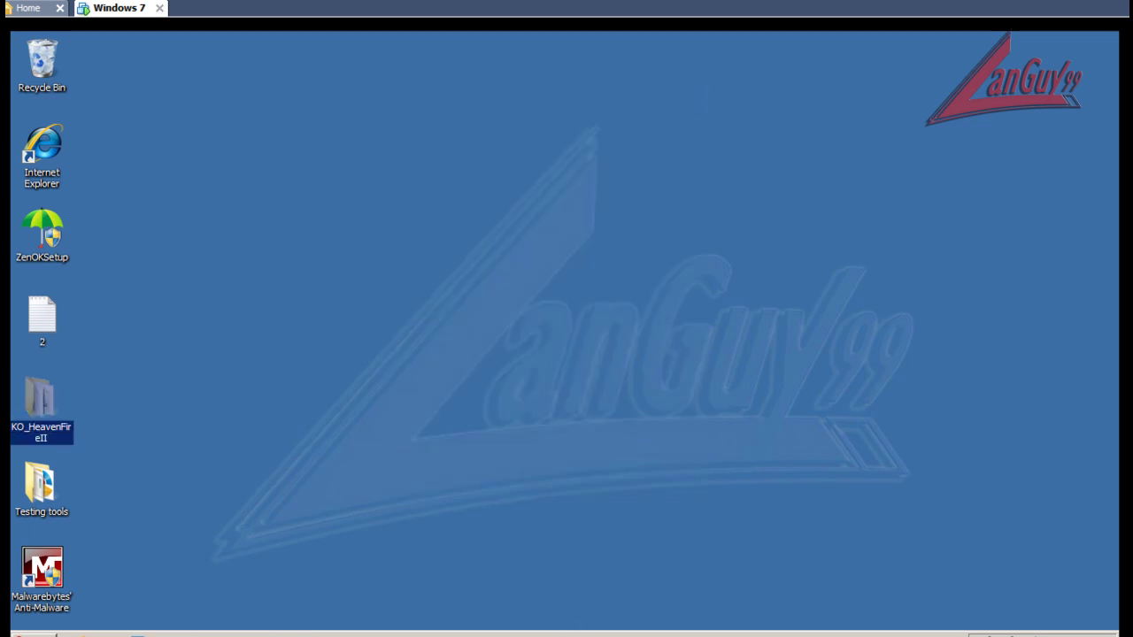
Start Task Manager, show all users' processes, and sort by memory and description to find zenok.exe.
right_click(601, 634)
left_click(652, 591)
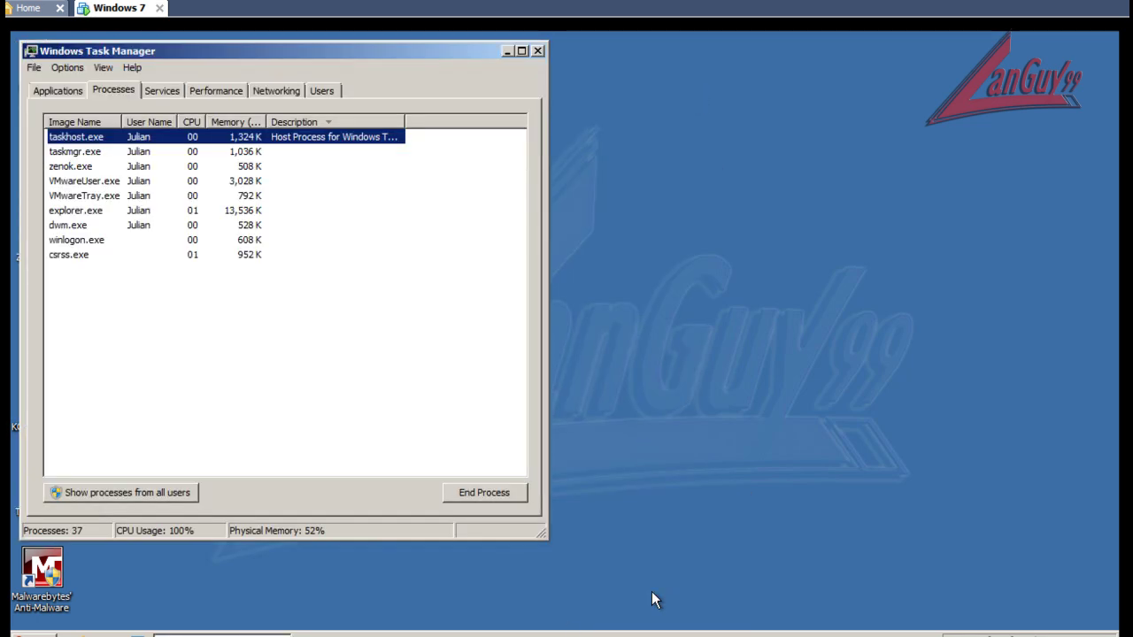
left_click_drag(475, 59, 684, 104)
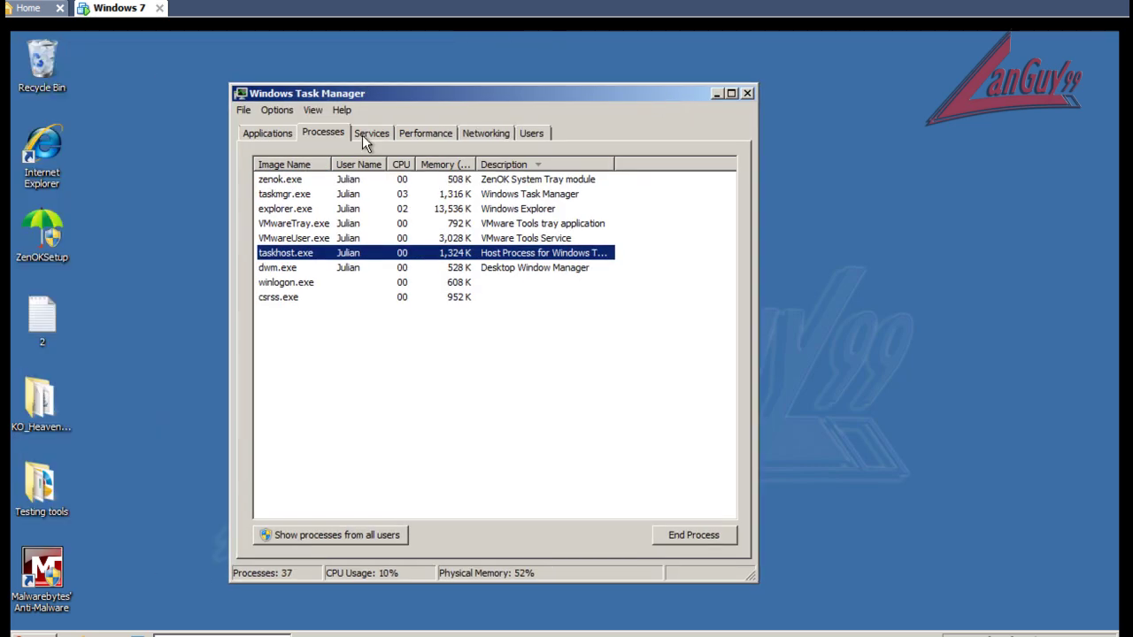
left_click(395, 531)
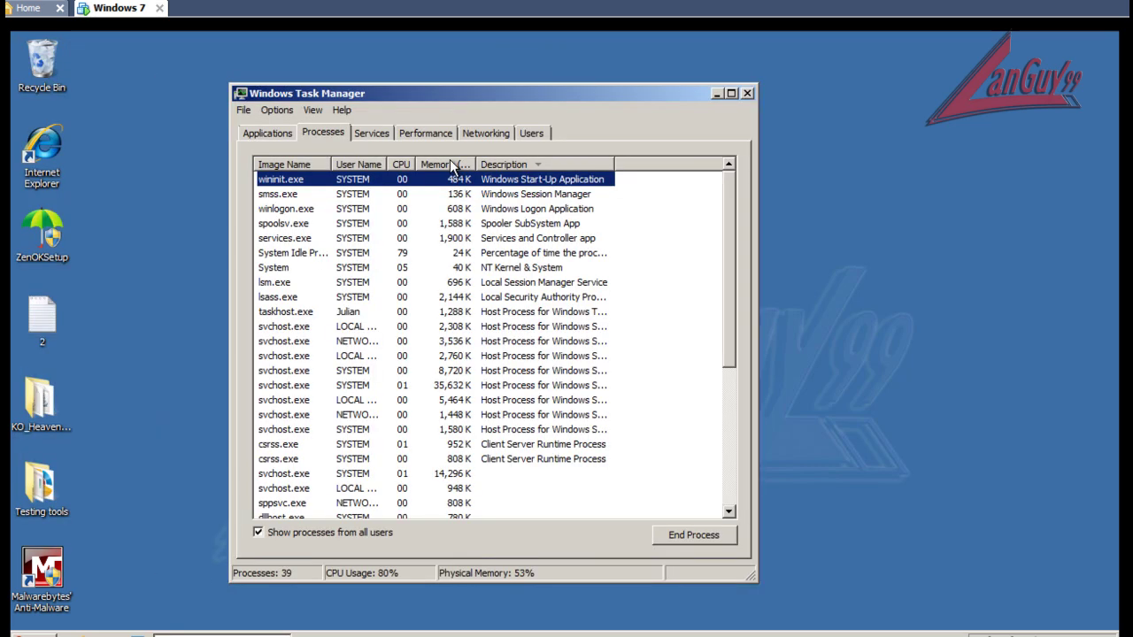
left_click(449, 165)
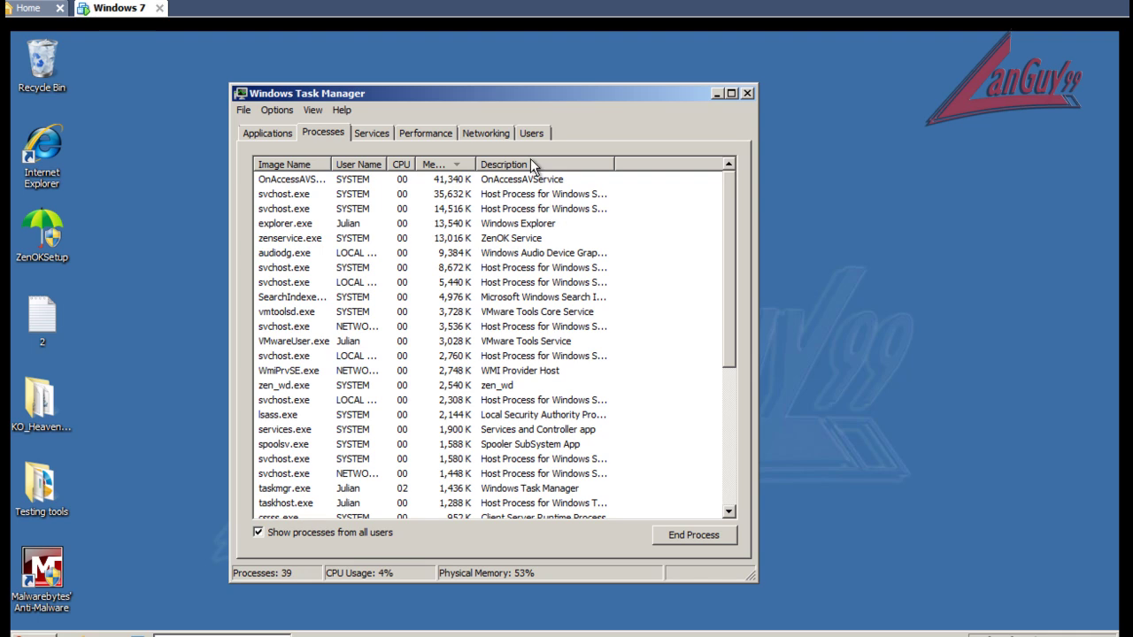
left_click(562, 165)
left_click(562, 163)
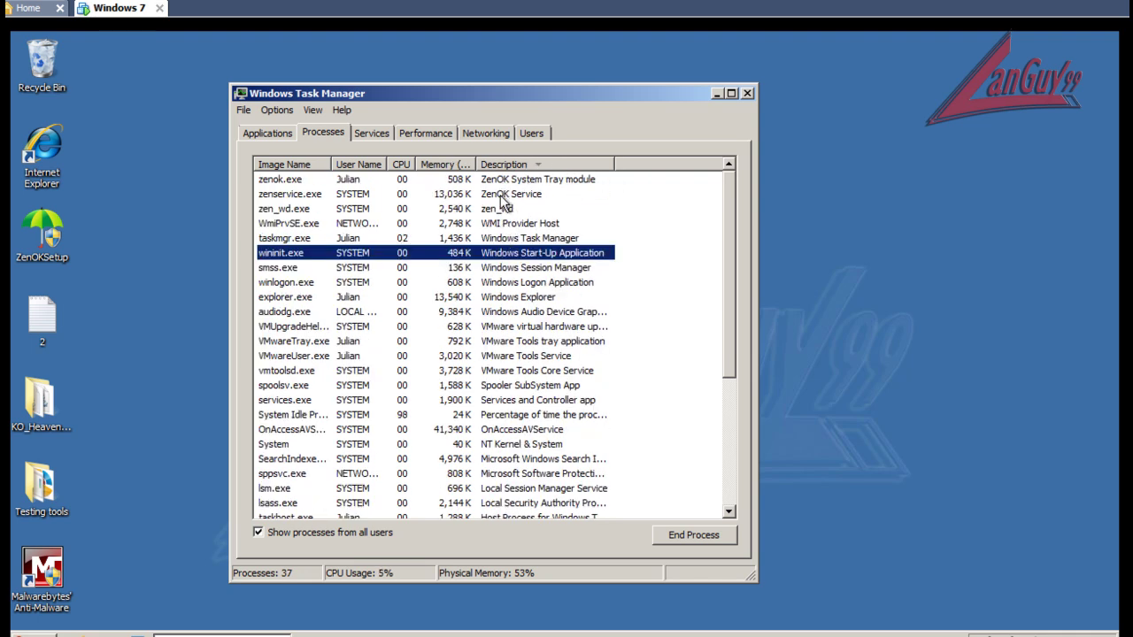
left_click_drag(505, 212, 512, 180)
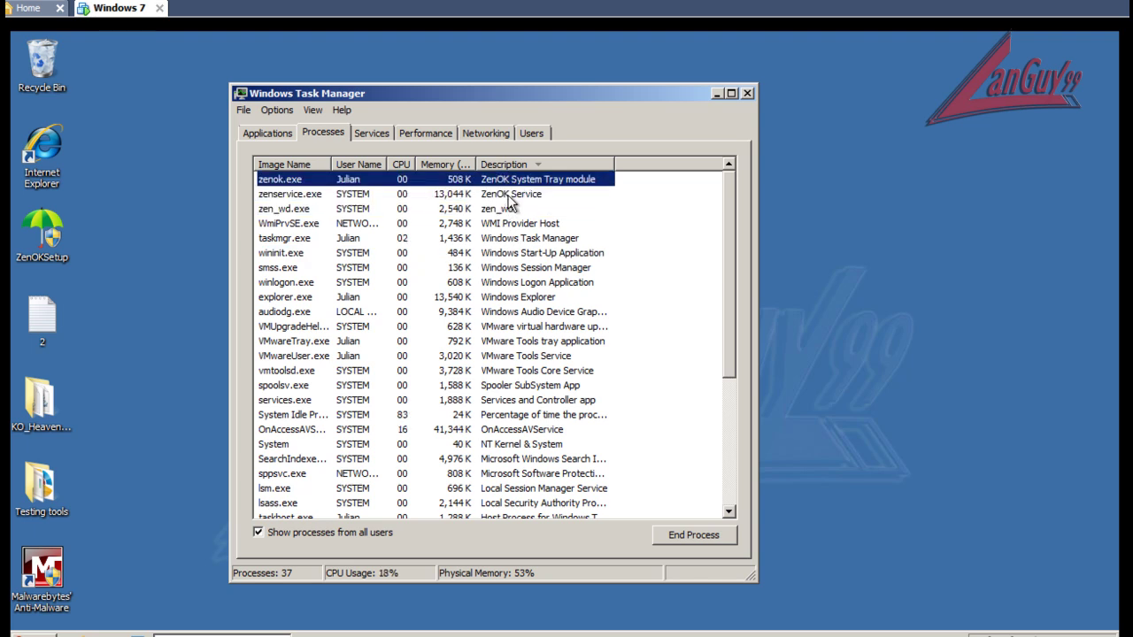
Inspect the OnAccessAVS.exe process, close Task Manager, and dismiss ZenOK's tray options.
scroll(501, 295, "down", 1)
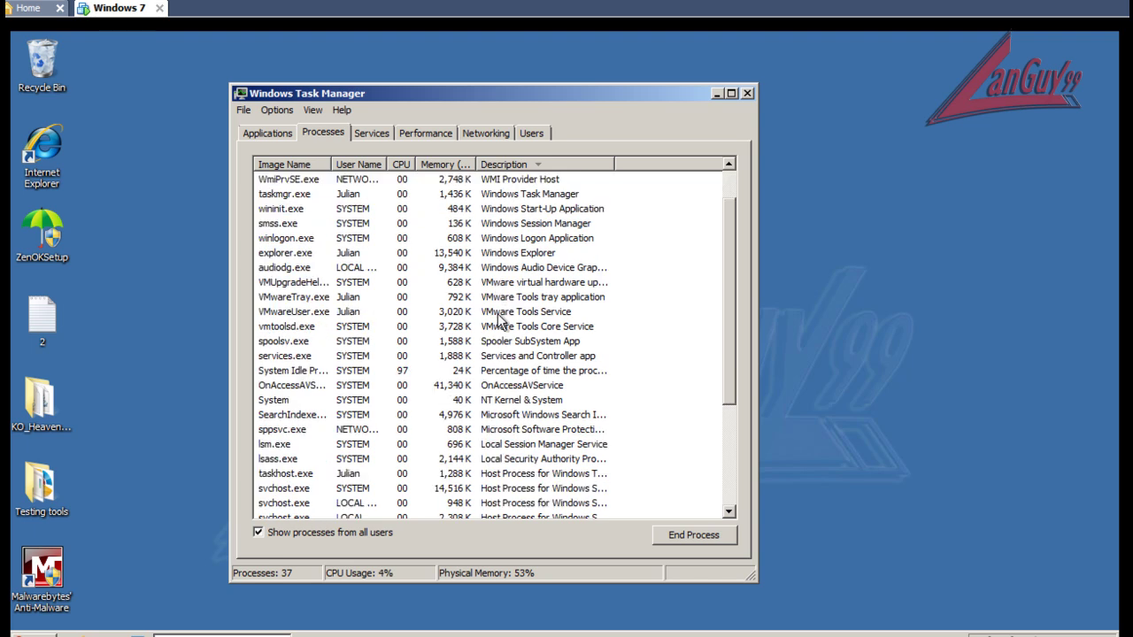
left_click(492, 387)
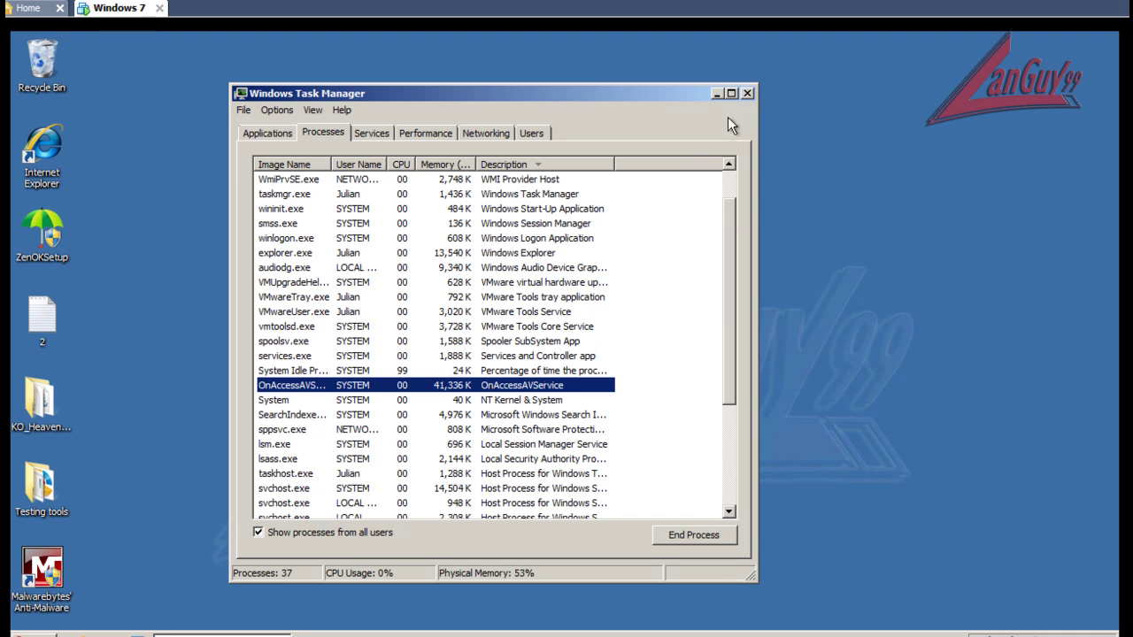
left_click(748, 94)
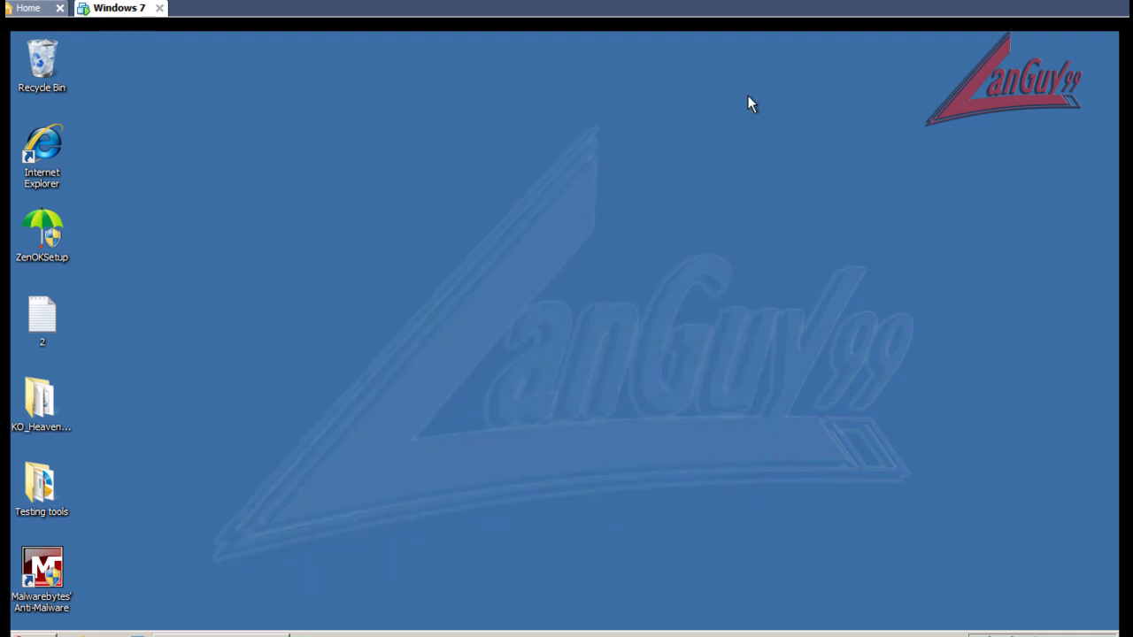
left_click(976, 635)
right_click(965, 574)
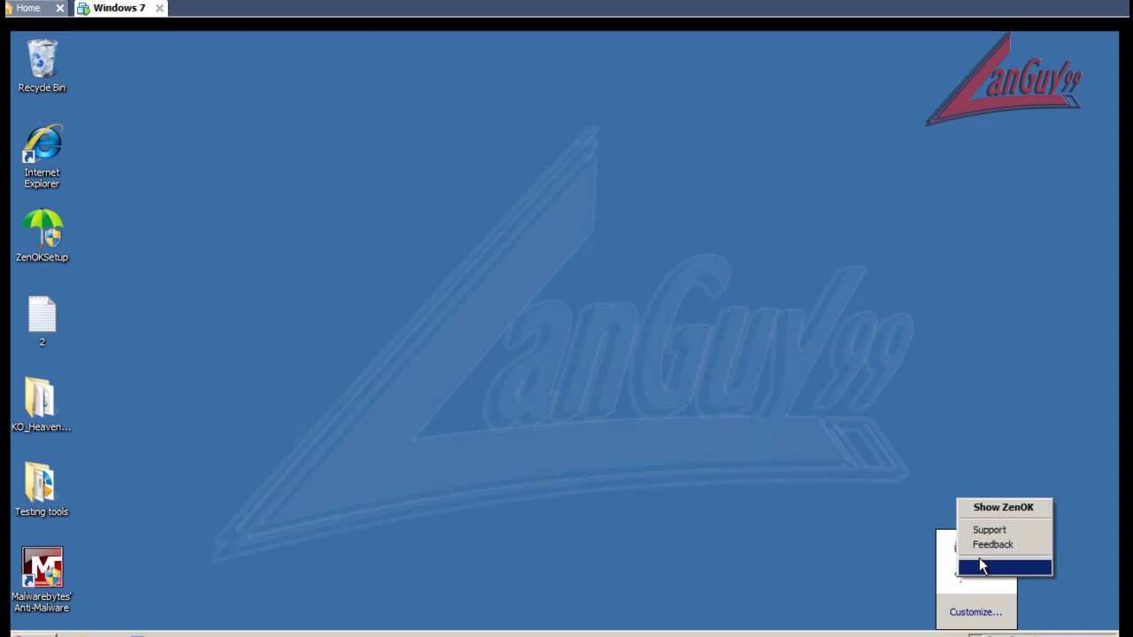
left_click(847, 508)
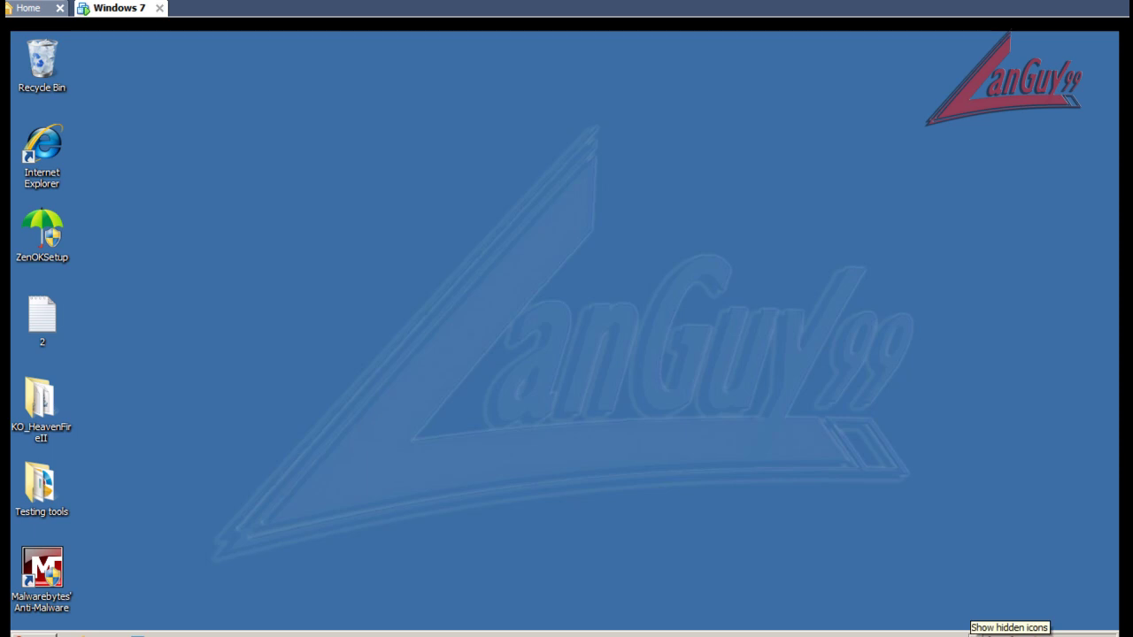
left_click(839, 632)
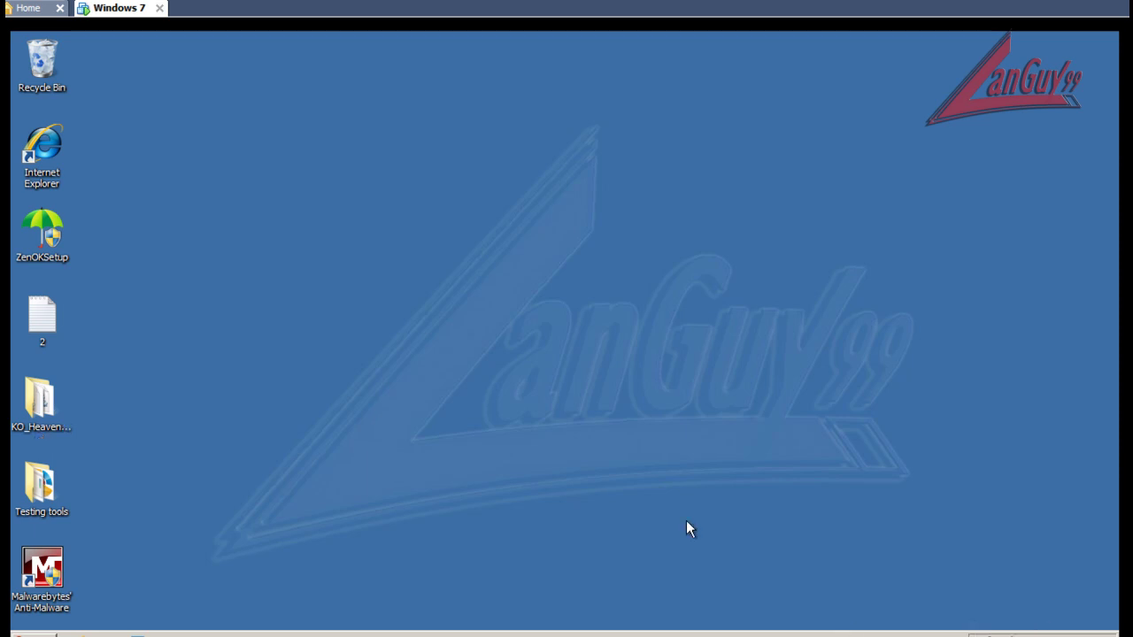
left_click(552, 438)
Open ZenOK's Backup page from the tray and dismiss the registration prompt from Read more.
left_click(975, 634)
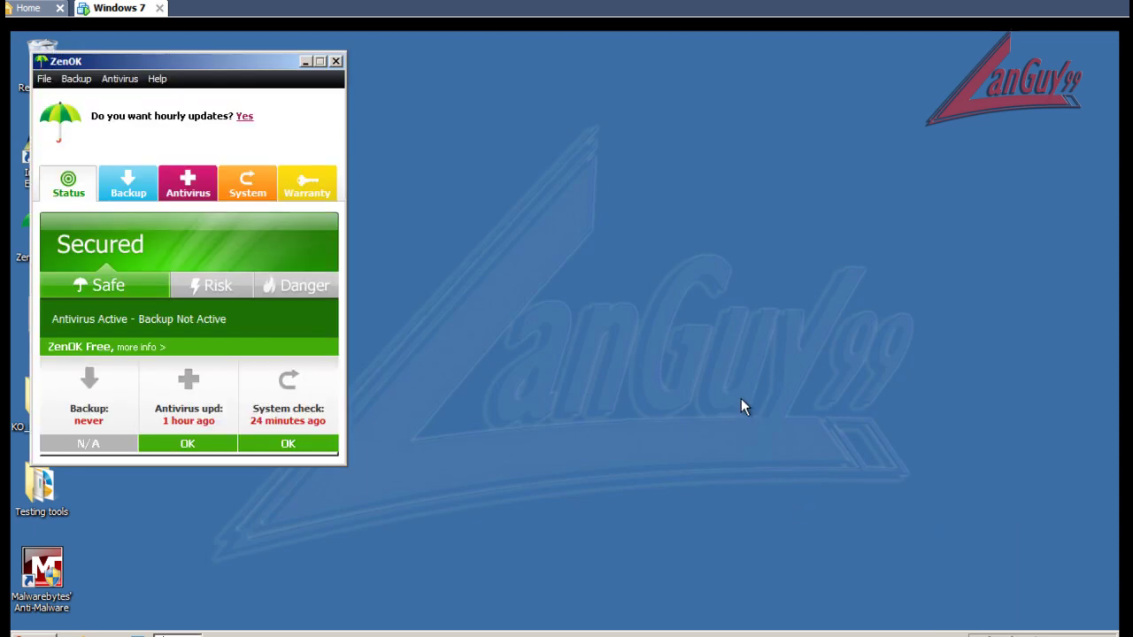
left_click(136, 185)
left_click(274, 378)
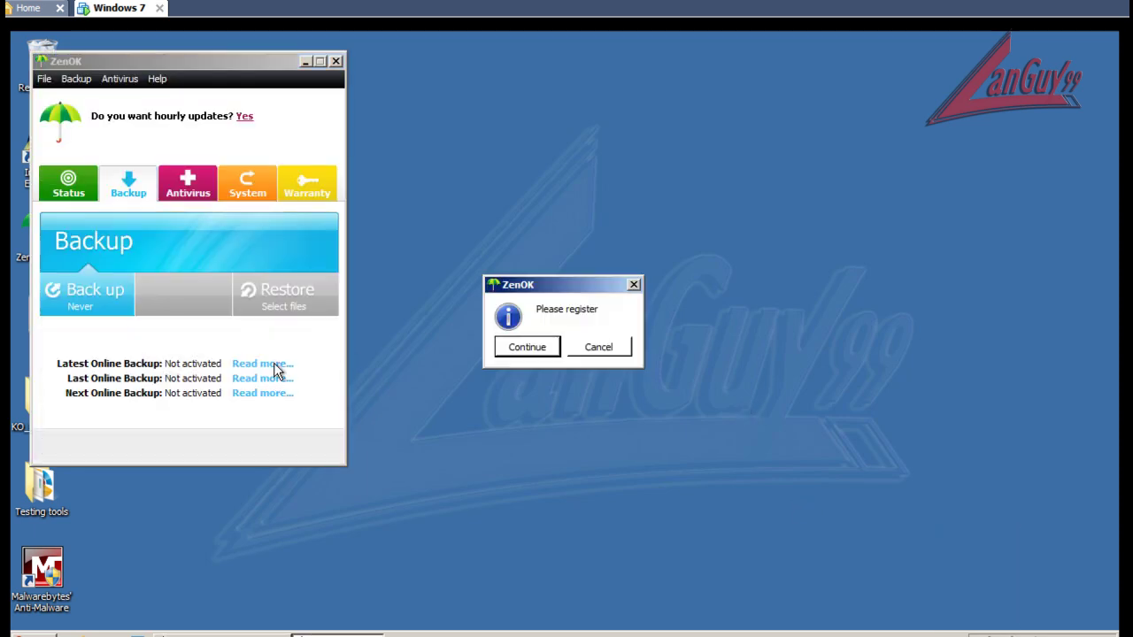
left_click(528, 347)
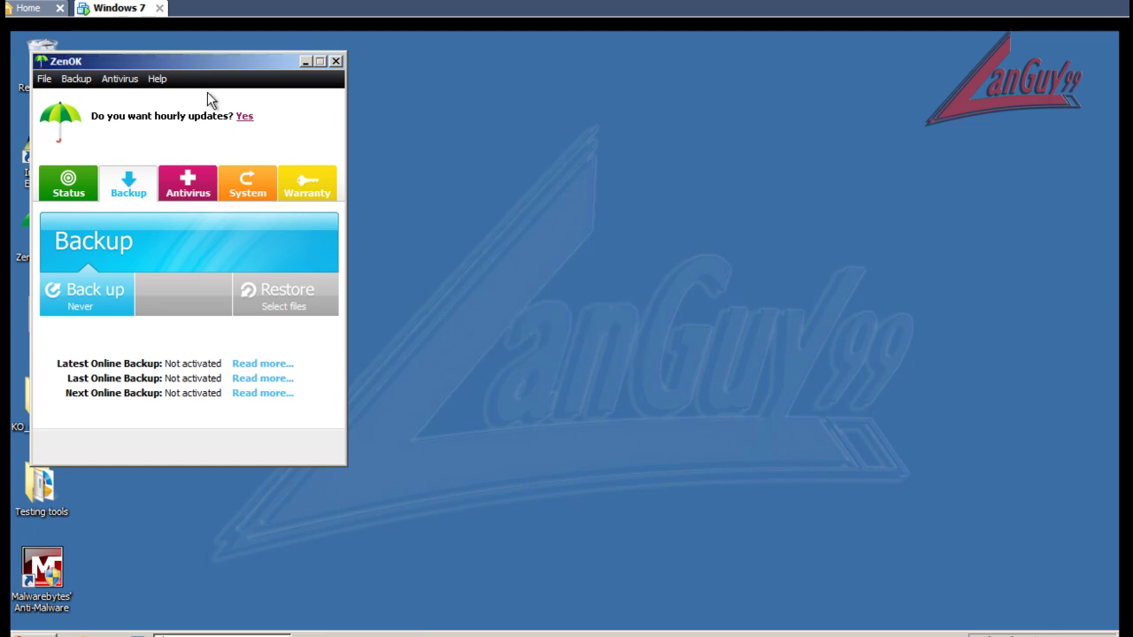
Try Backup > Warranty File Selection, cancel its registration prompt, and close ZenOK.
left_click(259, 108)
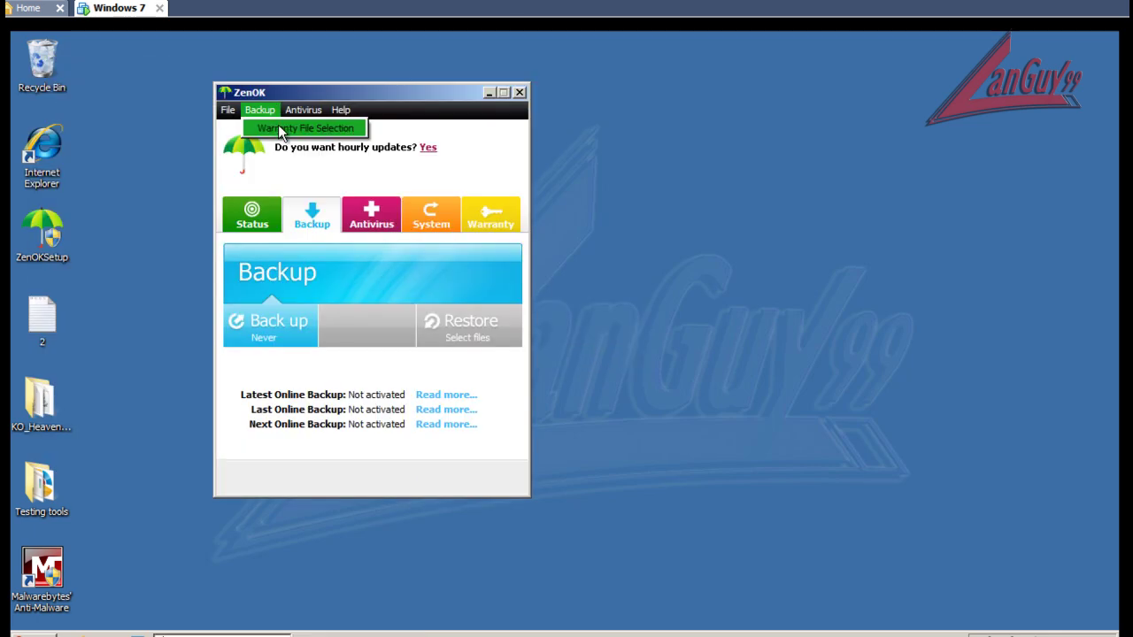
left_click(285, 132)
left_click(602, 347)
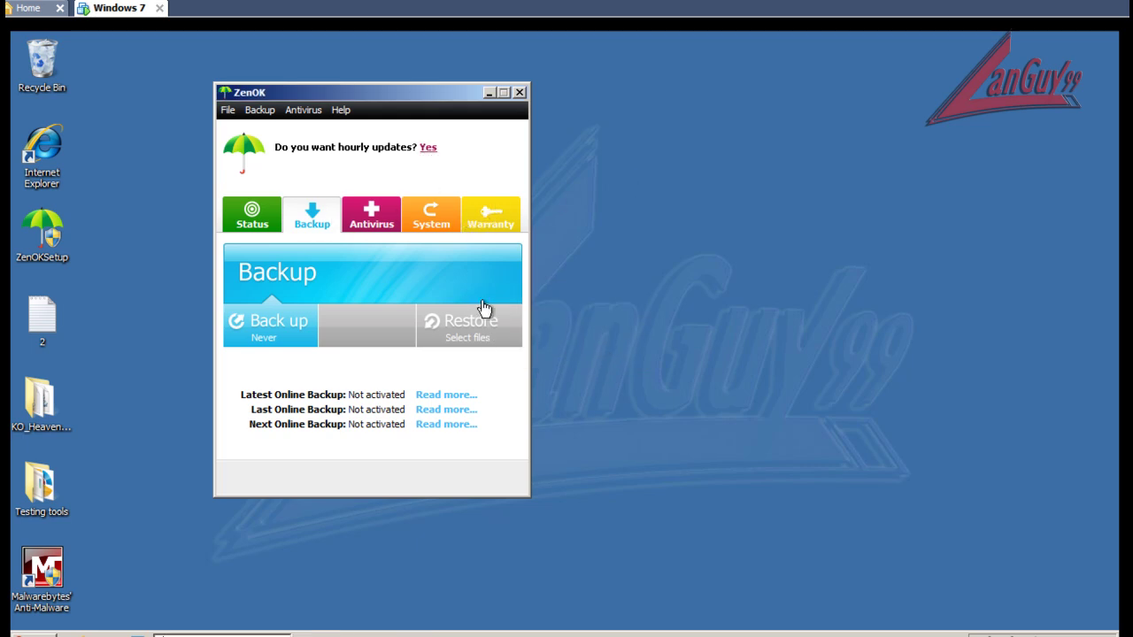
left_click(519, 94)
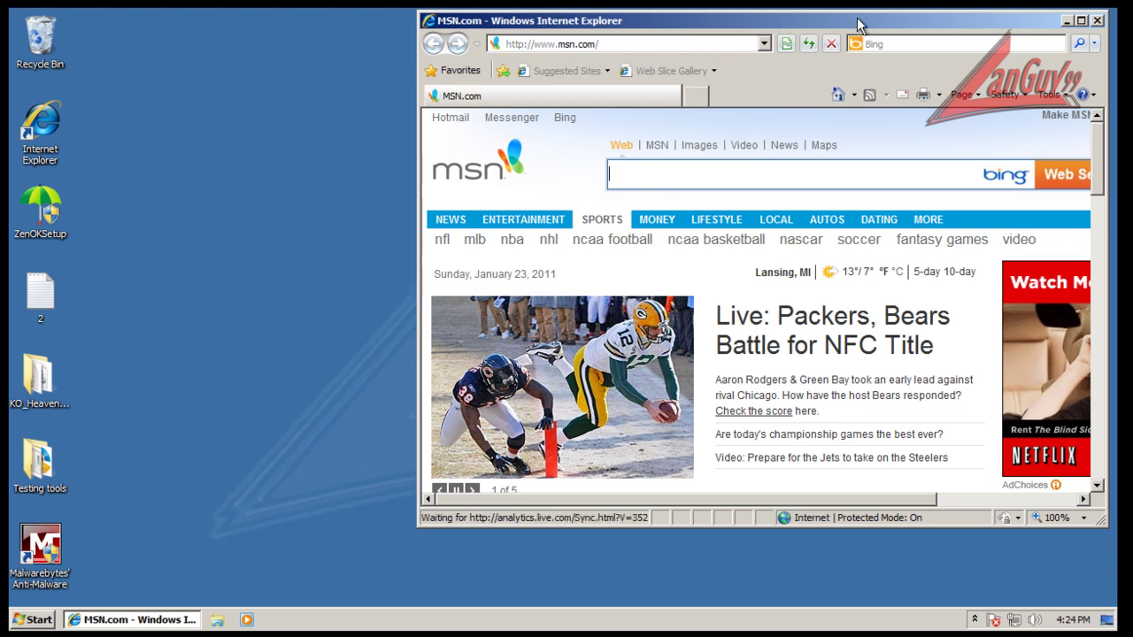
Search Bing for 'zenok', correcting the misspelled 'senok', and open the official ZenOK result.
left_click_drag(846, 25, 746, 53)
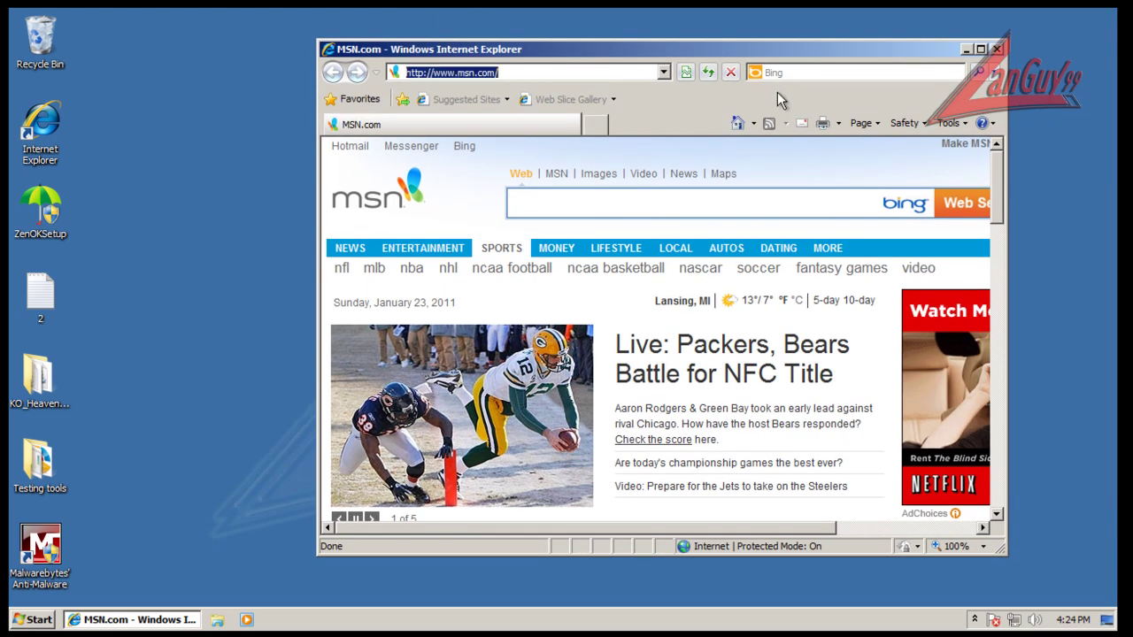
left_click(799, 74)
type("senok")
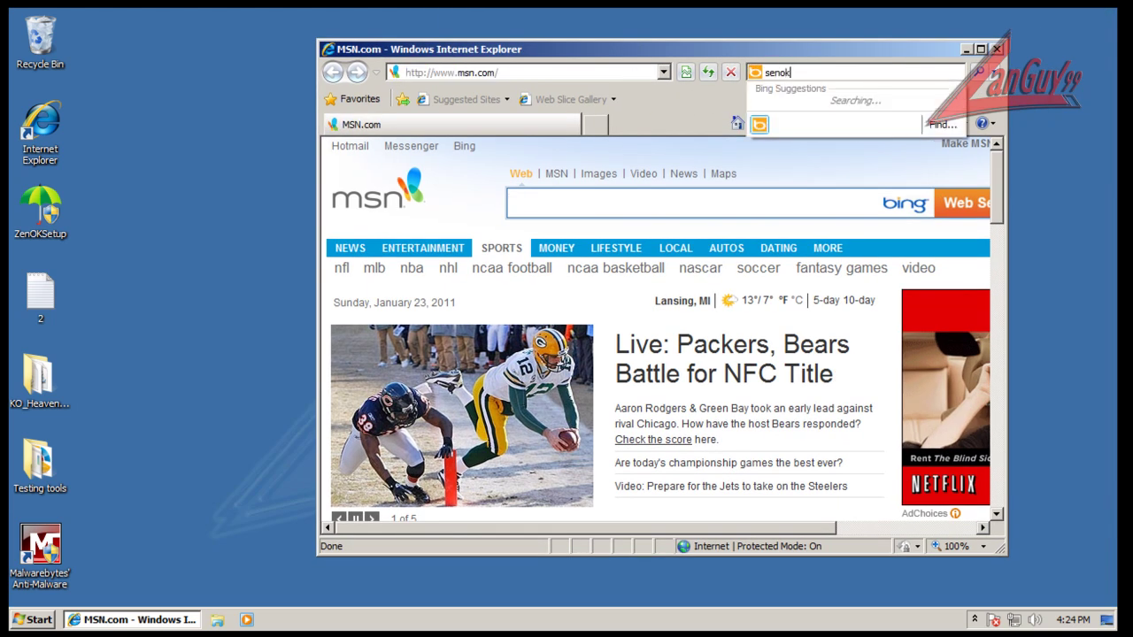
key("Return")
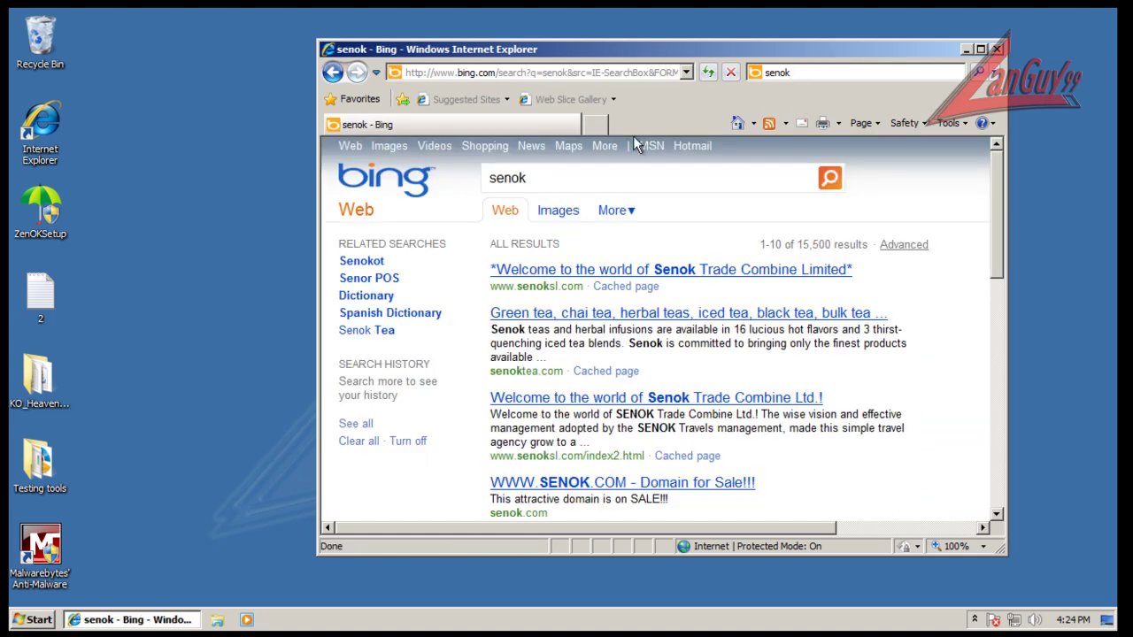
double_click(518, 177)
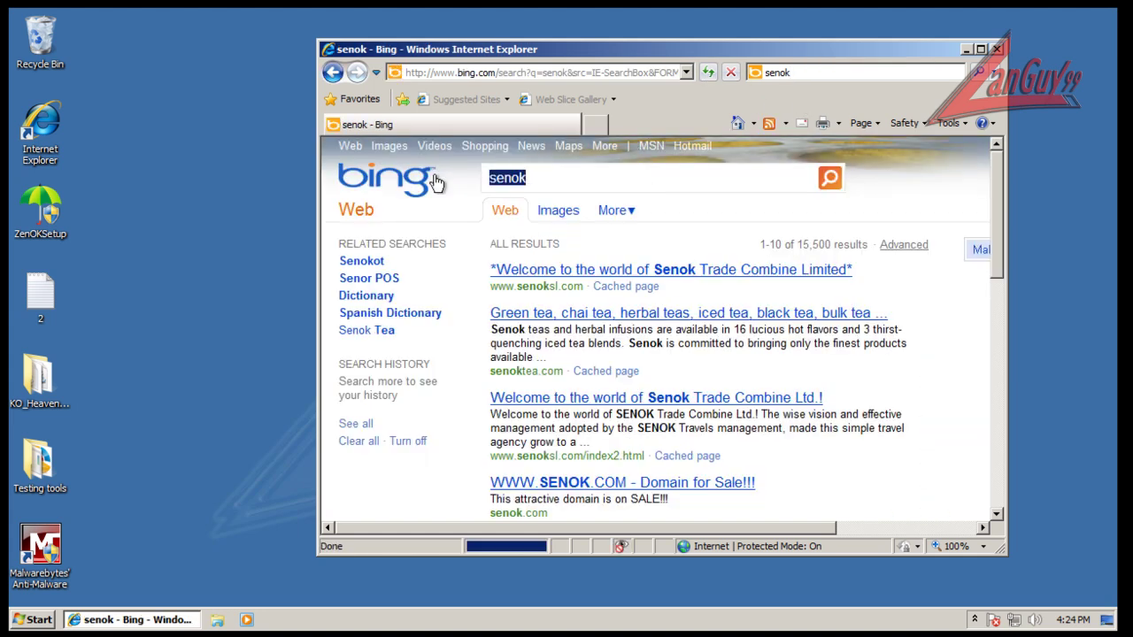
type("zenok")
key("Return")
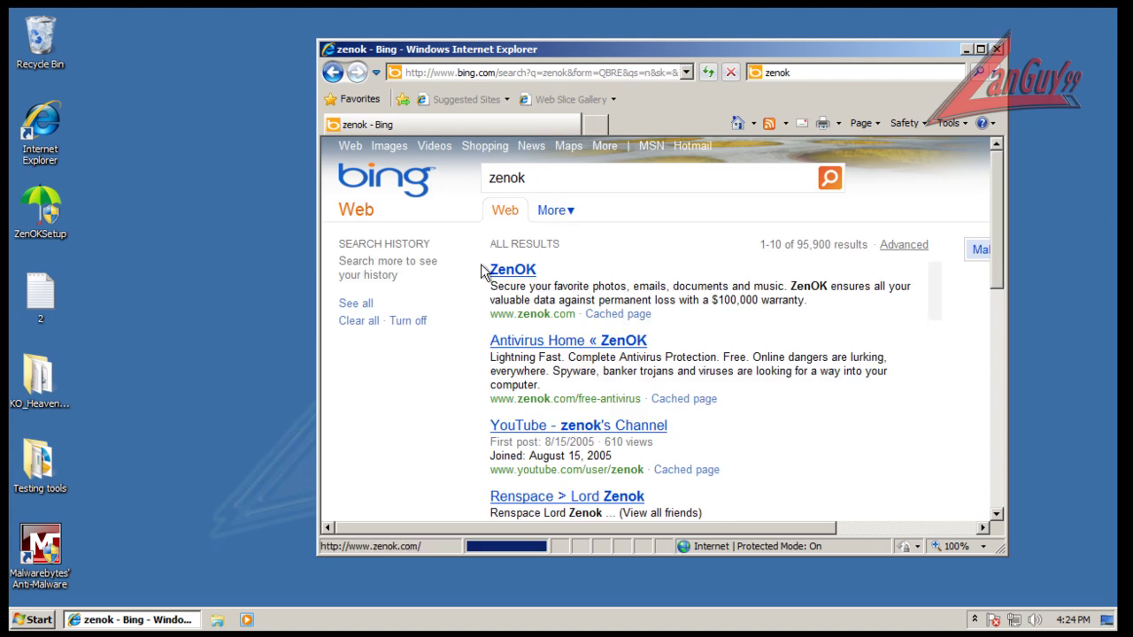
left_click(518, 271)
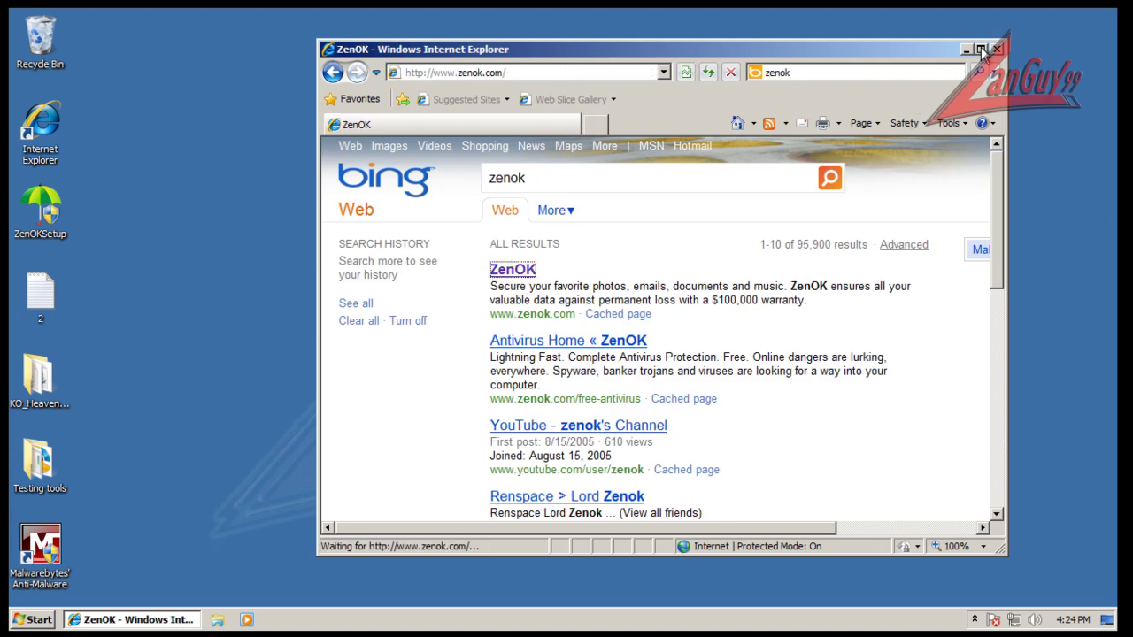
Maximize the browser, look over the download page, and open the Data Loss Protection page.
double_click(611, 49)
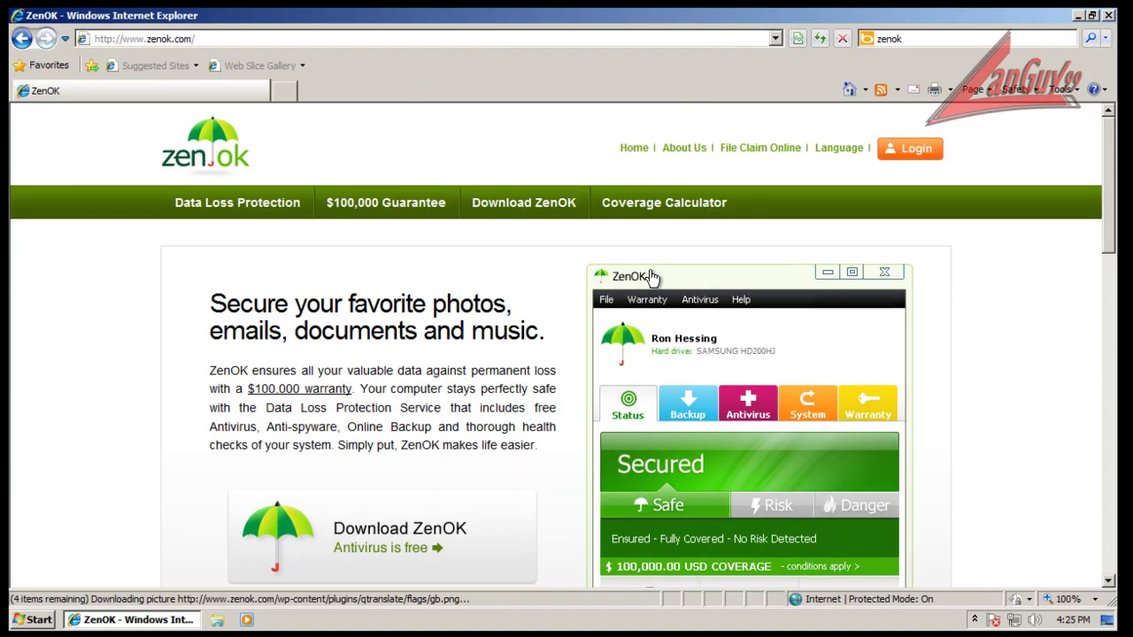
scroll(582, 301, "down", 3)
scroll(581, 345, "down", 3)
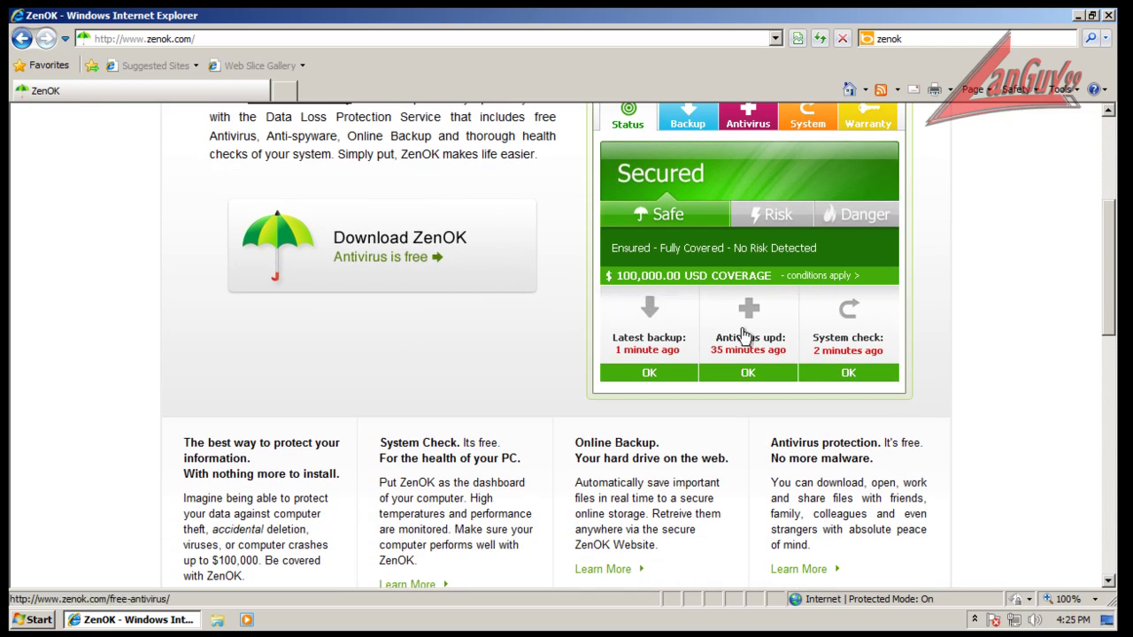
scroll(991, 332, "up", 3)
scroll(859, 320, "up", 3)
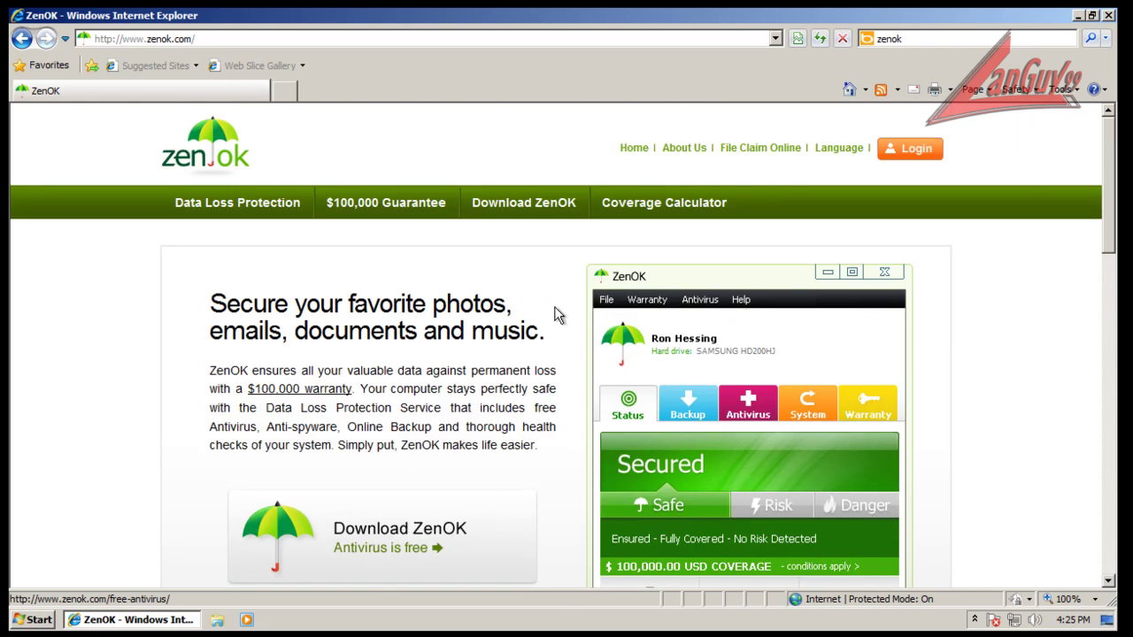
left_click(247, 204)
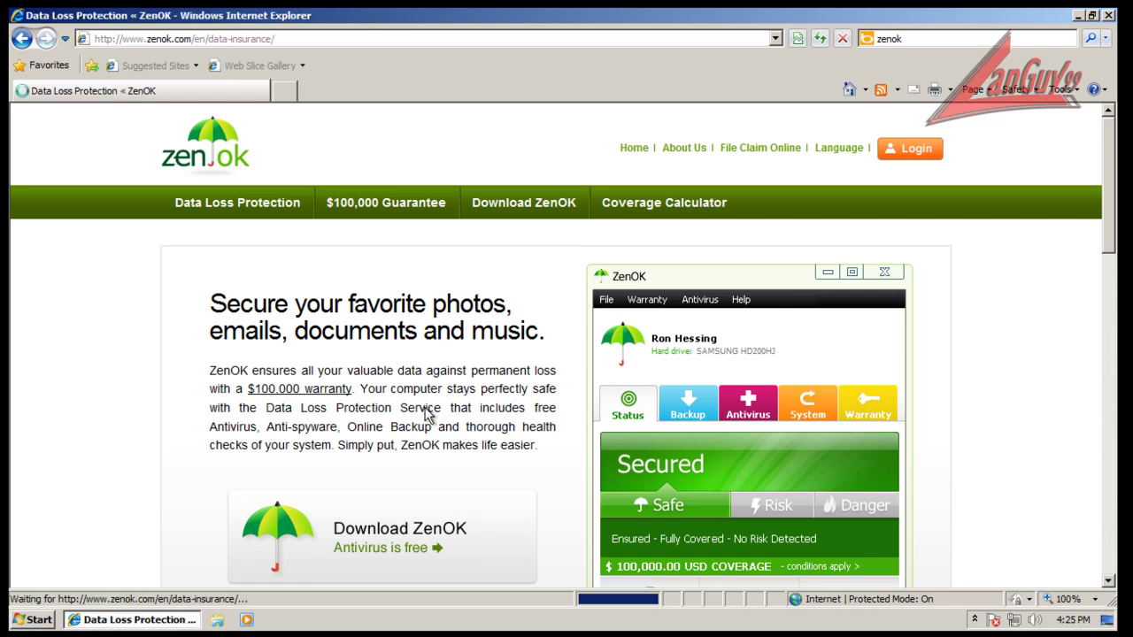
Go to the data warranty enrollment page and sign up for data loss protection.
scroll(429, 416, "down", 3)
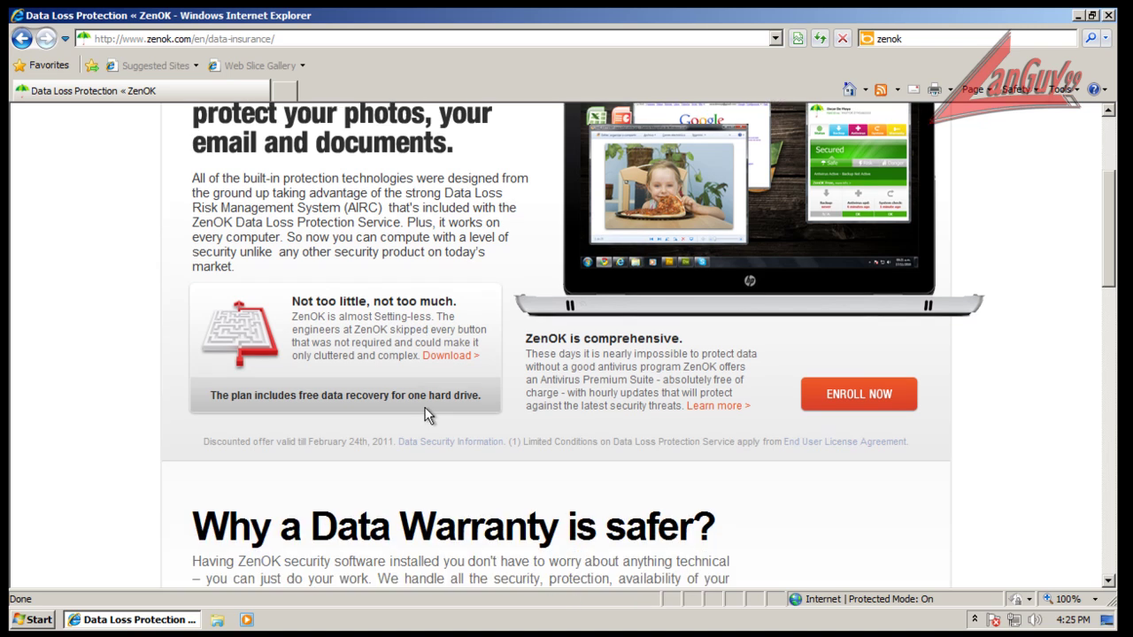
left_click(832, 405)
scroll(938, 397, "down", 3)
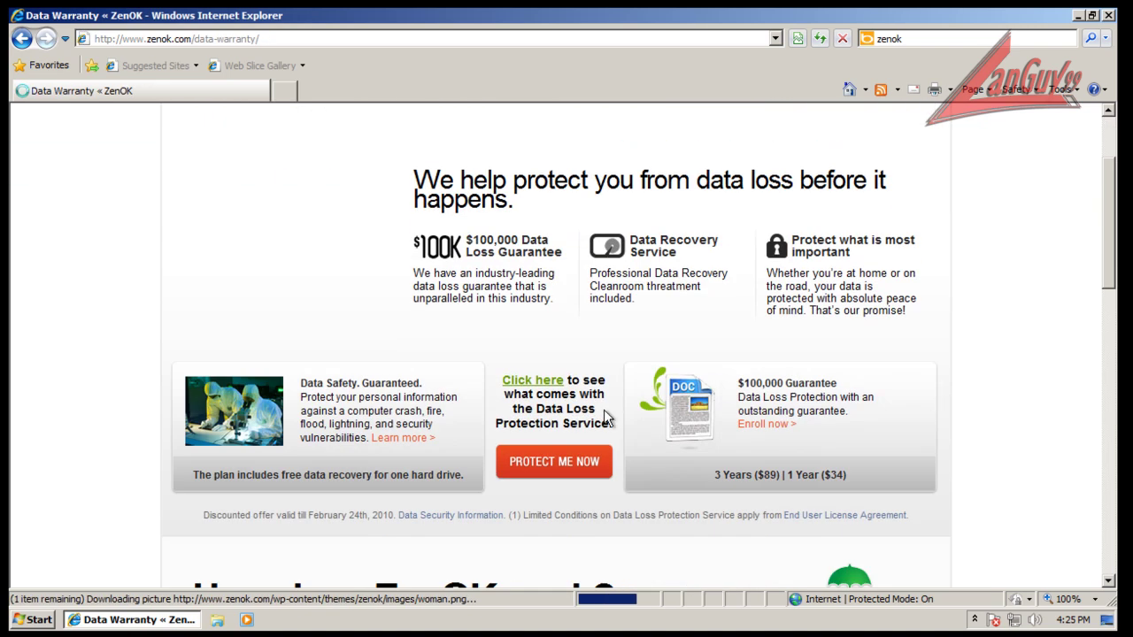
left_click(558, 467)
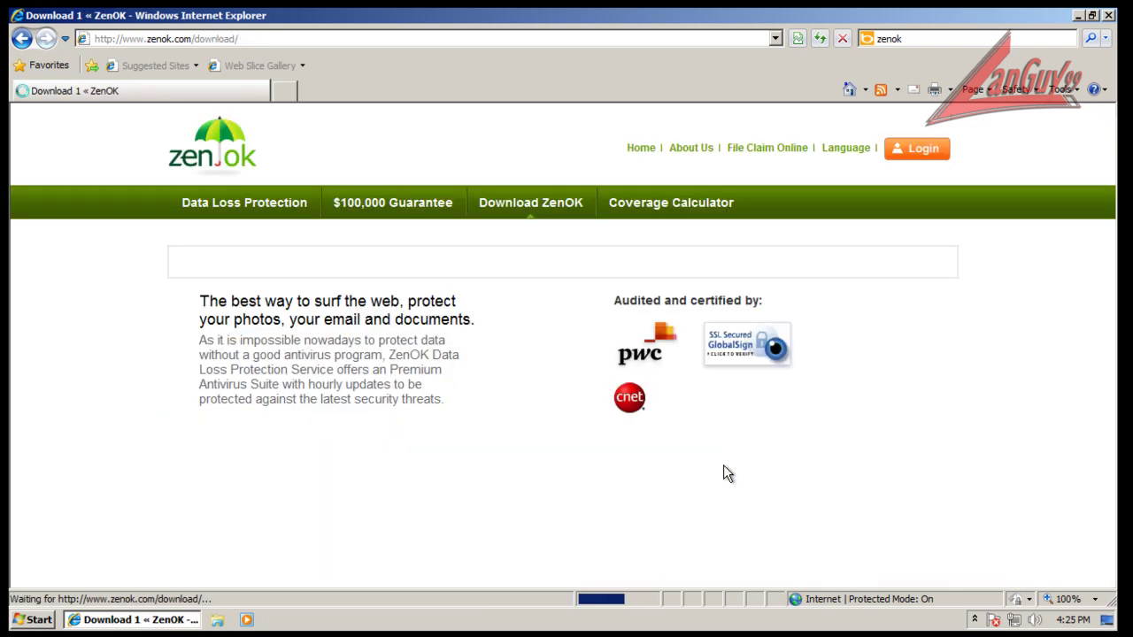
Continue to the ZenOK Store page and scroll down to its coverage calculator.
scroll(967, 469, "down", 3)
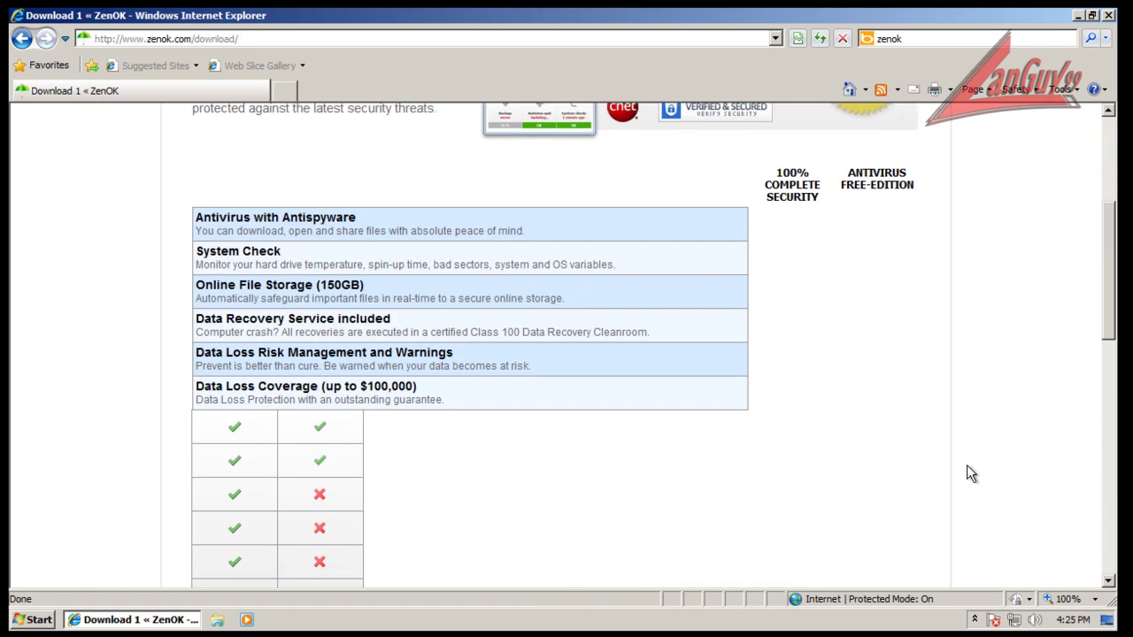
scroll(966, 469, "down", 3)
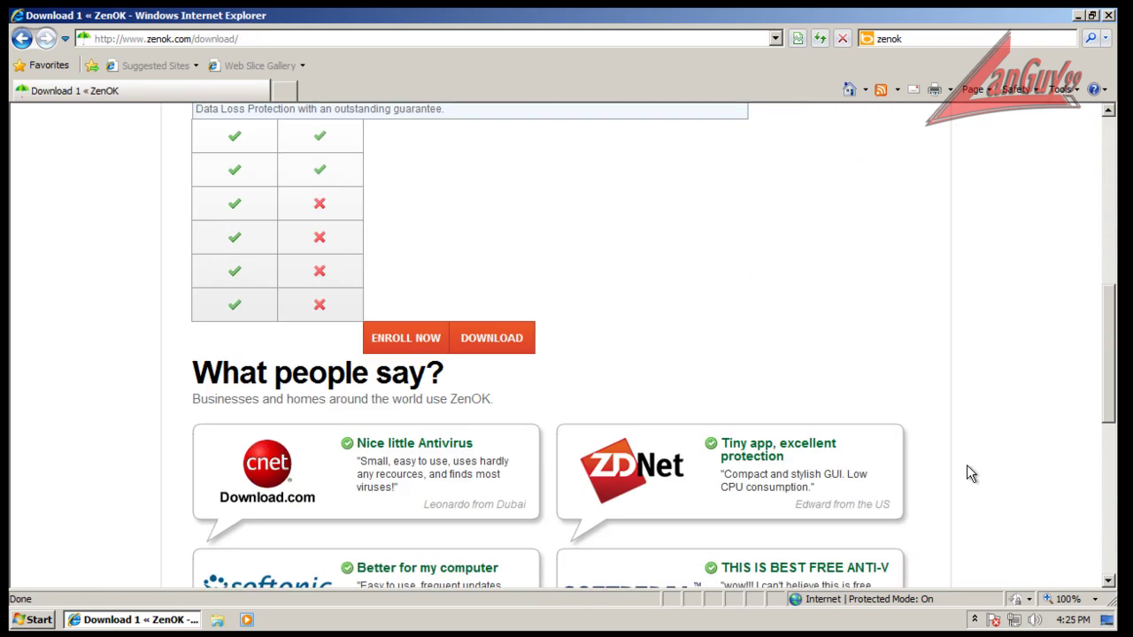
left_click(423, 342)
scroll(698, 372, "down", 2)
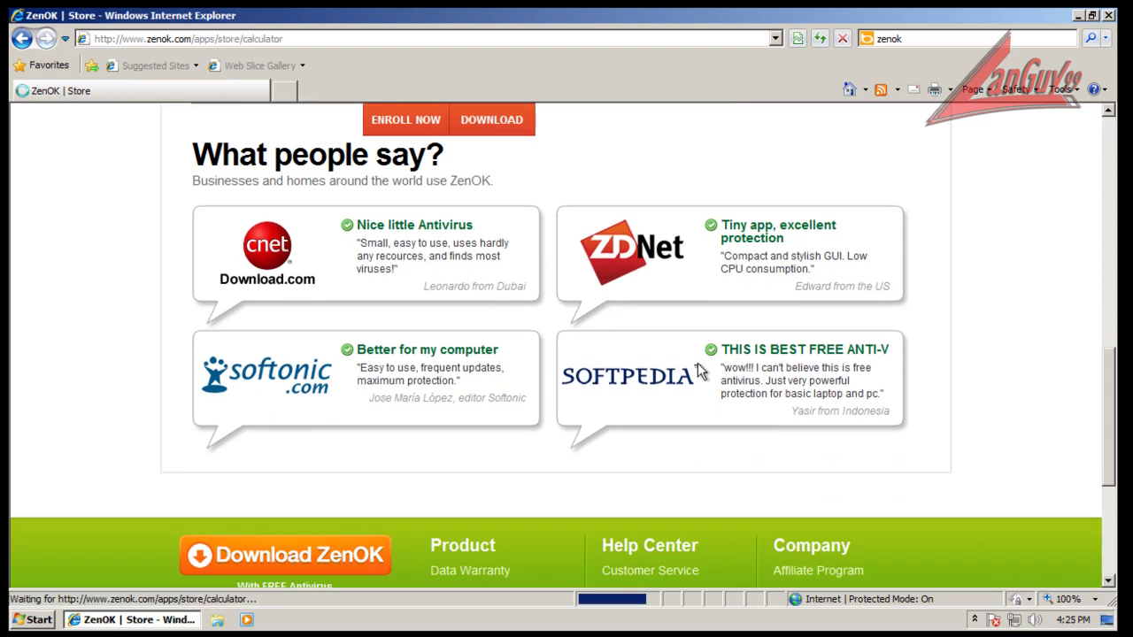
scroll(697, 372, "down", 1)
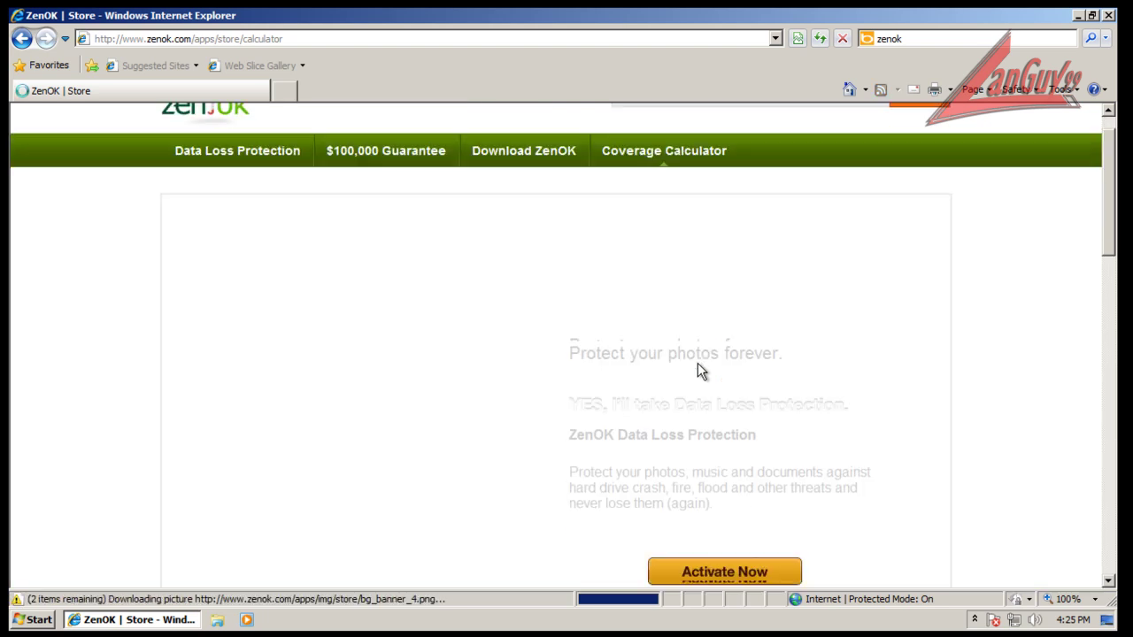
scroll(697, 369, "down", 1)
scroll(708, 372, "down", 1)
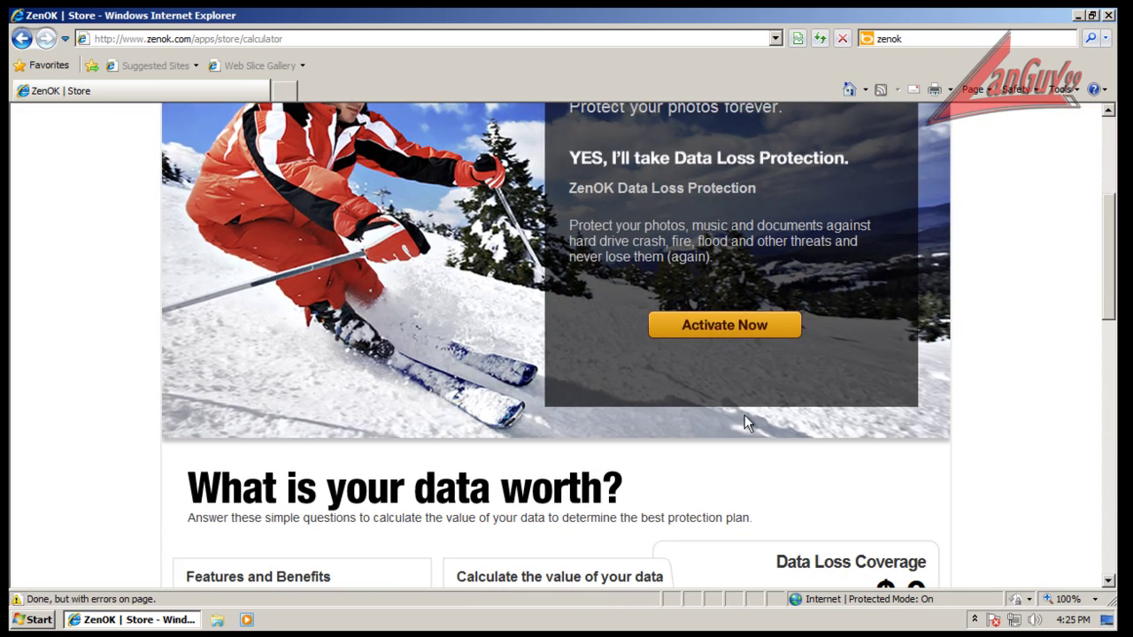
Jump to the coverage calculator and base the data value on Stored Data.
left_click(721, 329)
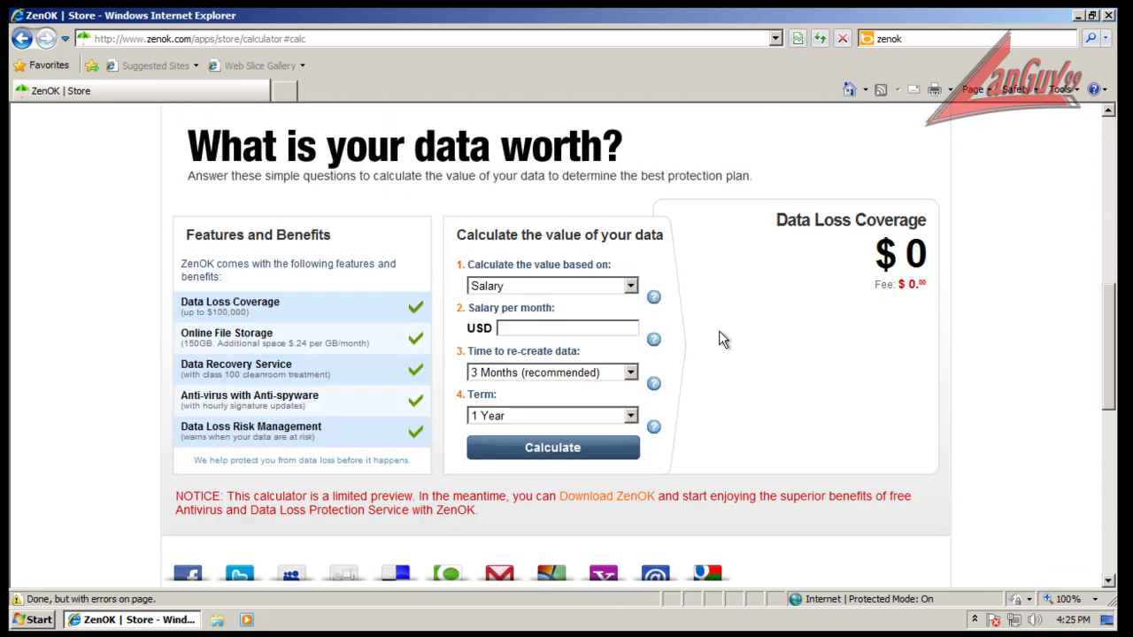
left_click(632, 287)
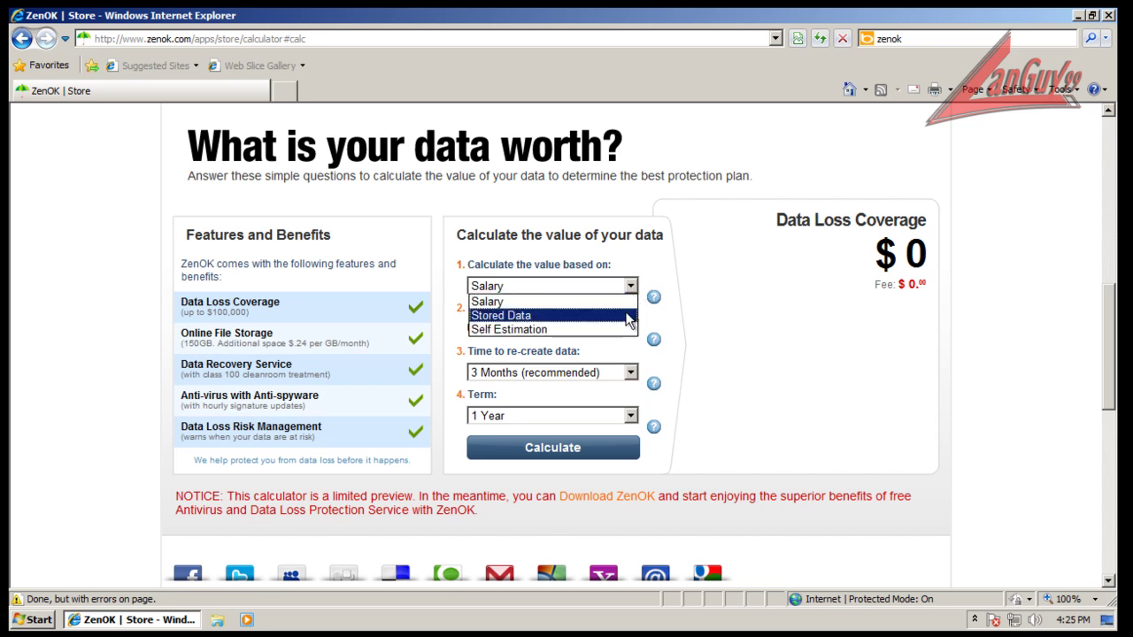
left_click(631, 317)
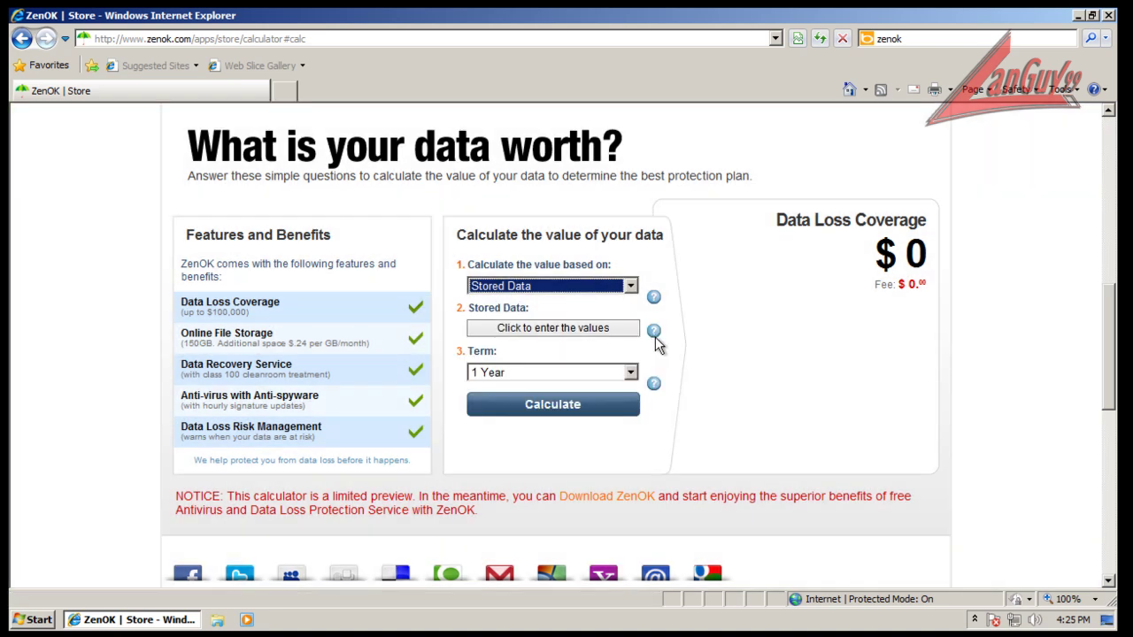
left_click(603, 336)
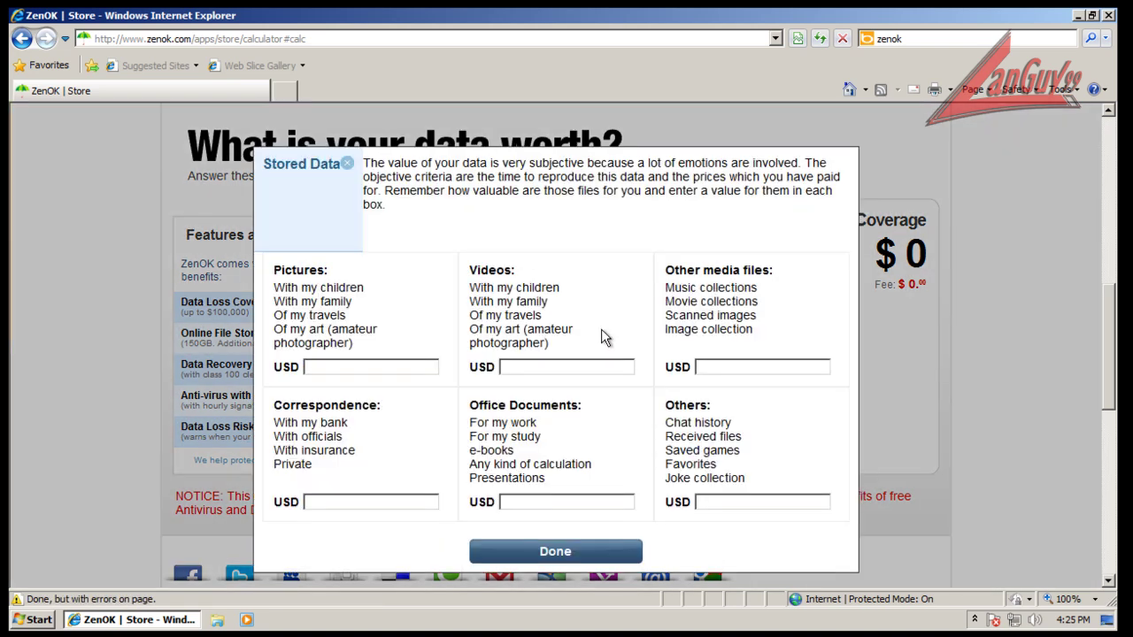
Enter 1000 USD in each stored data value box and save the values.
left_click(400, 368)
type("1000")
left_click(583, 370)
type("100")
key("Tab")
type("10001000")
key("Tab")
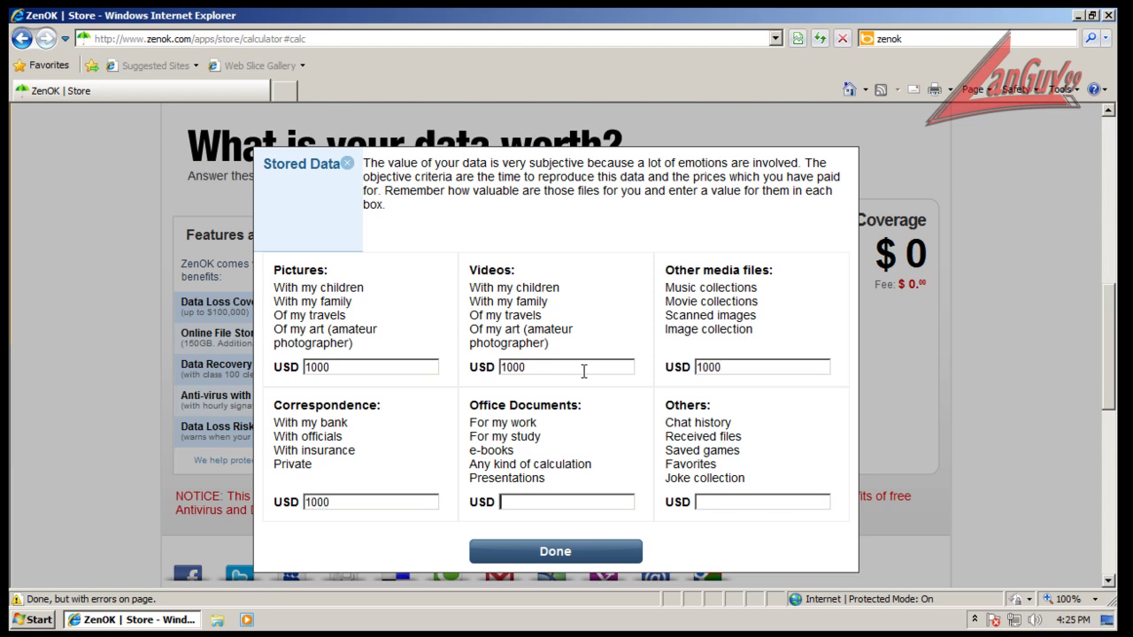
type("1000")
key("Tab")
type("1000")
left_click(562, 552)
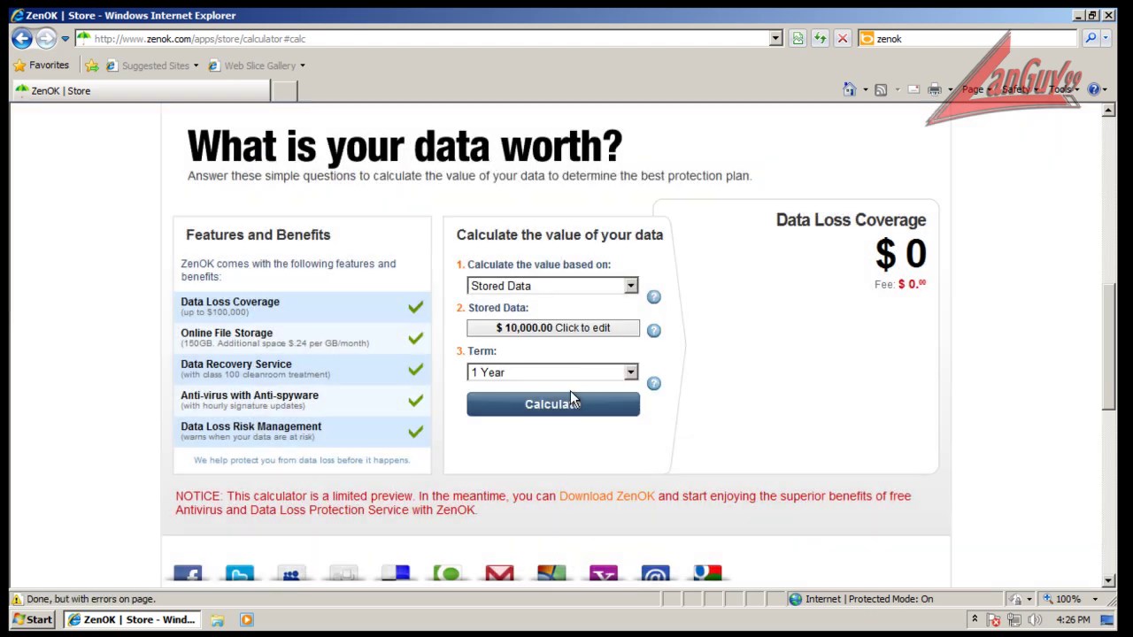
Keep the 1 Year term and calculate the $10,000 coverage with a $34 fee.
left_click(545, 372)
left_click(531, 400)
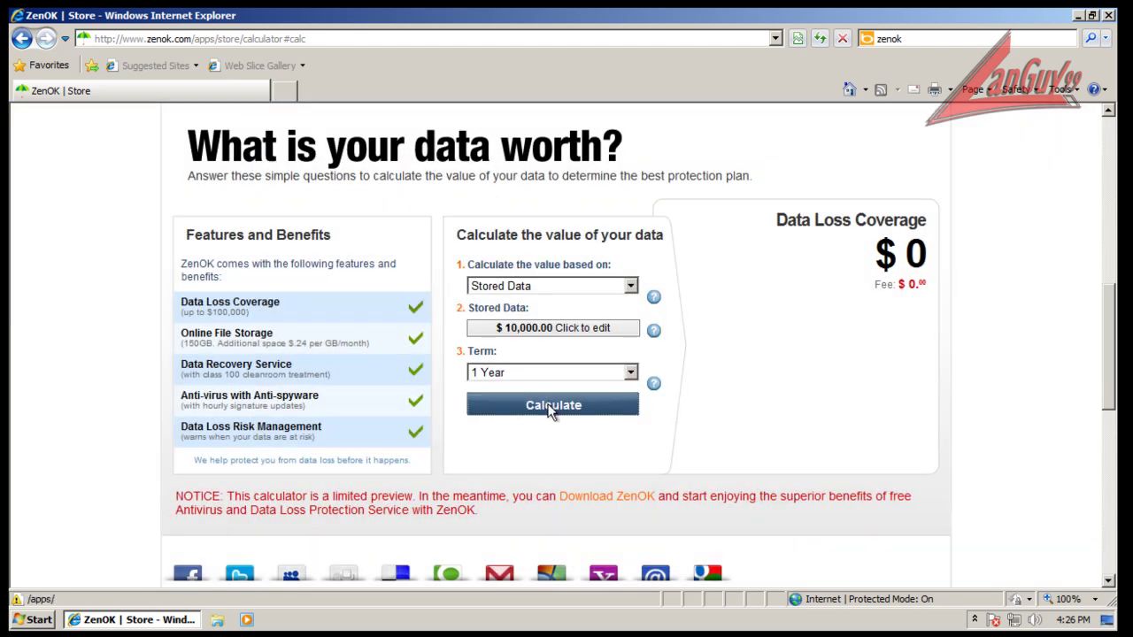
left_click(552, 405)
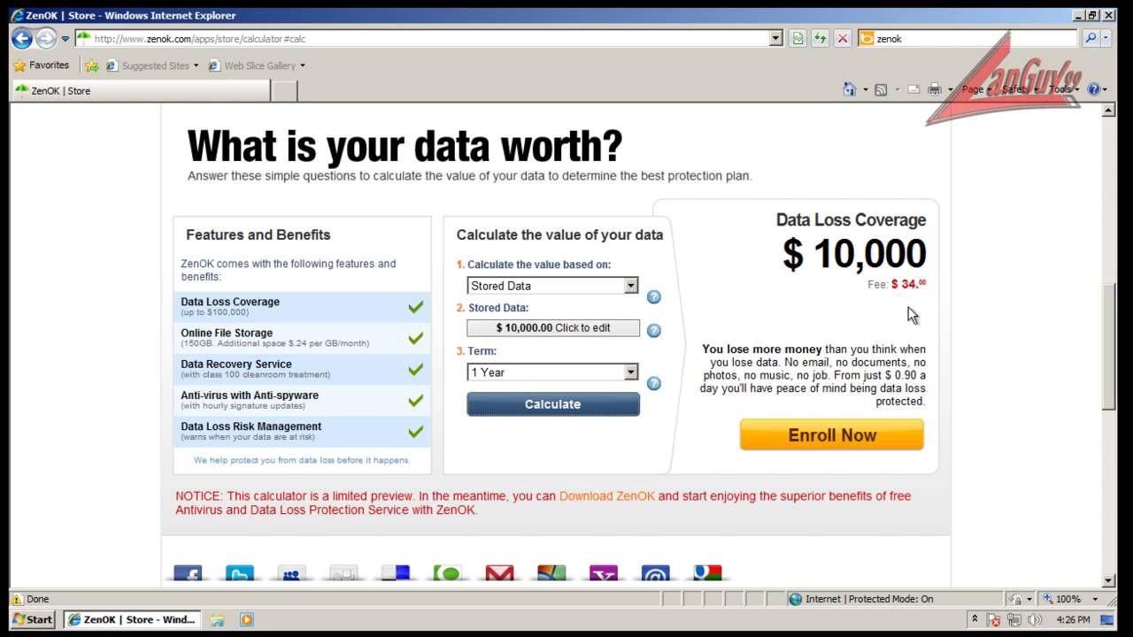
left_click_drag(931, 287, 905, 294)
left_click(991, 318)
scroll(974, 336, "down", 5)
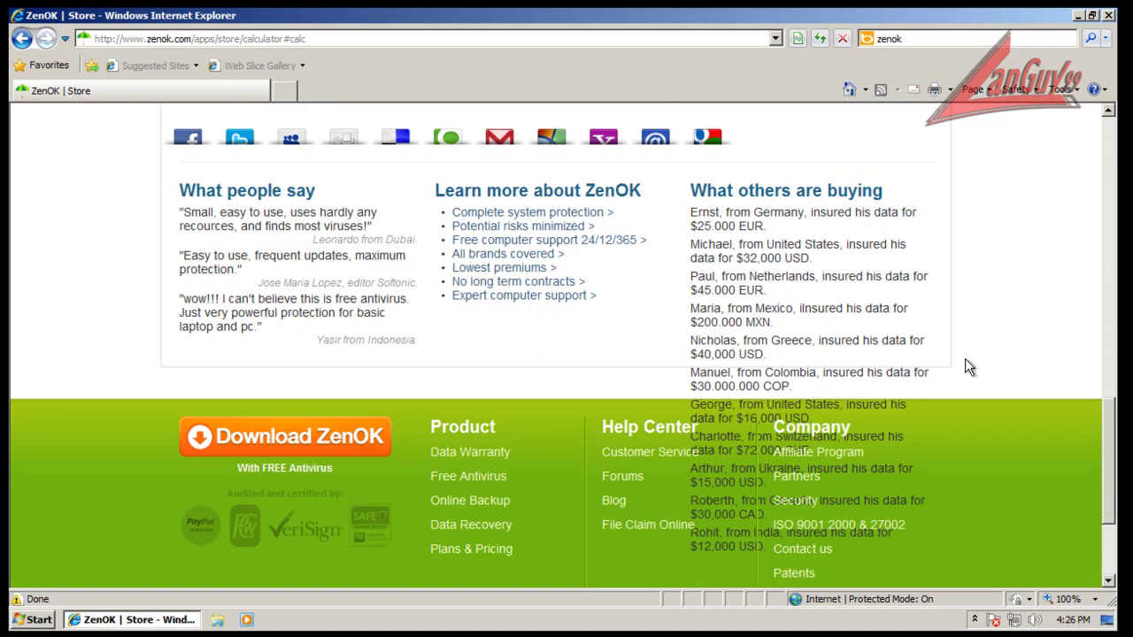
scroll(967, 363, "down", 3)
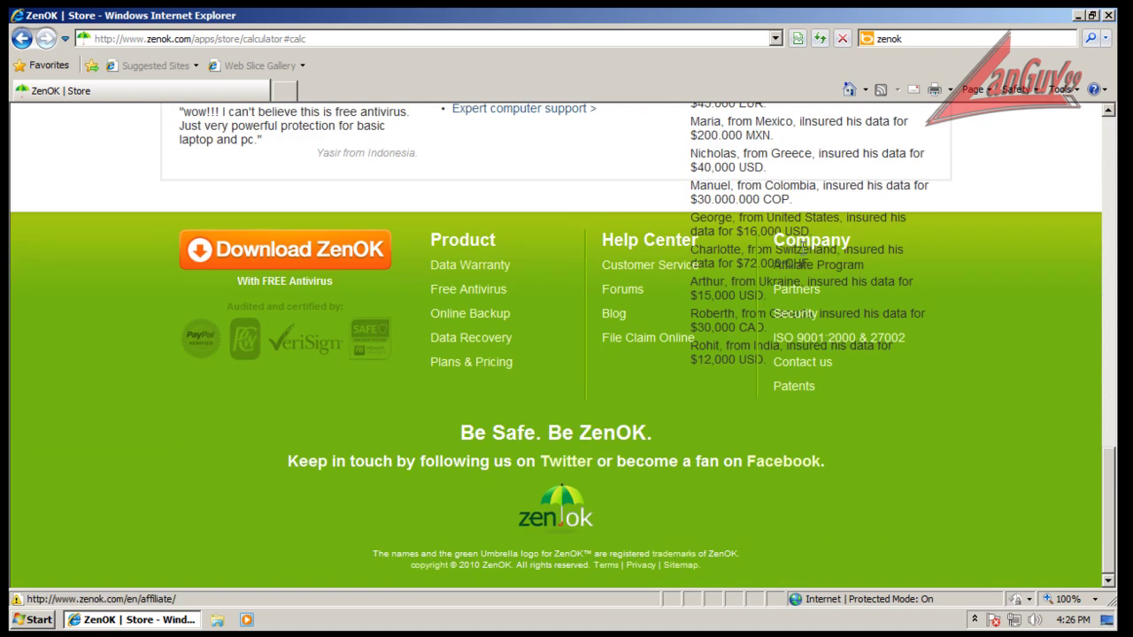
scroll(989, 309, "up", 3)
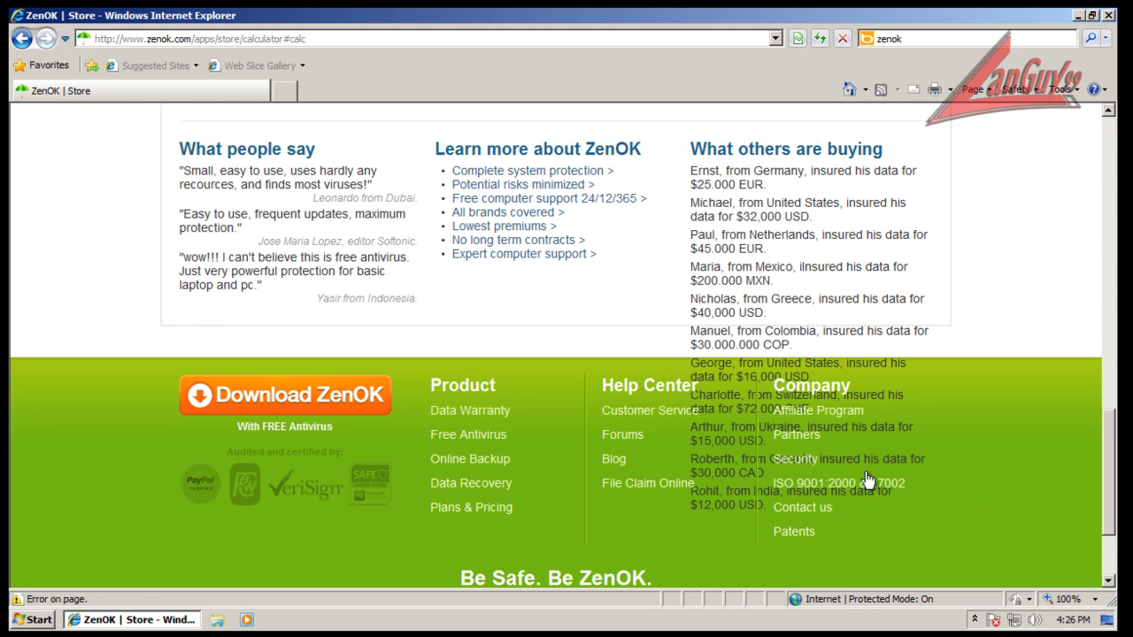
scroll(648, 531, "down", 3)
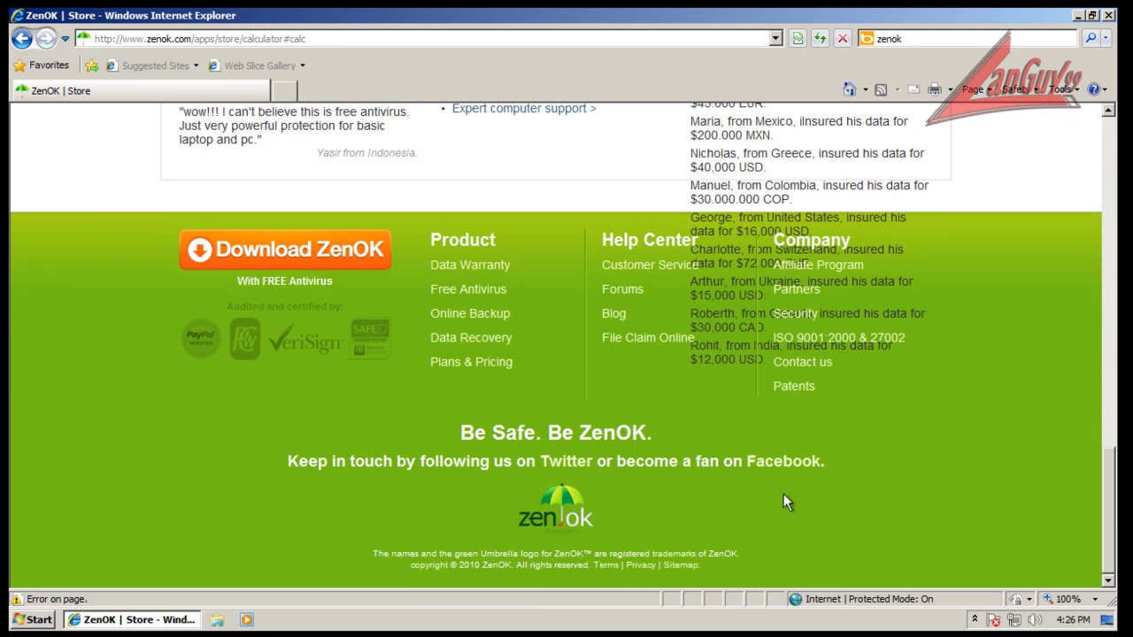
scroll(684, 496, "up", 5)
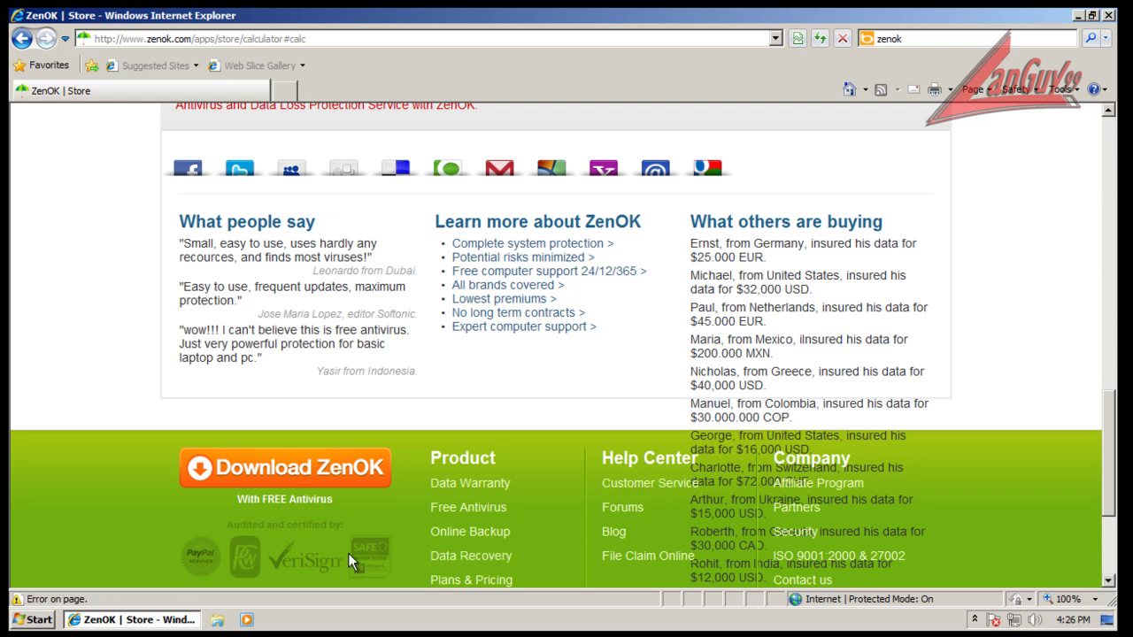
scroll(486, 371, "up", 10)
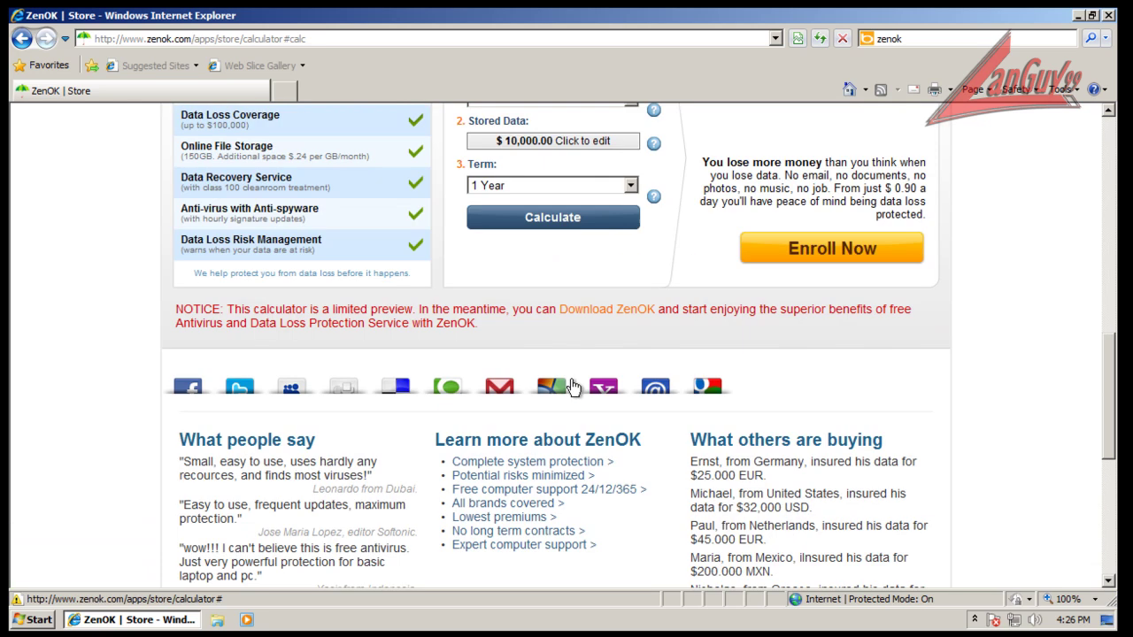
scroll(999, 236, "up", 11)
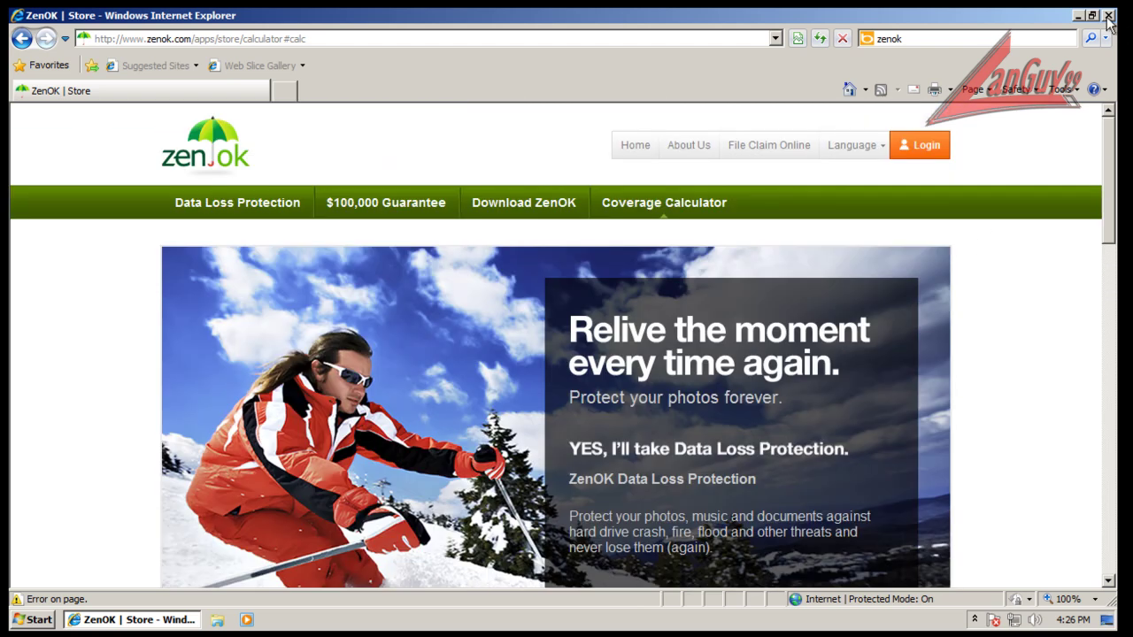
left_click(690, 149)
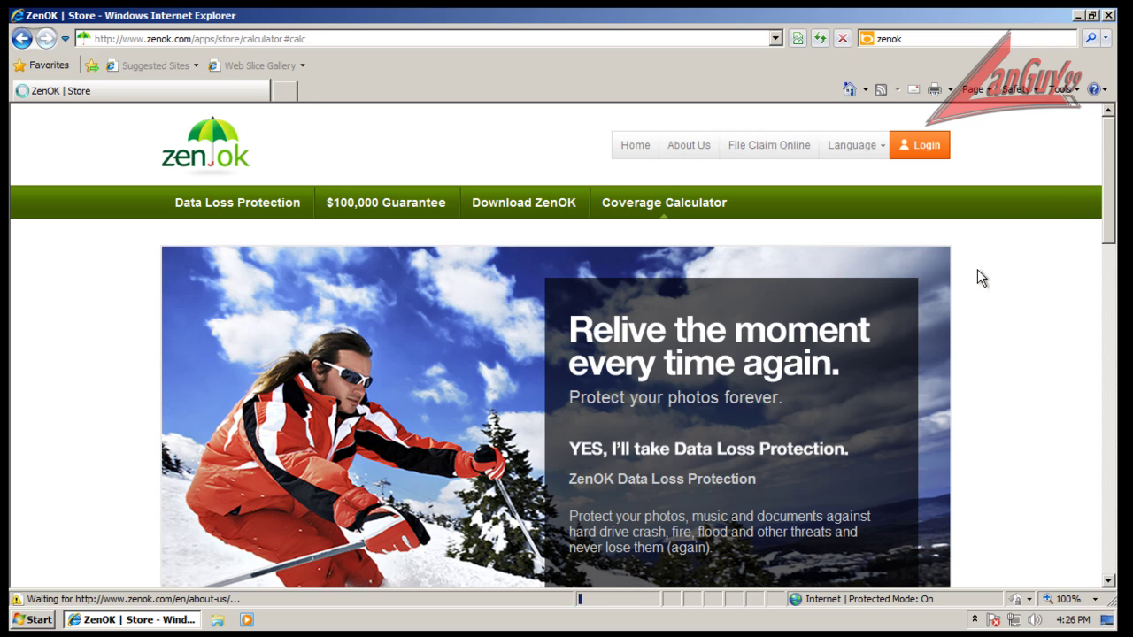
scroll(1046, 369, "down", 2)
scroll(1046, 369, "down", 6)
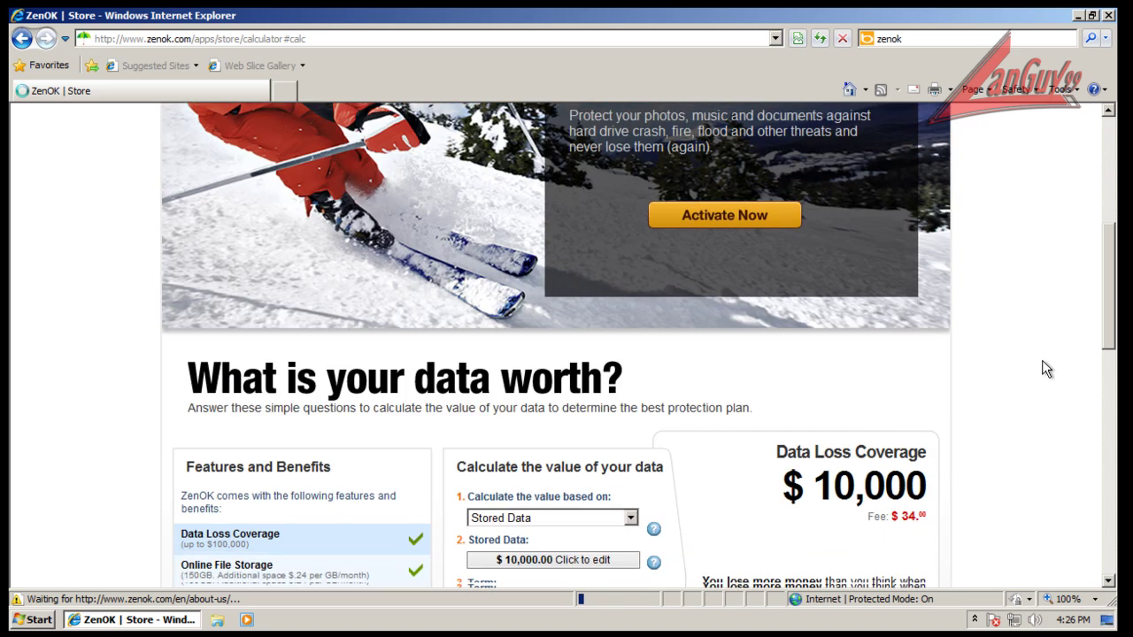
scroll(1044, 365, "down", 4)
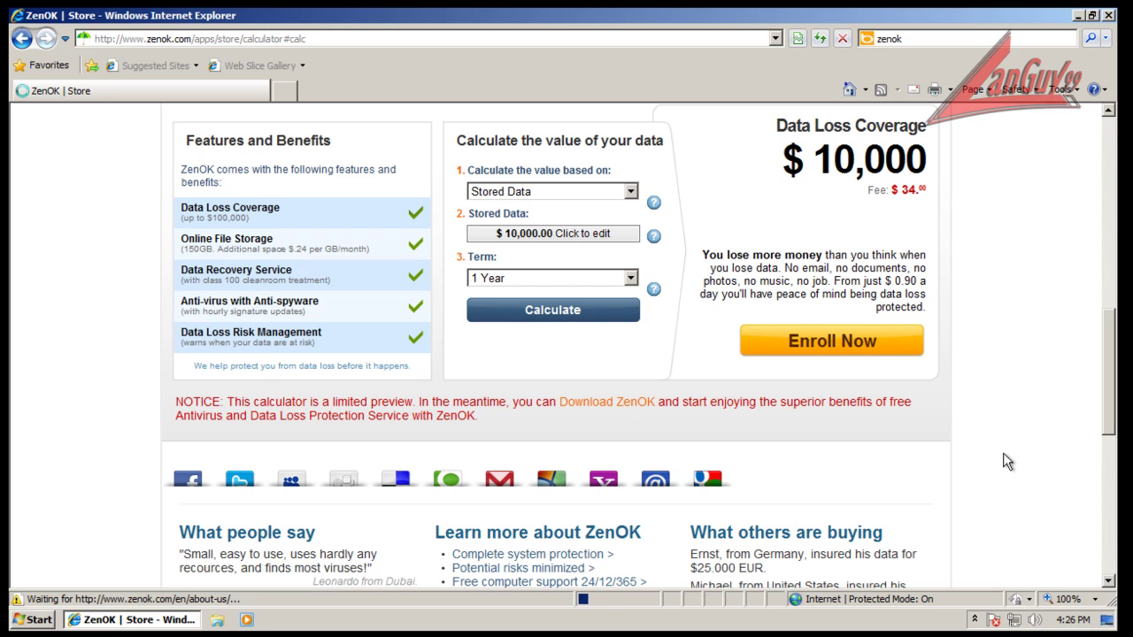
scroll(1004, 418, "up", 8)
scroll(1004, 417, "up", 6)
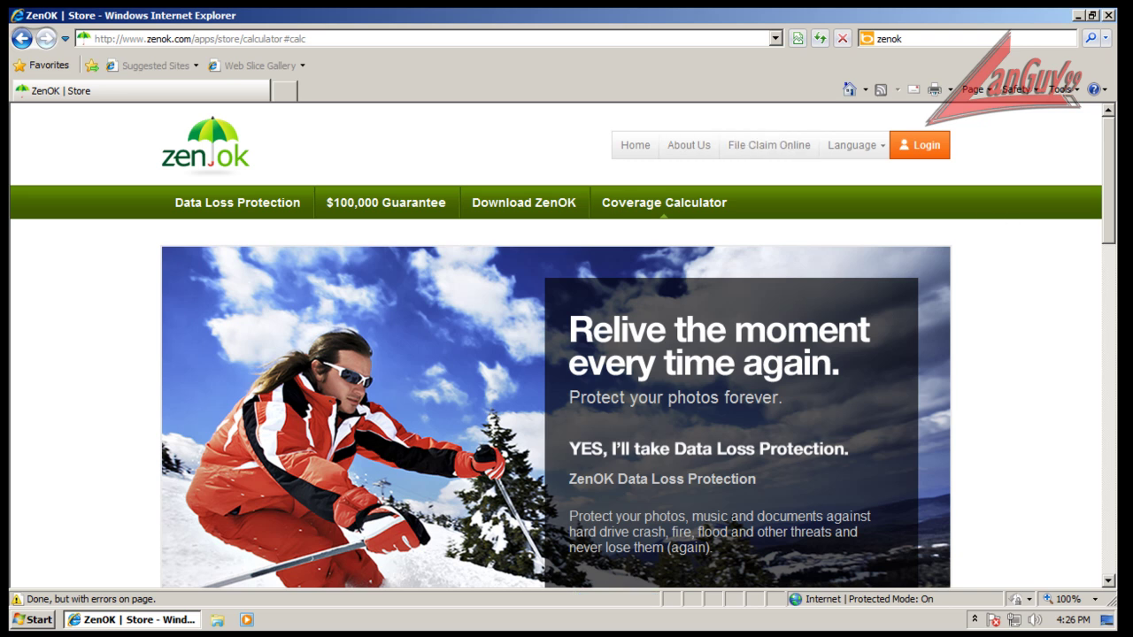
left_click(704, 151)
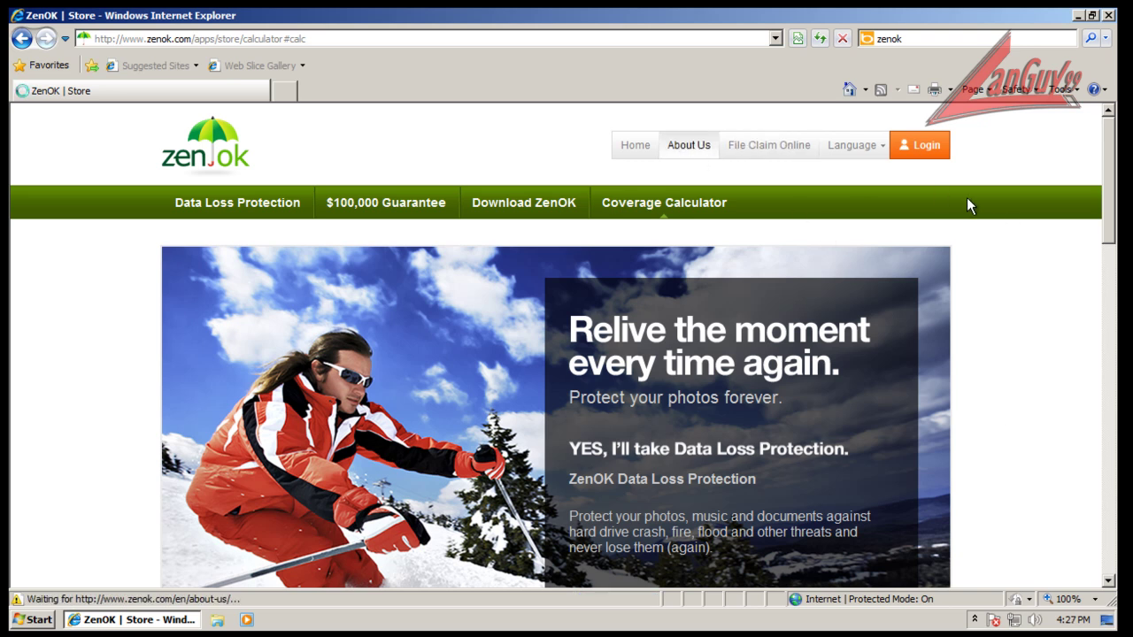
scroll(1000, 431, "down", 3)
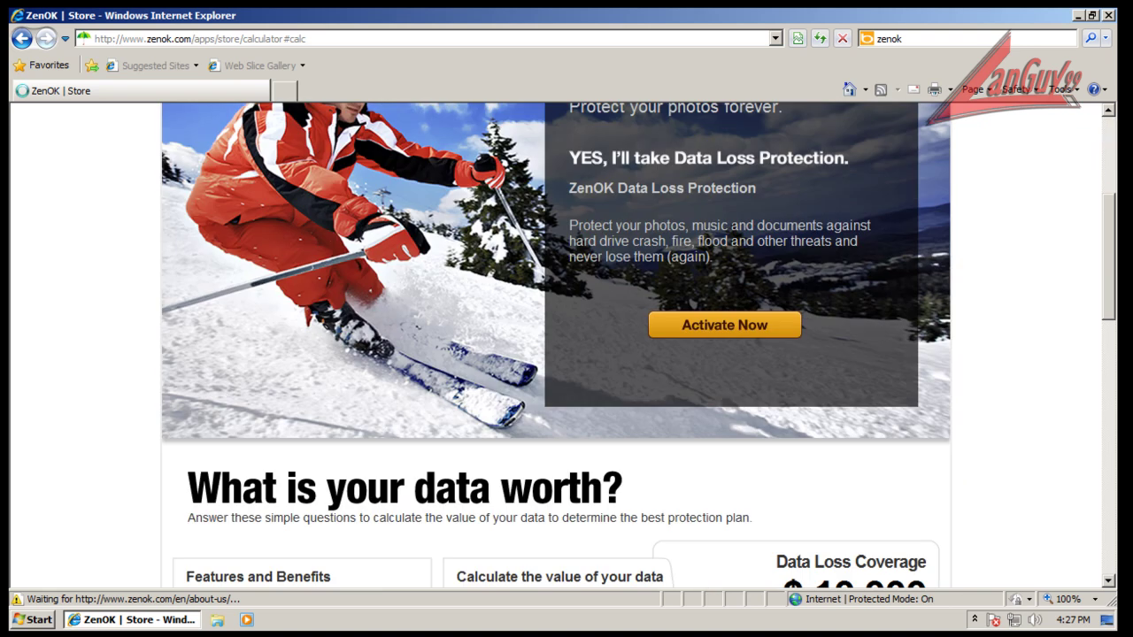
scroll(1034, 480, "down", 3)
scroll(1034, 479, "down", 2)
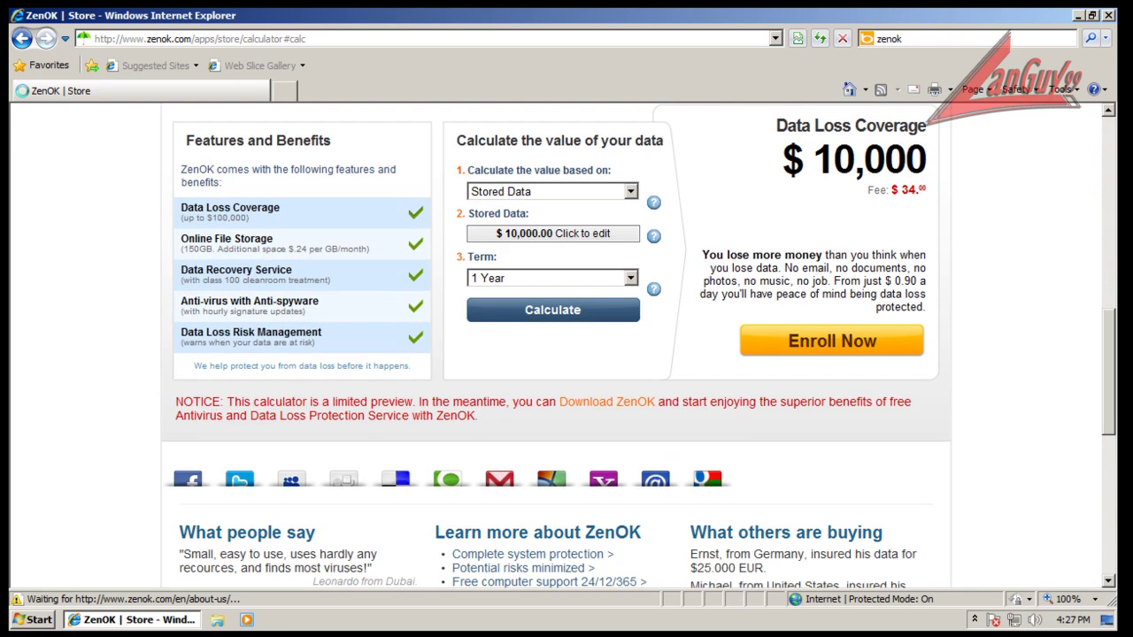